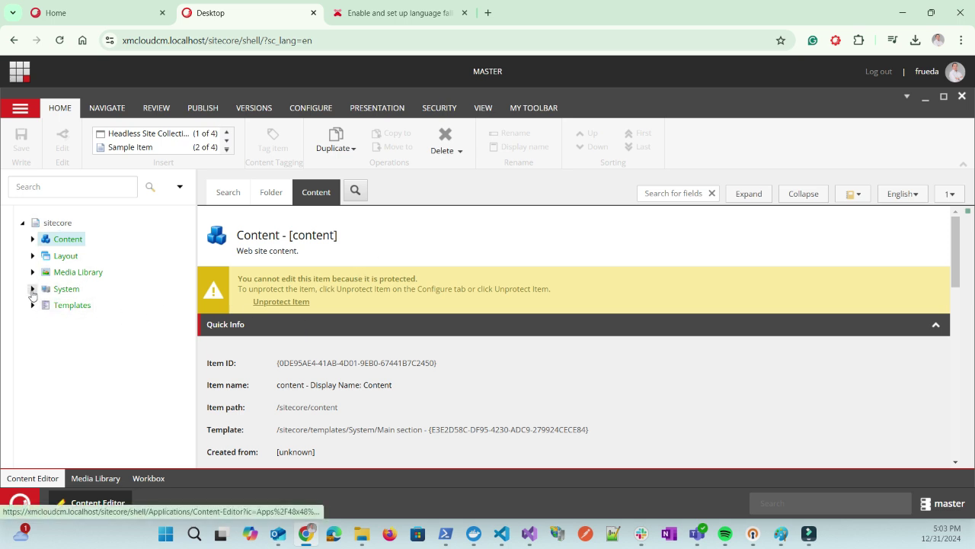
# Step: Expand the Languages node under System and check which languages are available for the Content item
pyautogui.click(32, 289)
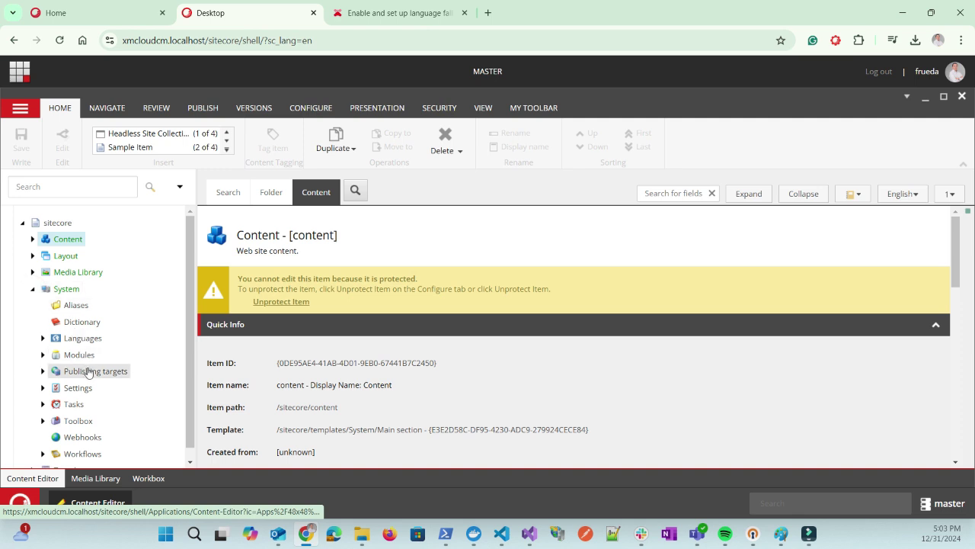
pyautogui.click(43, 339)
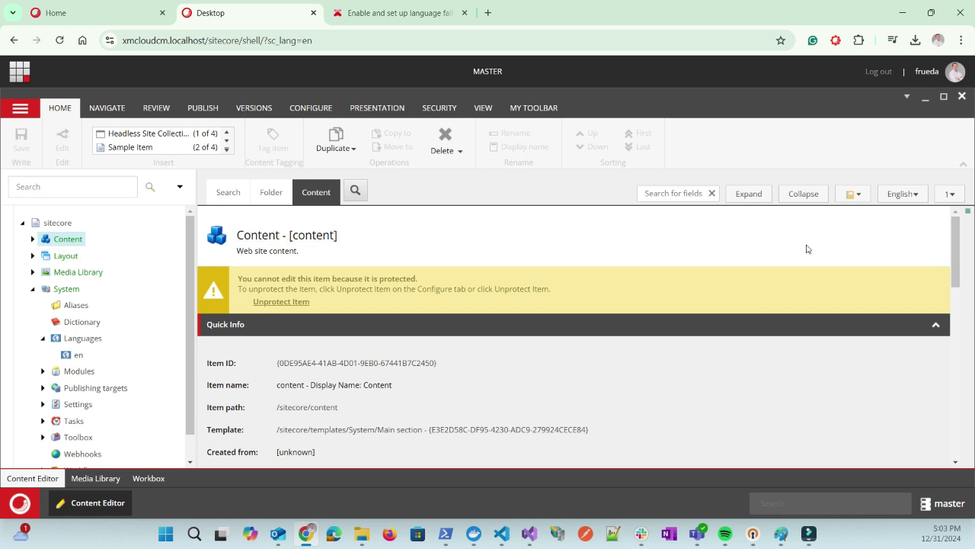
pyautogui.click(901, 193)
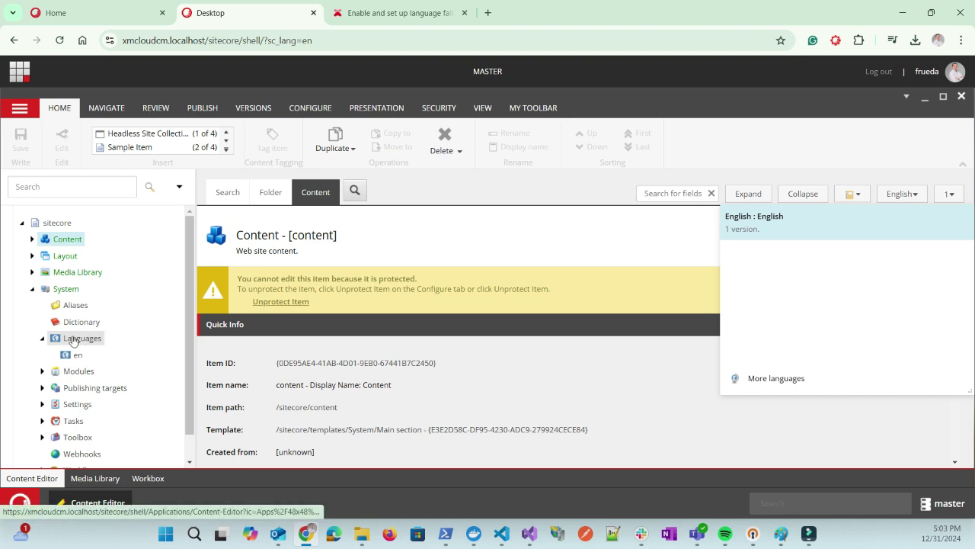
# Step: Add the predefined language Spanish (Ecuador) under System/Languages, leaving the spellchecker file name blank
pyautogui.rightClick(76, 240)
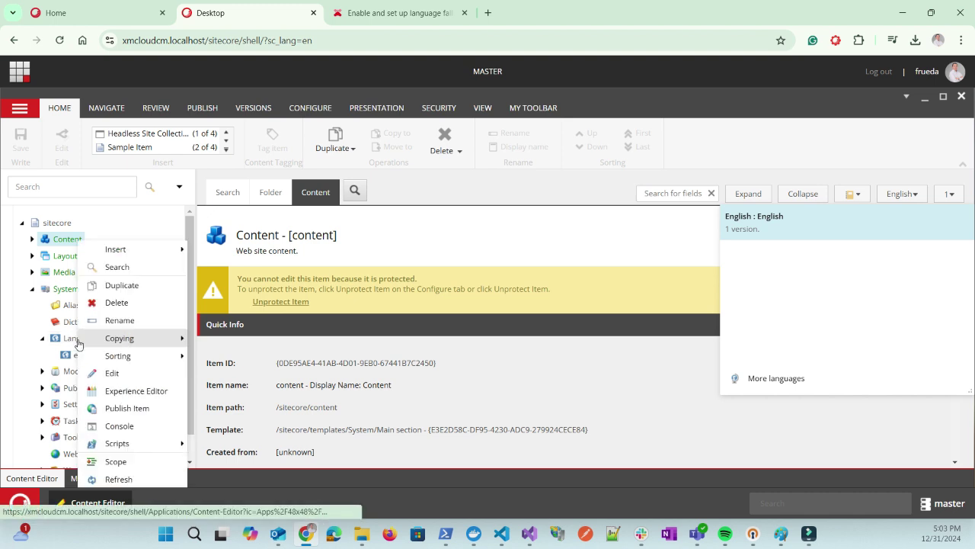
pyautogui.click(116, 250)
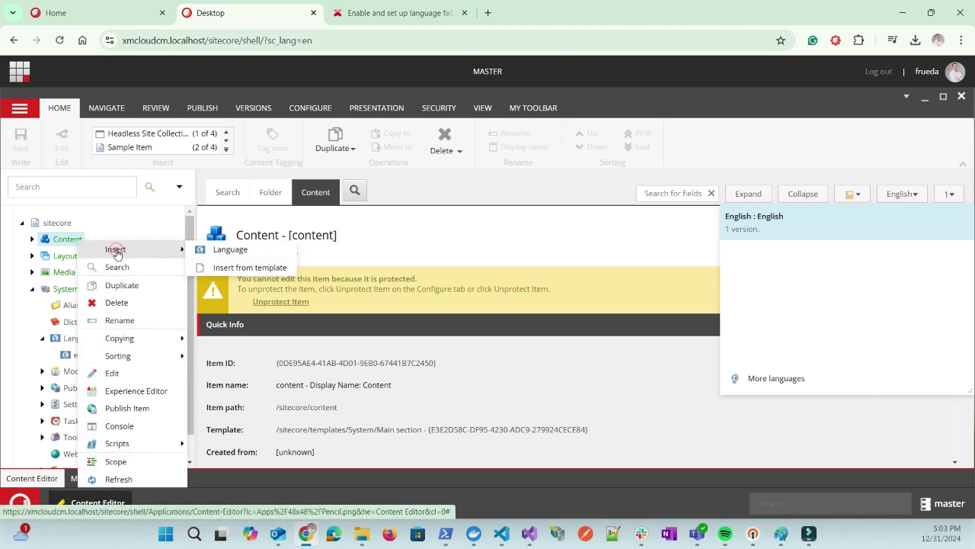
pyautogui.click(229, 250)
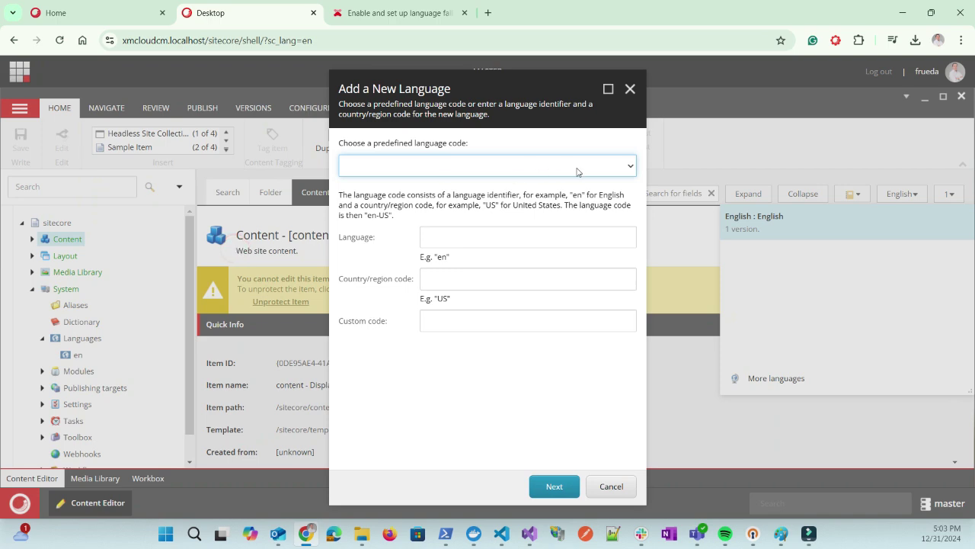
pyautogui.click(631, 166)
pyautogui.moveTo(645, 202); pyautogui.dragTo(643, 280)
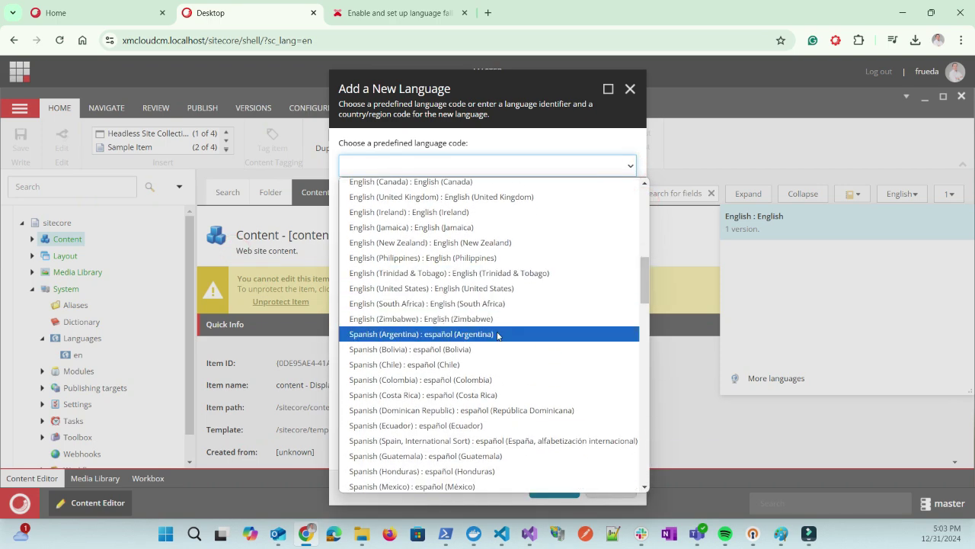
pyautogui.click(461, 425)
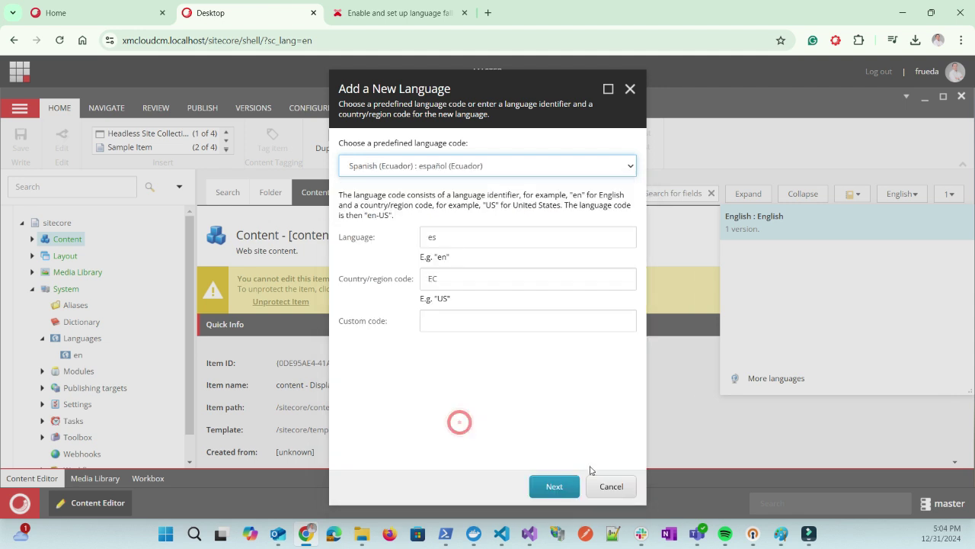
pyautogui.click(562, 489)
pyautogui.click(562, 488)
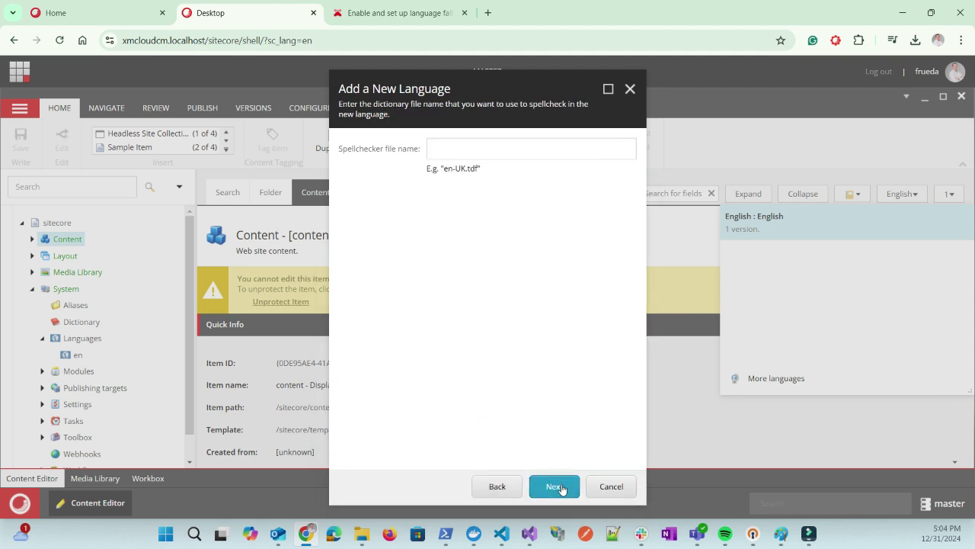
pyautogui.click(562, 488)
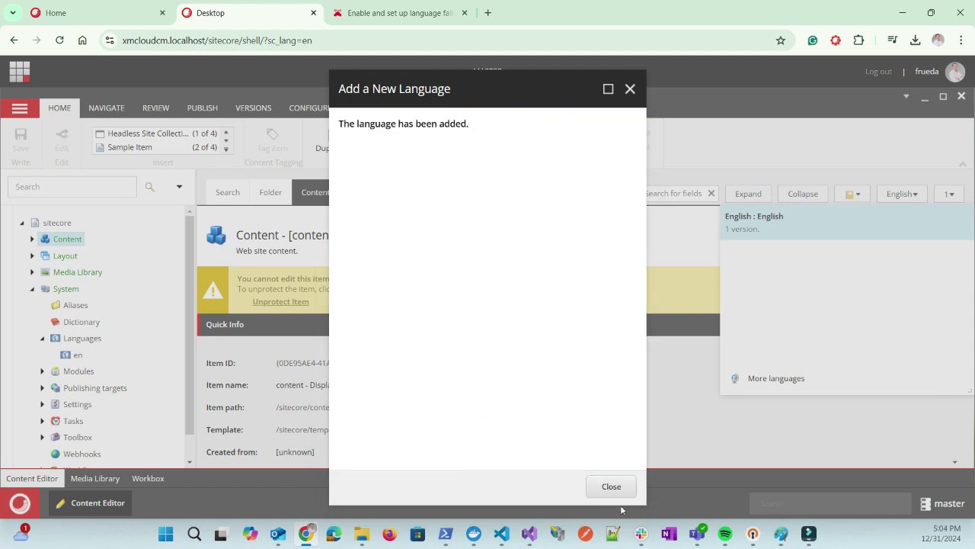
pyautogui.click(619, 489)
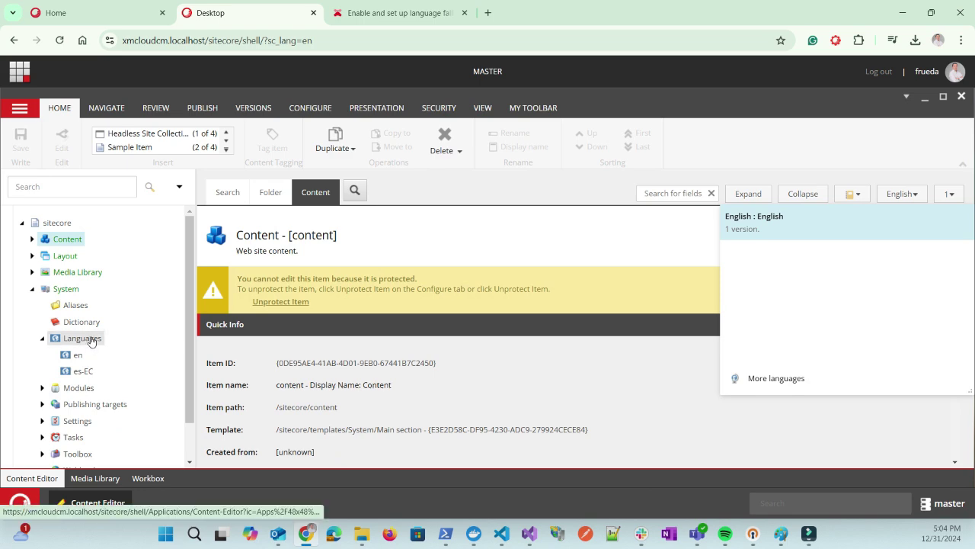
# Step: Add the predefined language German (Germany) under System/Languages, with de-DE.tdf as the spellchecker file name
pyautogui.rightClick(91, 340)
pyautogui.moveTo(174, 251)
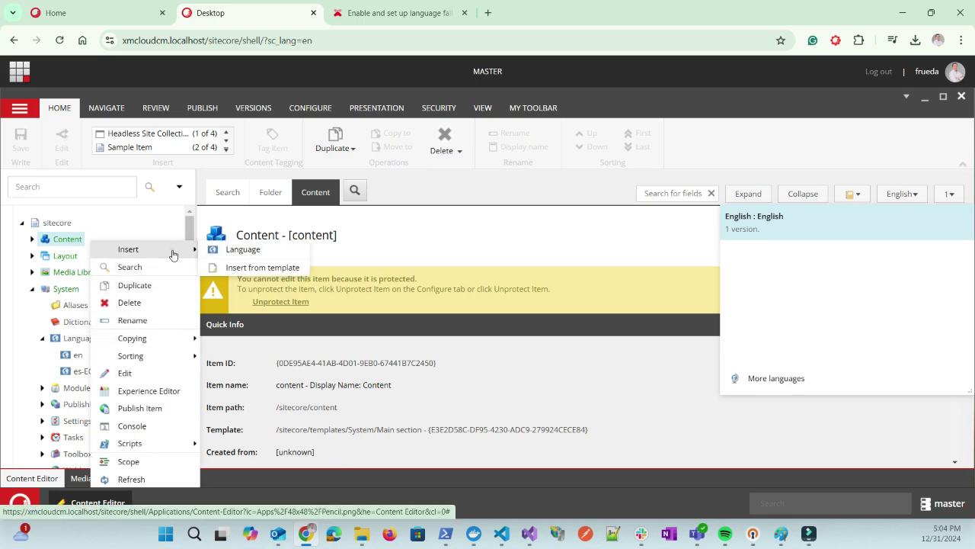
pyautogui.click(226, 254)
pyautogui.click(630, 166)
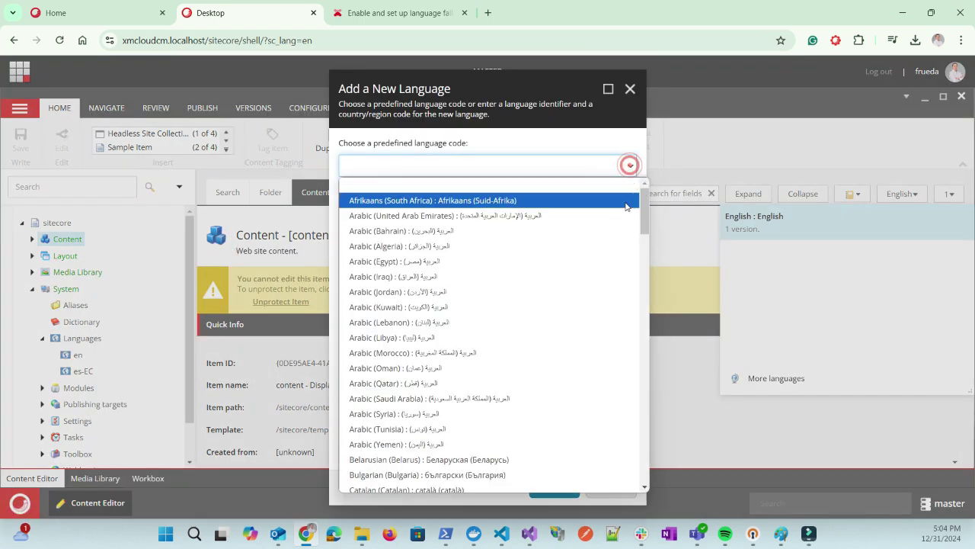
pyautogui.moveTo(644, 202); pyautogui.dragTo(642, 263)
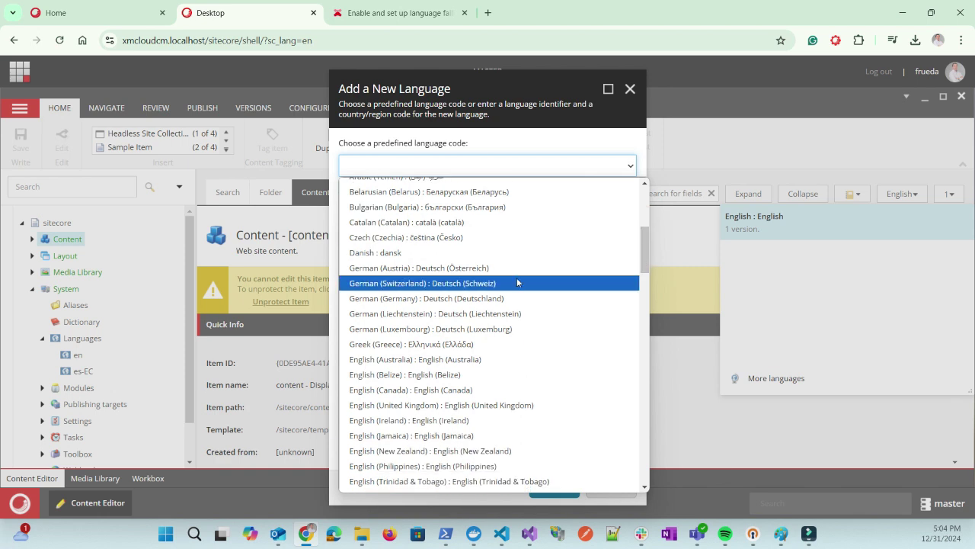
pyautogui.click(488, 302)
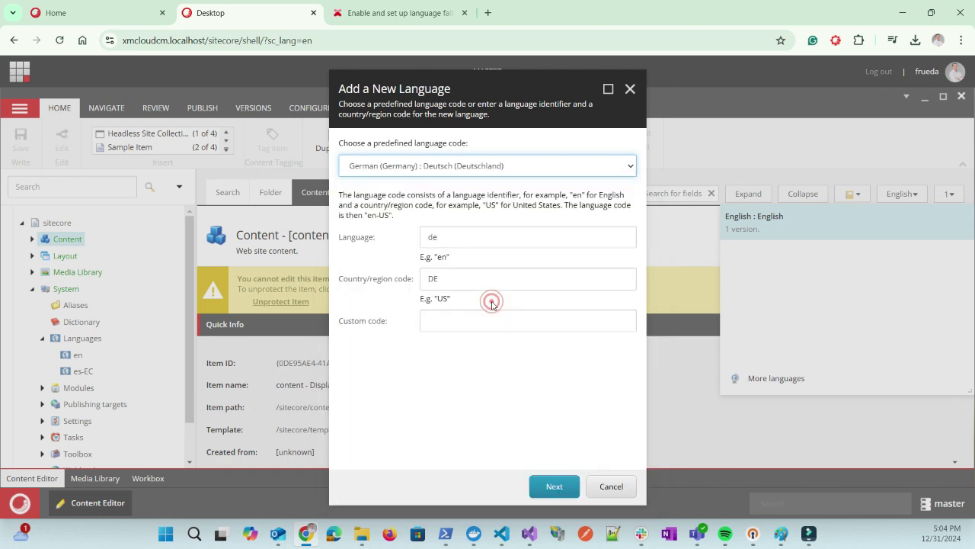
pyautogui.click(556, 494)
pyautogui.click(557, 494)
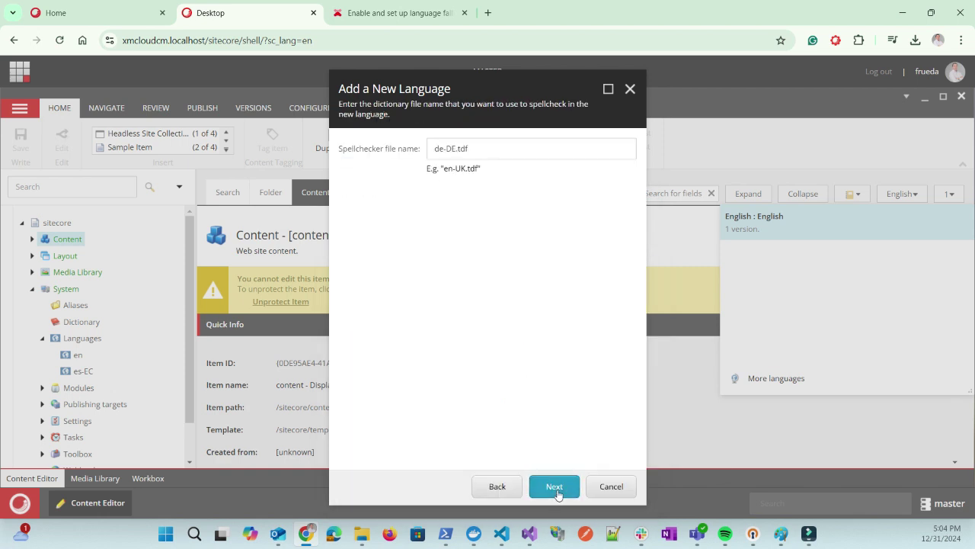
pyautogui.click(557, 494)
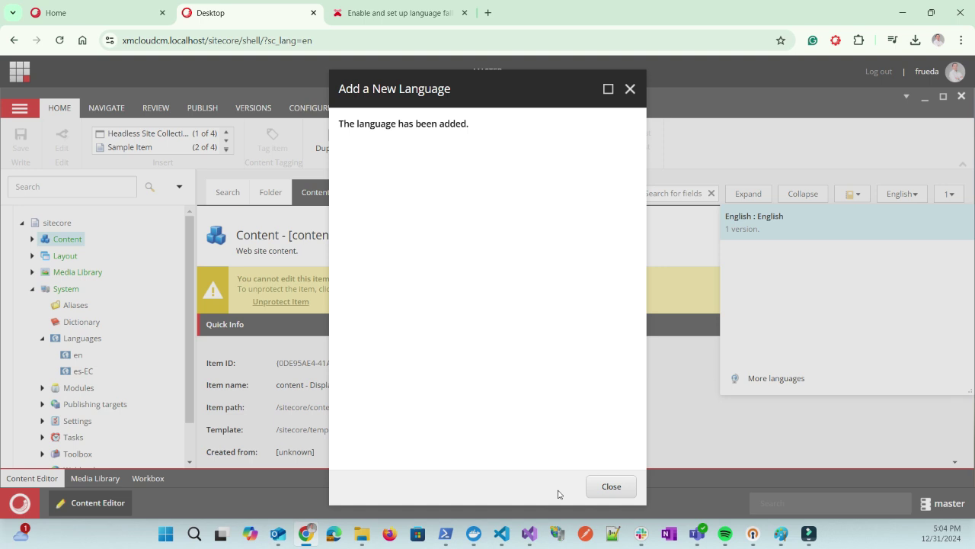
pyautogui.click(622, 493)
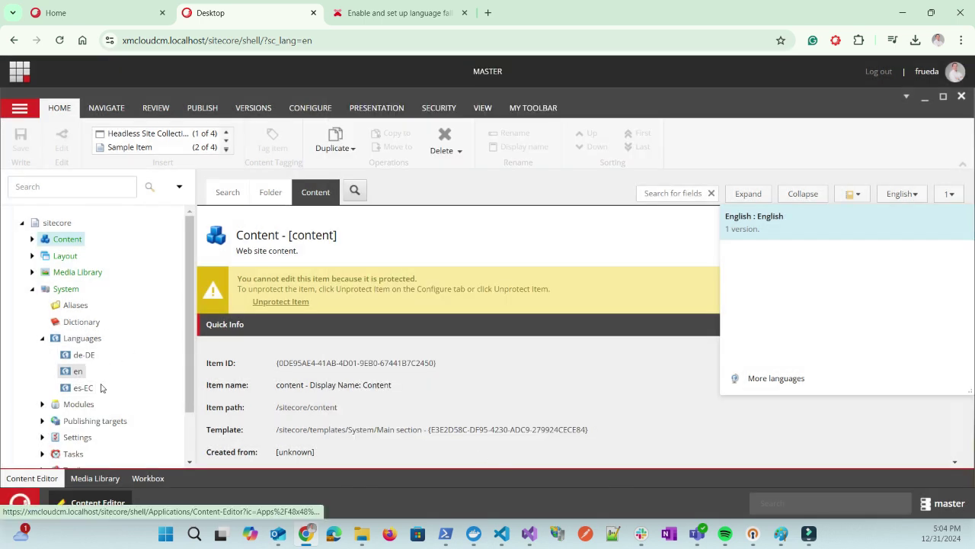
# Step: Review the languages now offered for the Content item
pyautogui.click(535, 191)
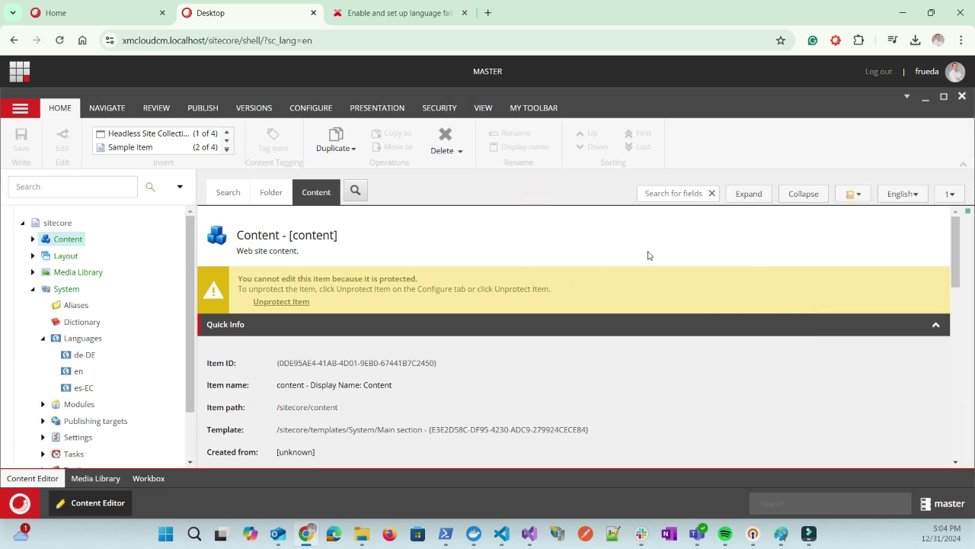
pyautogui.click(910, 193)
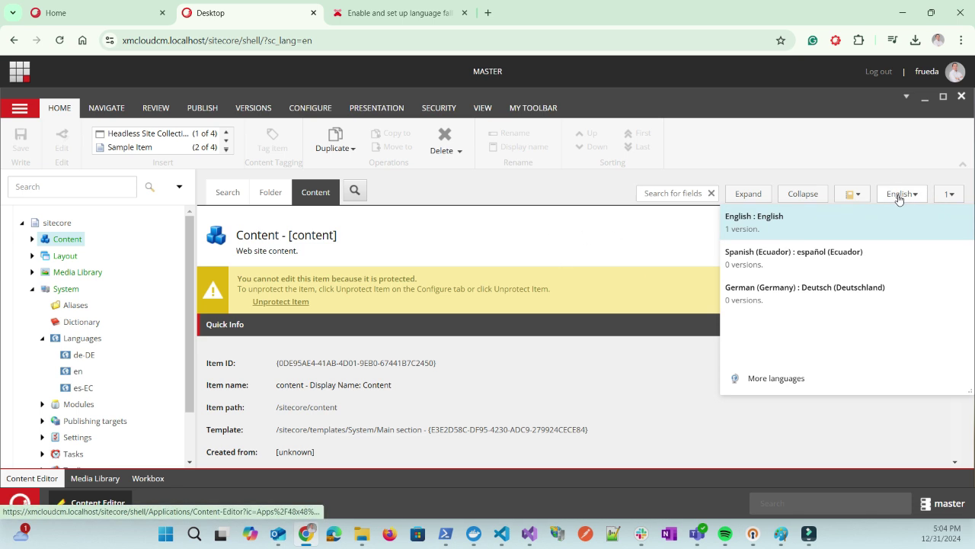
pyautogui.click(547, 244)
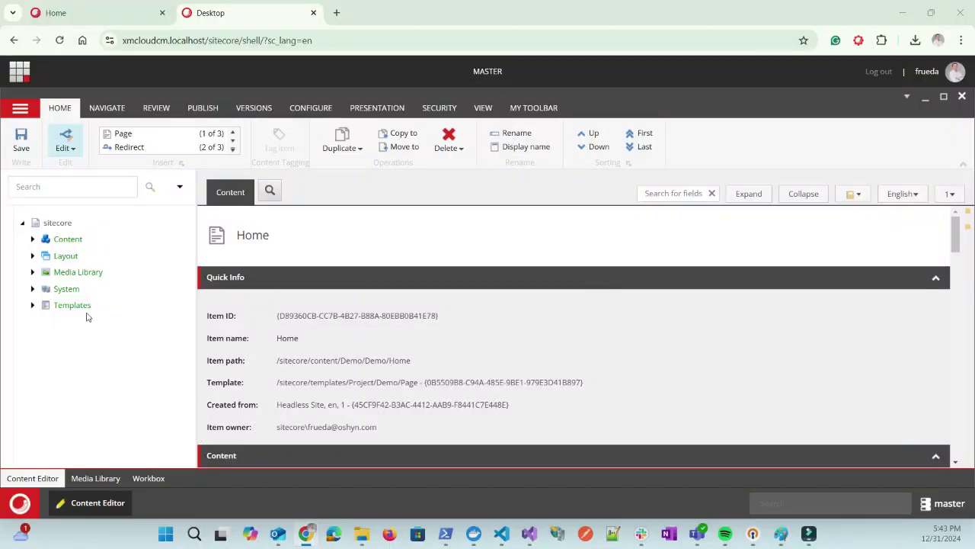
# Step: Select the Home item of the Demo site under Content/Demo/Demo and open its Page template
pyautogui.click(32, 241)
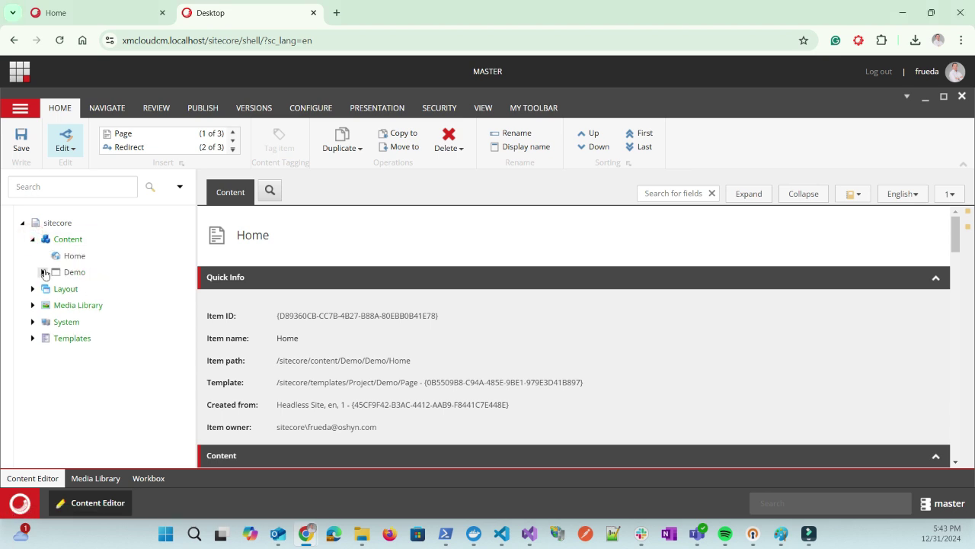
pyautogui.click(44, 273)
pyautogui.click(53, 288)
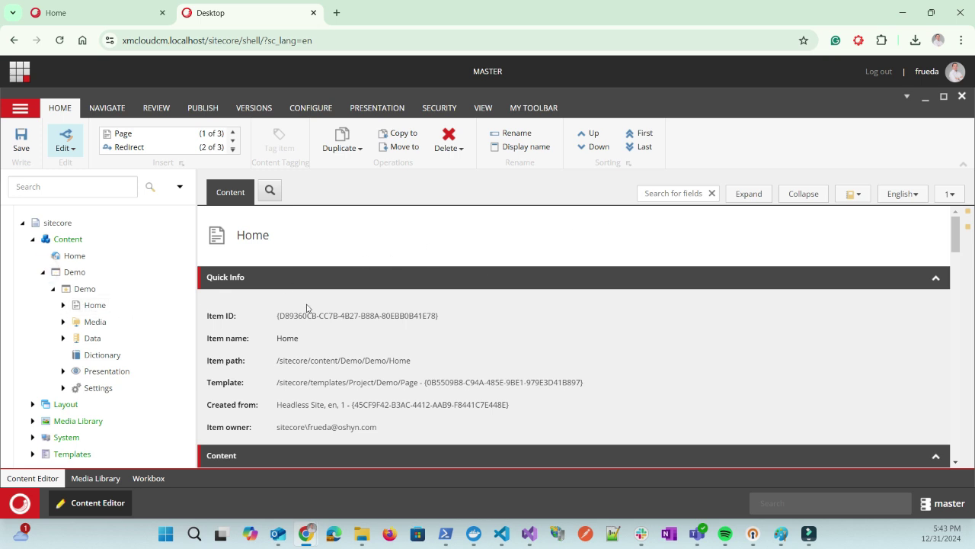
pyautogui.click(96, 305)
pyautogui.click(414, 383)
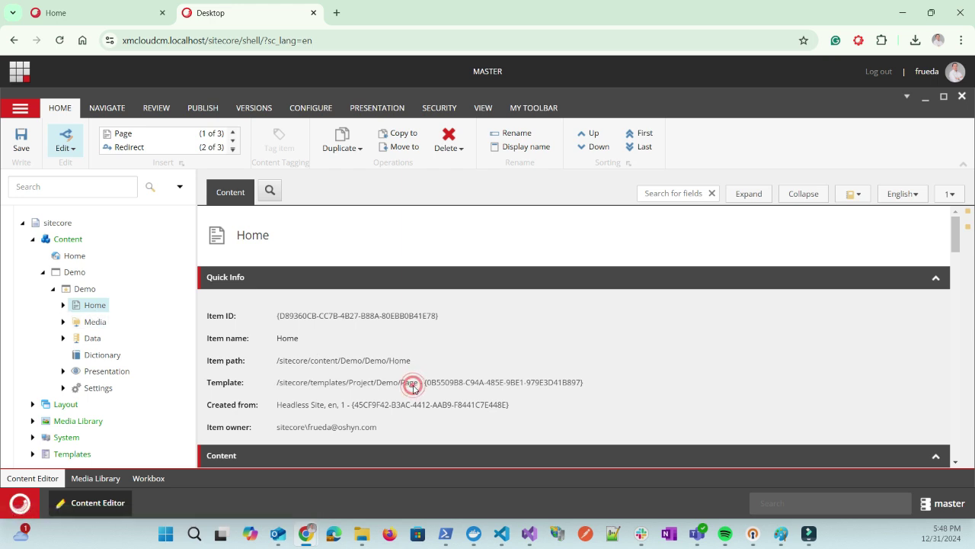
pyautogui.click(782, 180)
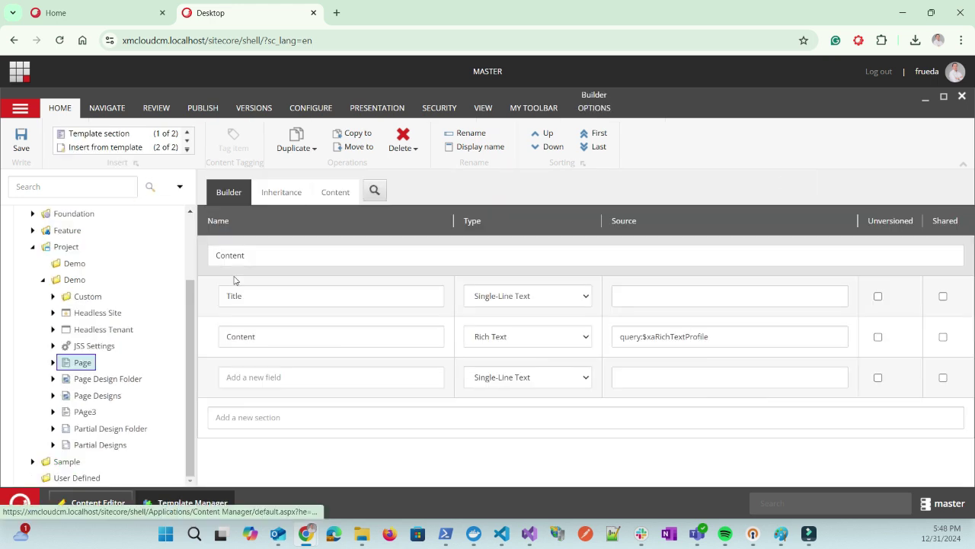
# Step: Turn on Enable Item Fallback in the Advanced section of the Page template's __Standard Values
pyautogui.click(52, 363)
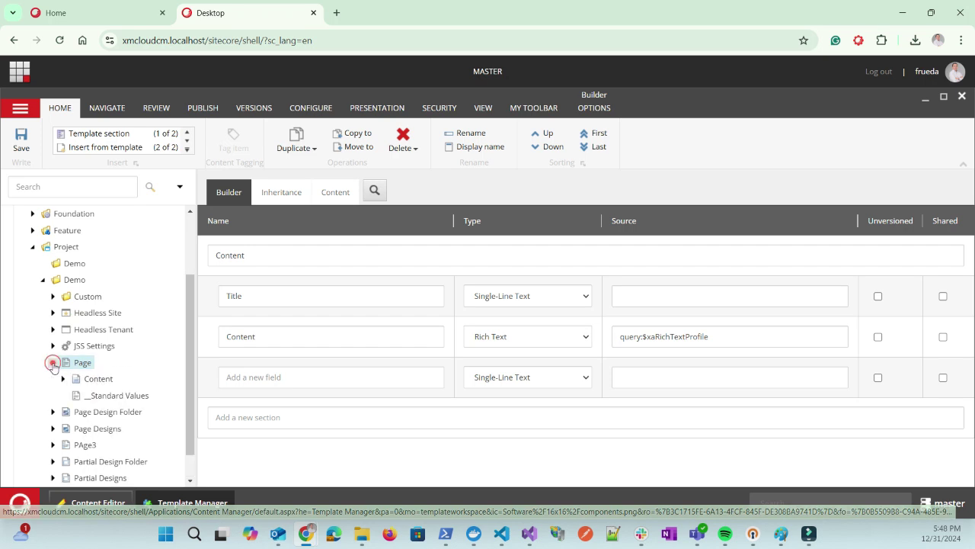
pyautogui.click(106, 396)
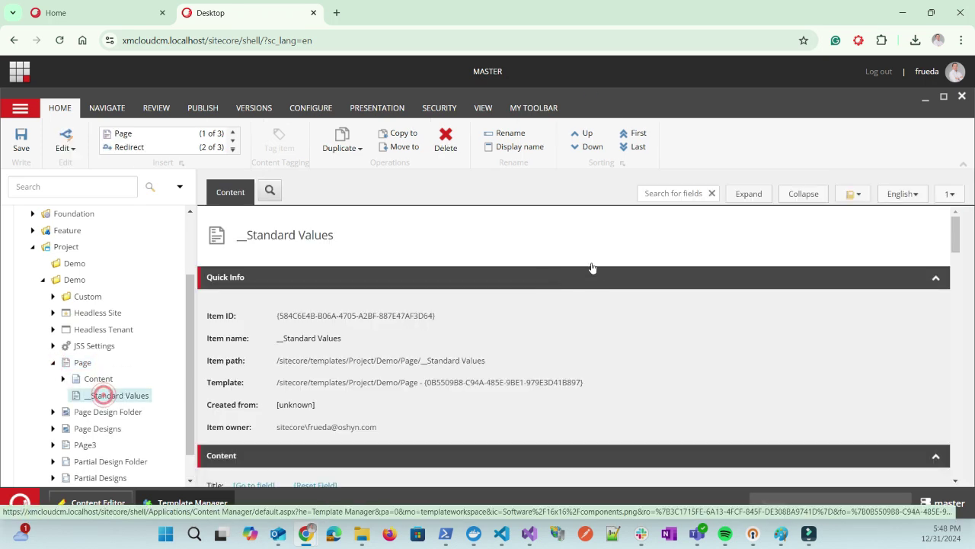
pyautogui.click(804, 193)
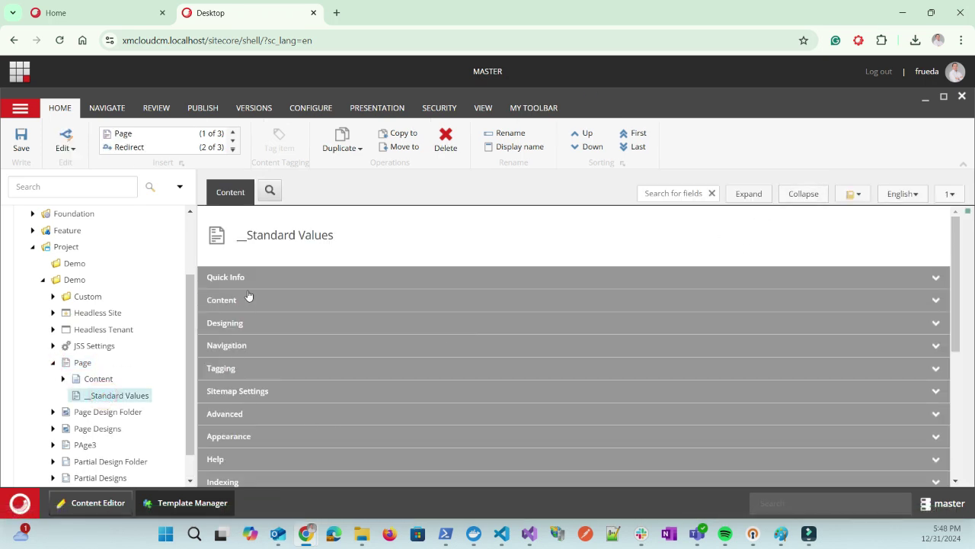
pyautogui.click(258, 416)
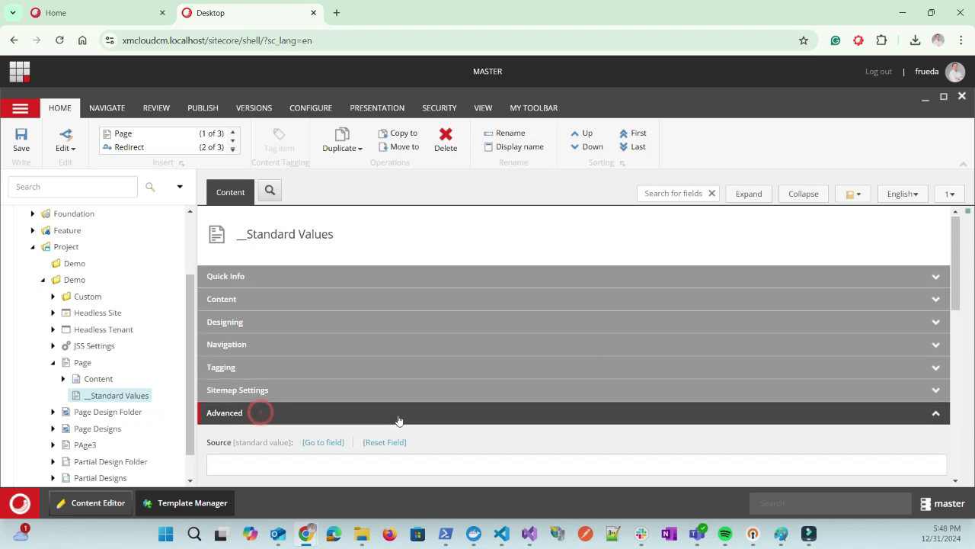
pyautogui.scroll(-2, 399, 422)
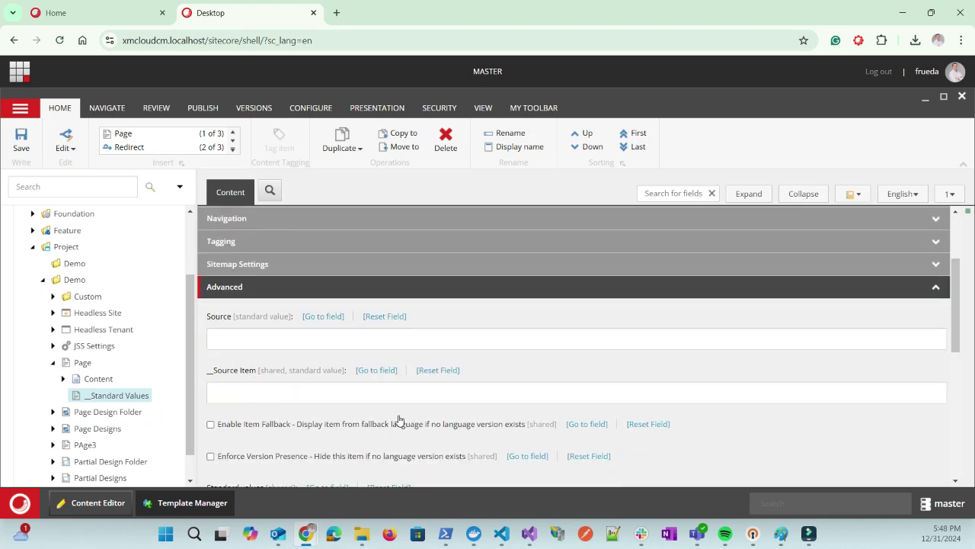
pyautogui.click(211, 425)
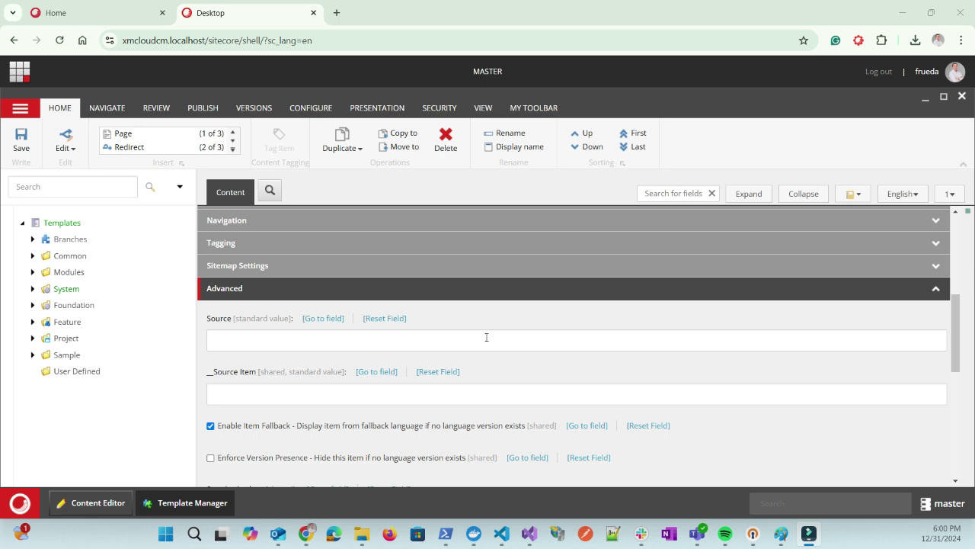
# Step: Return to the Content Editor, set the Fallback Language of the de-DE item under System/Languages to en, and save it
pyautogui.click(95, 506)
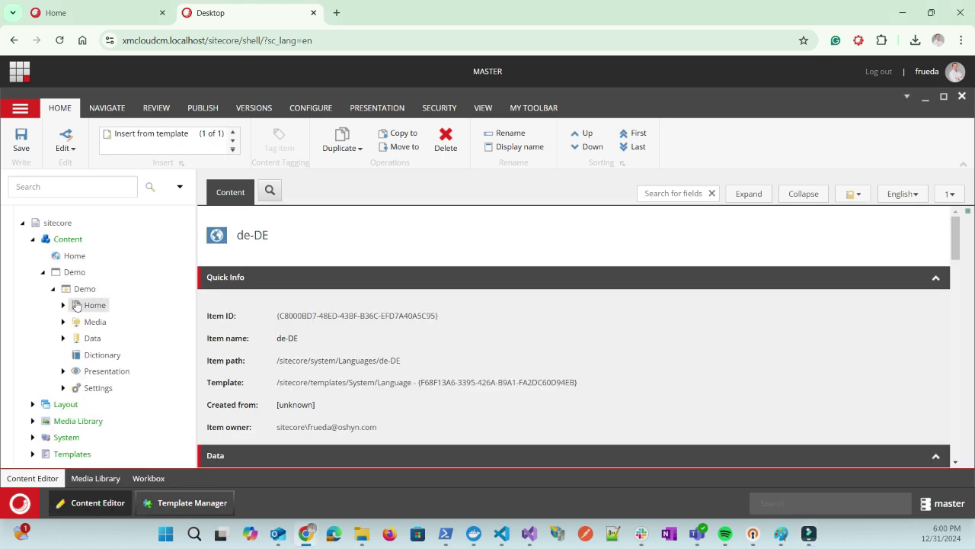
pyautogui.click(33, 436)
pyautogui.scroll(-2, 121, 408)
pyautogui.scroll(-1, 119, 409)
pyautogui.click(42, 327)
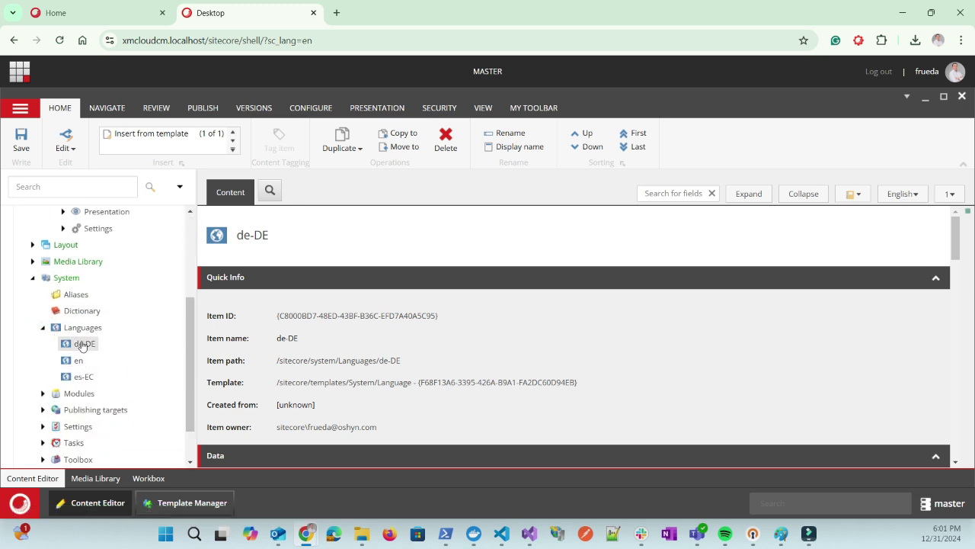
pyautogui.click(86, 346)
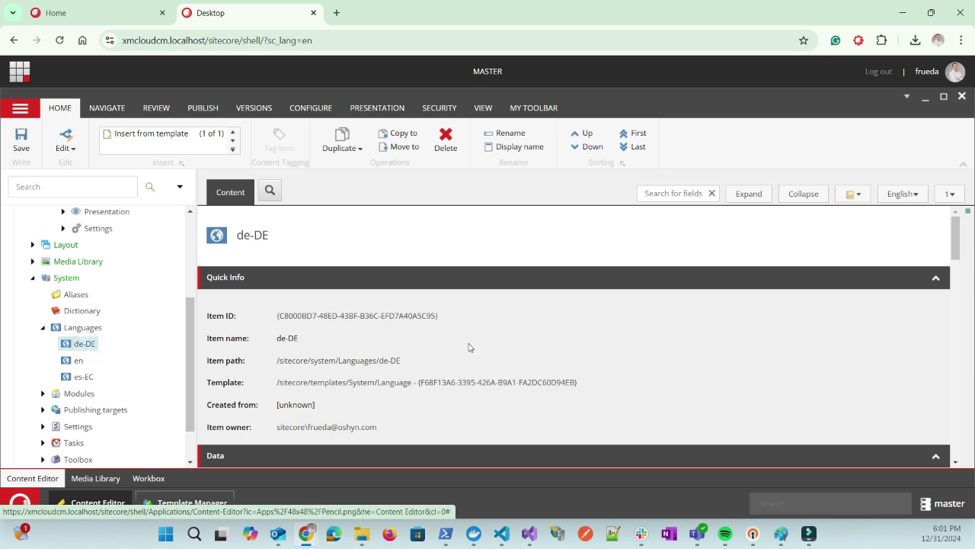
pyautogui.scroll(-3, 497, 343)
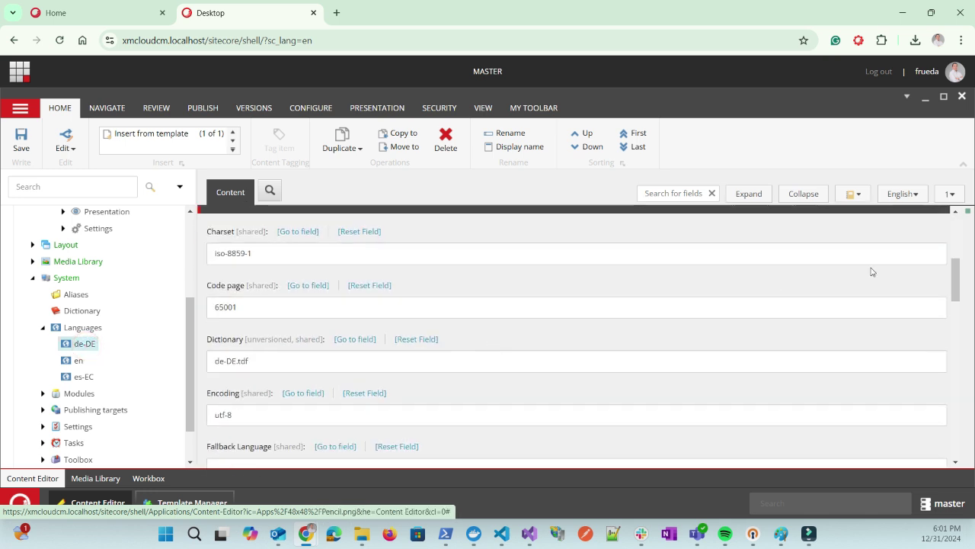
pyautogui.scroll(-2, 964, 286)
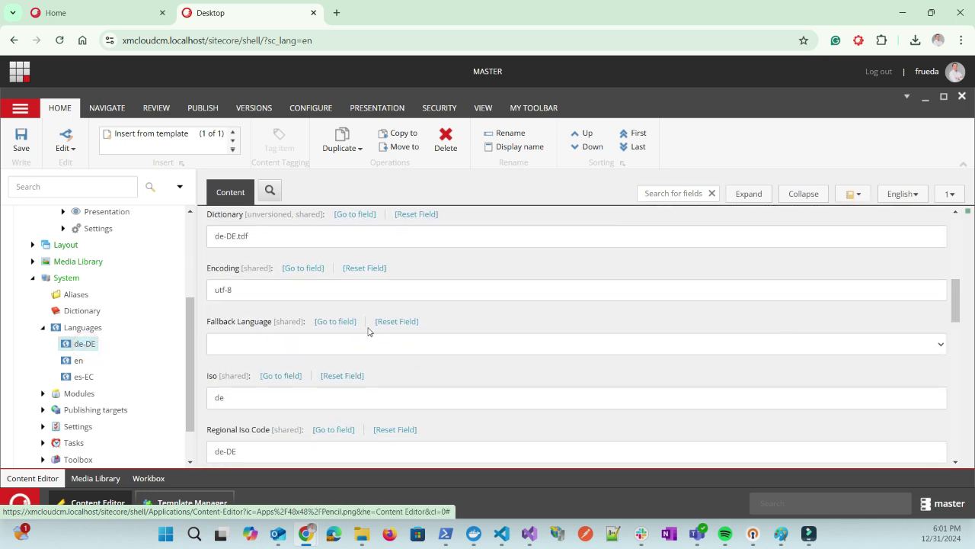
pyautogui.click(263, 346)
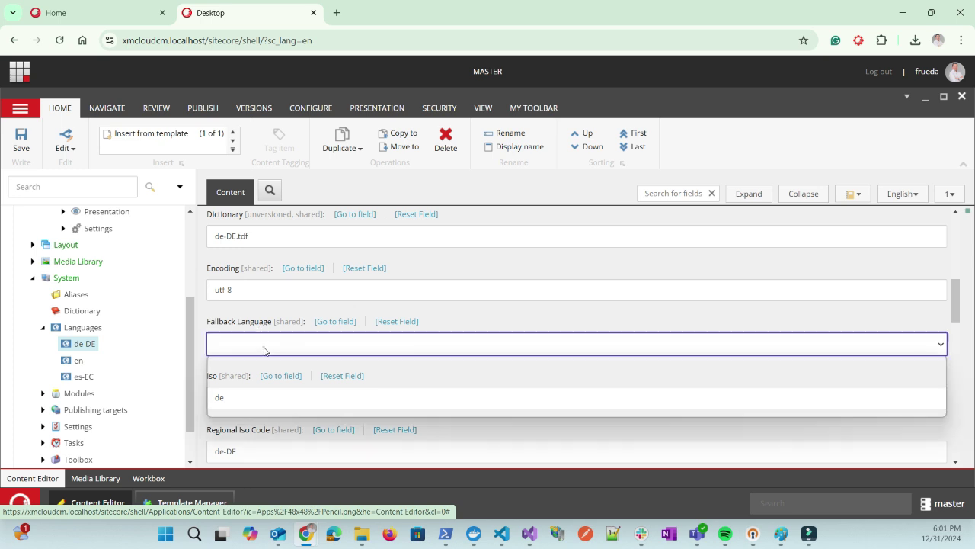
pyautogui.click(248, 393)
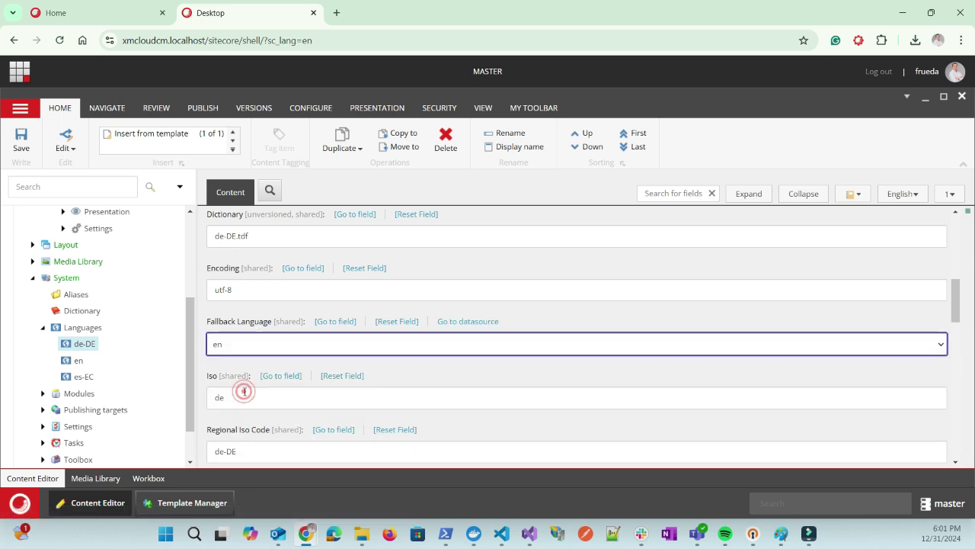
pyautogui.click(22, 141)
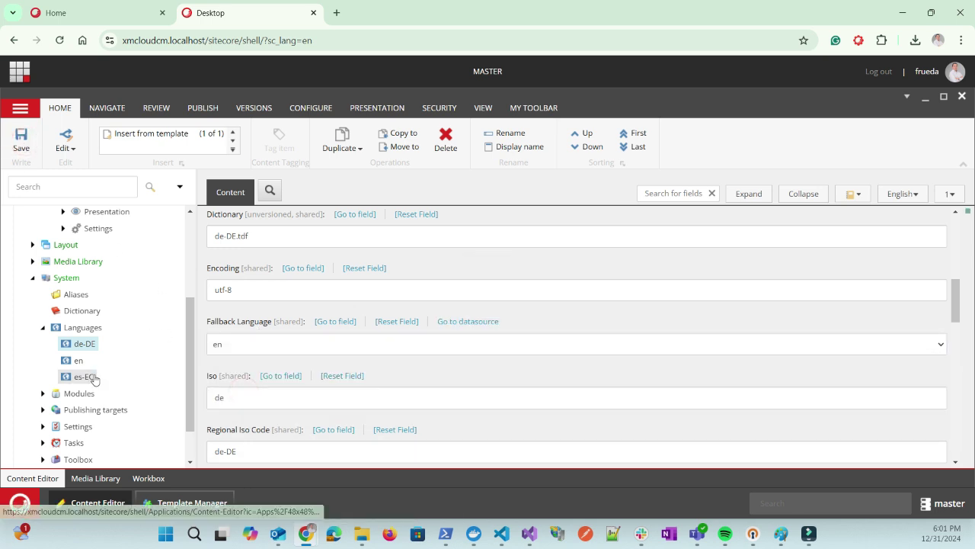
# Step: Set the Fallback Language of the es-EC language item to en and save it
pyautogui.click(86, 376)
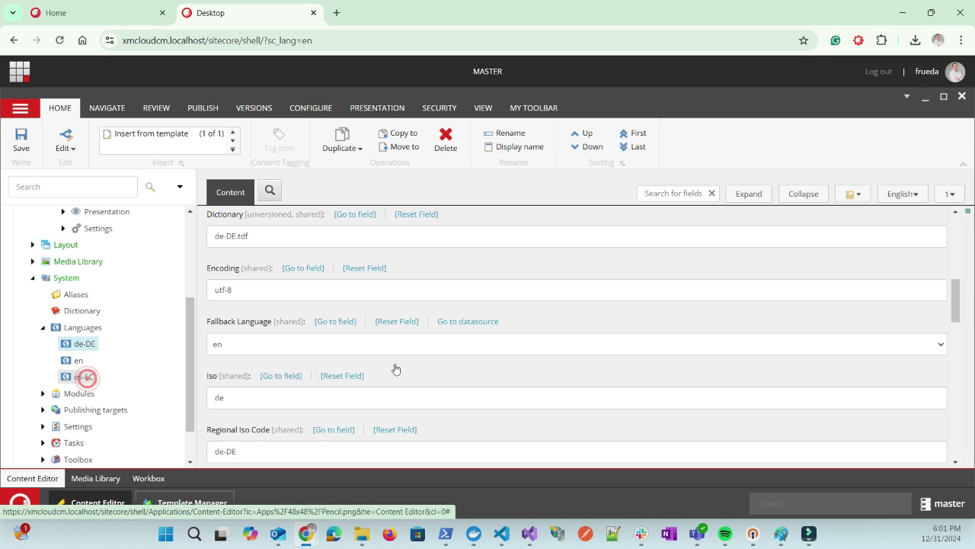
pyautogui.click(338, 348)
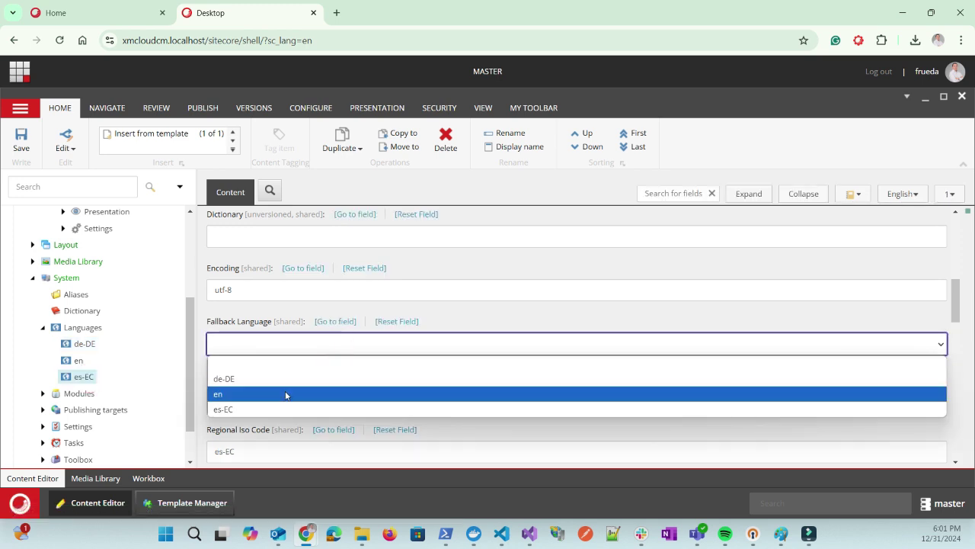
pyautogui.click(285, 393)
pyautogui.click(29, 150)
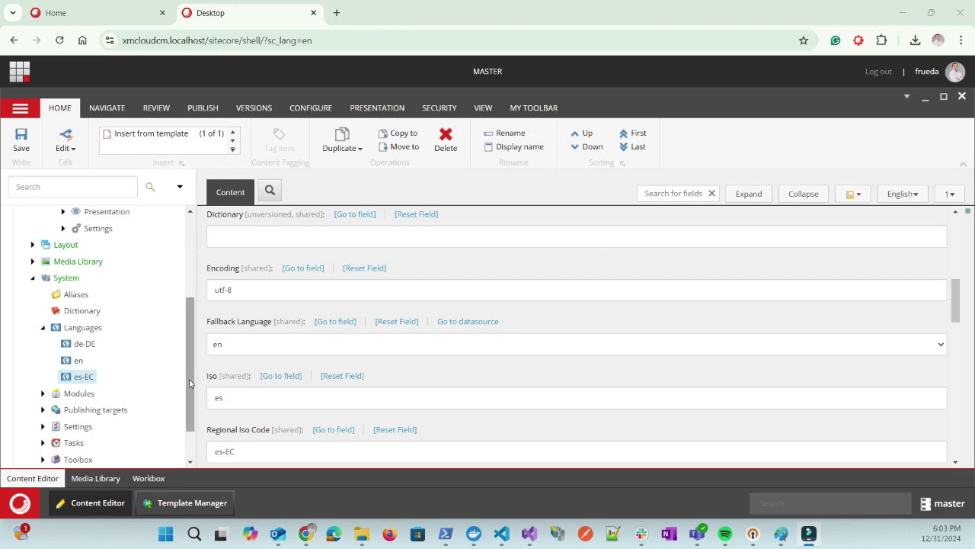
# Step: Add a Spanish (Ecuador) version to the Demo site's Home item and check its versions per language
pyautogui.scroll(3, 190, 383)
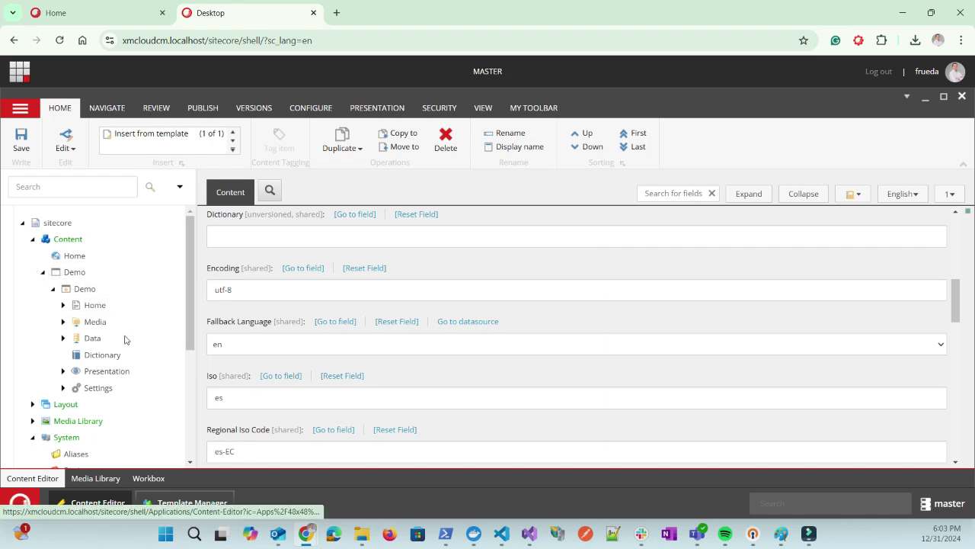
pyautogui.click(94, 305)
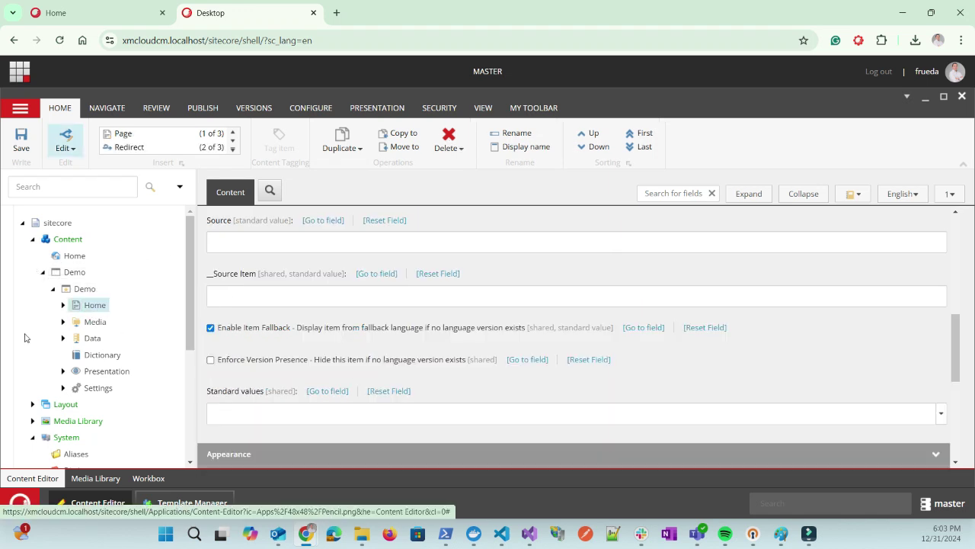
pyautogui.click(897, 194)
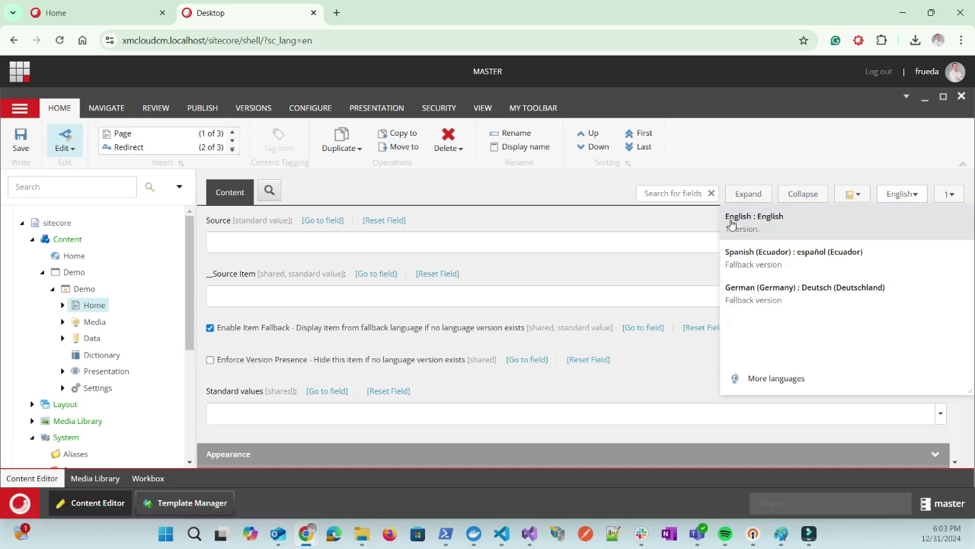
pyautogui.click(769, 259)
pyautogui.scroll(10, 347, 289)
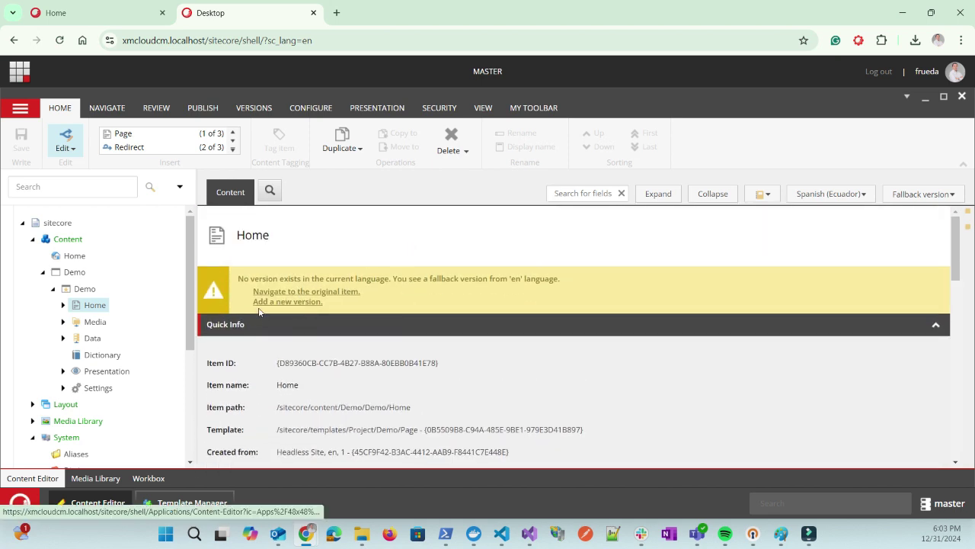
pyautogui.click(255, 109)
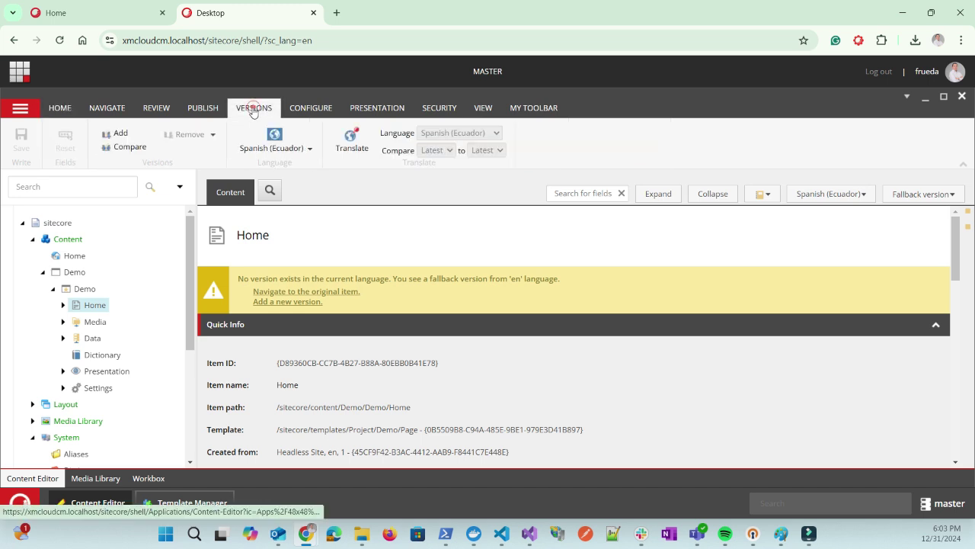
pyautogui.click(119, 134)
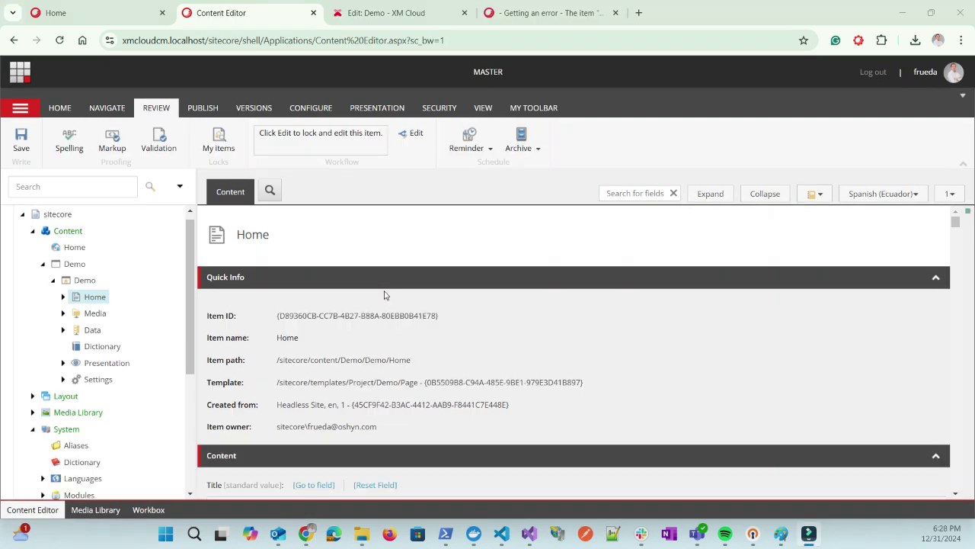
pyautogui.click(896, 196)
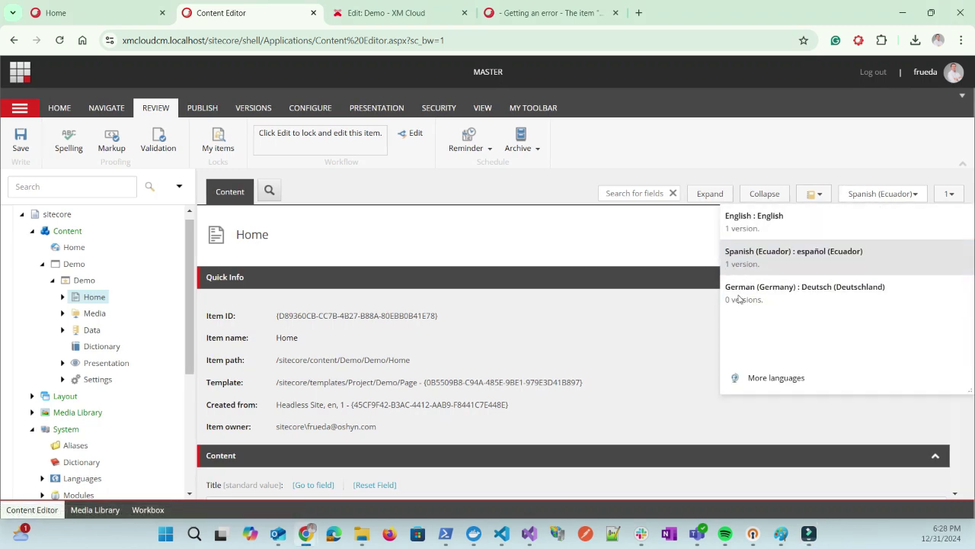
pyautogui.click(66, 13)
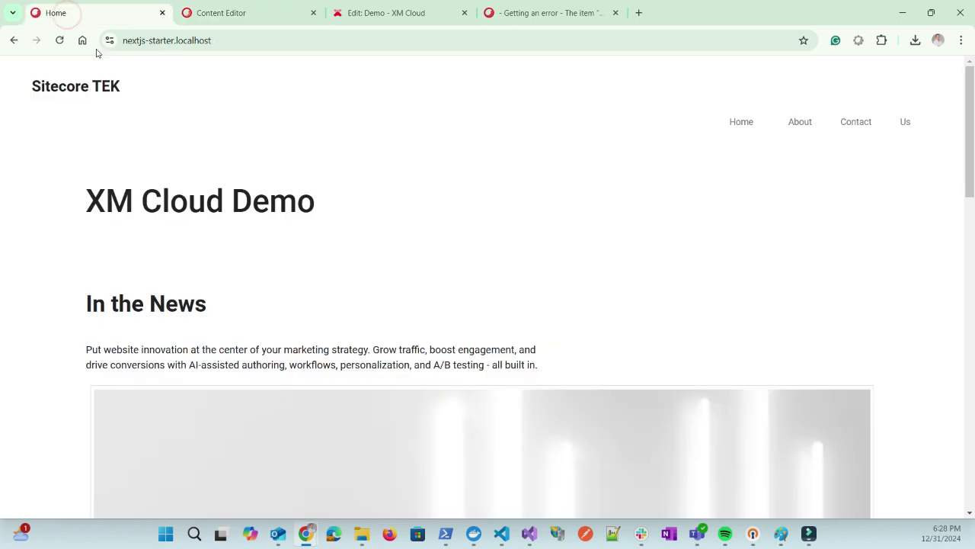
pyautogui.click(59, 40)
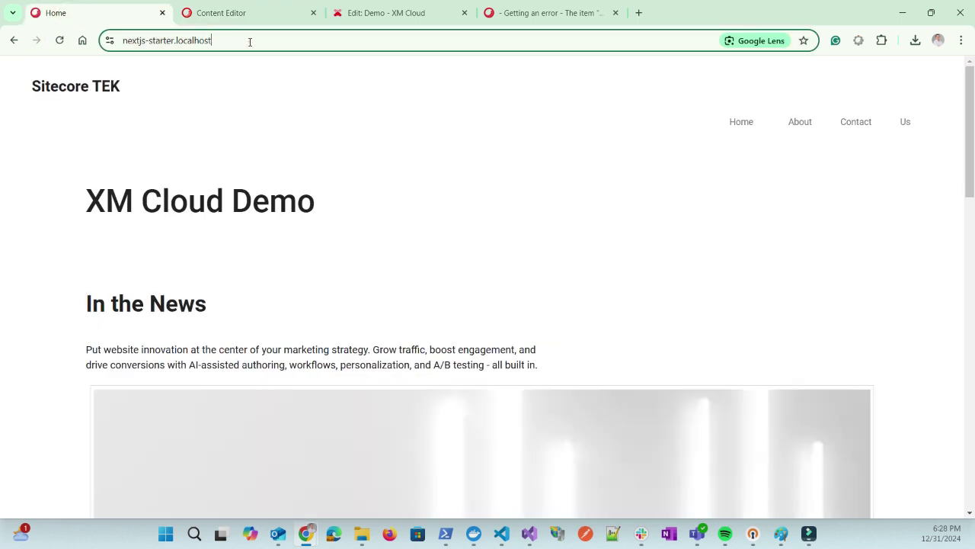
pyautogui.click(249, 40)
pyautogui.click(250, 41)
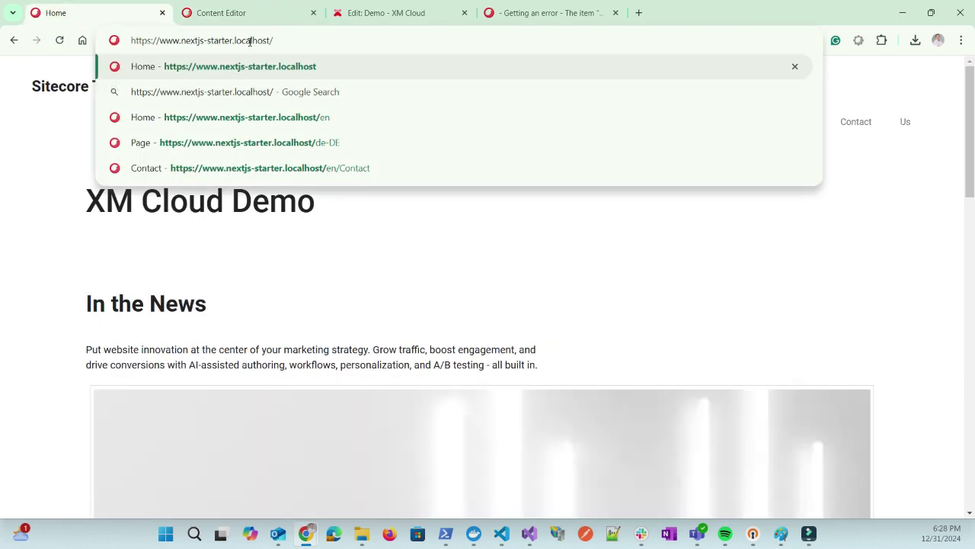
pyautogui.write('es-EC')
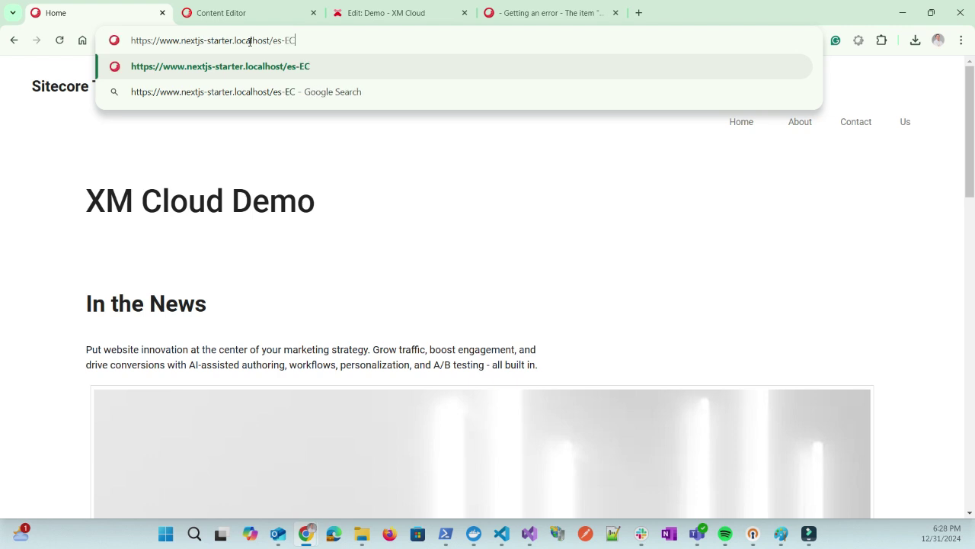
pyautogui.press('Return')
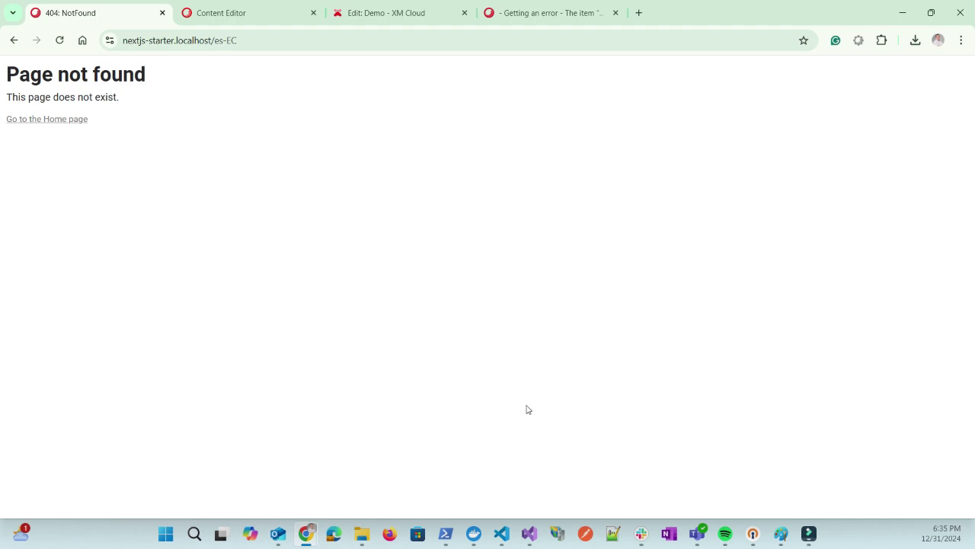
# Step: Switch to VS Code and open next.config.js from the headapps/nextjs-starter folder
pyautogui.click(502, 538)
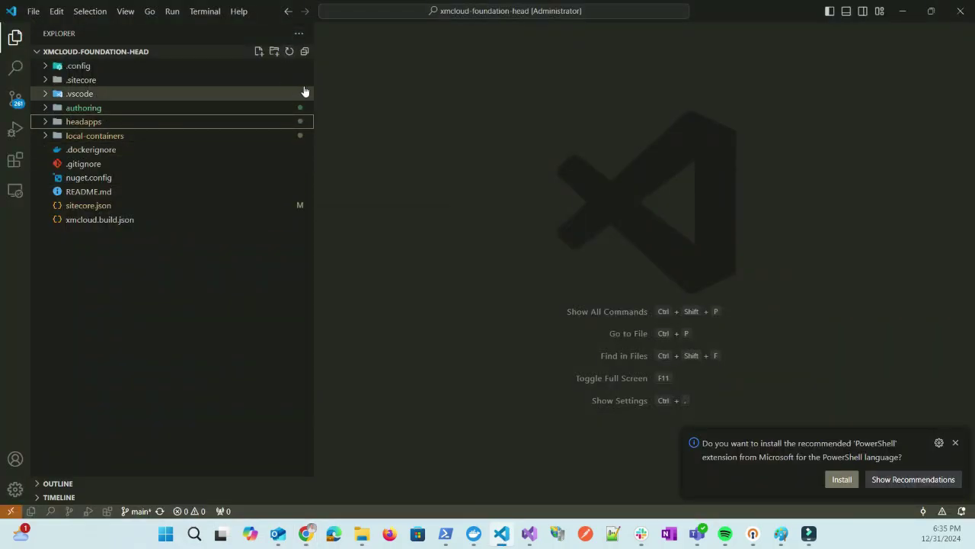
pyautogui.moveTo(315, 79); pyautogui.dragTo(264, 92)
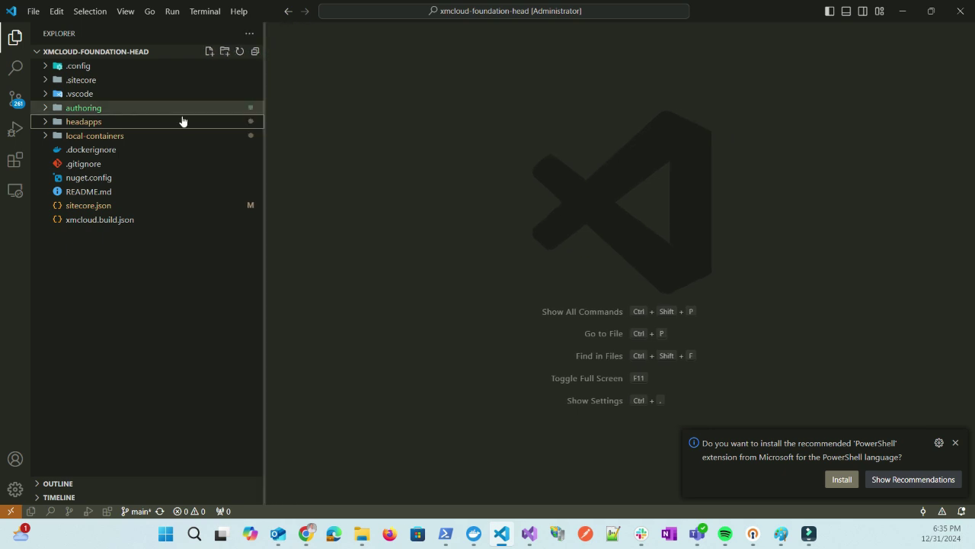
pyautogui.click(44, 122)
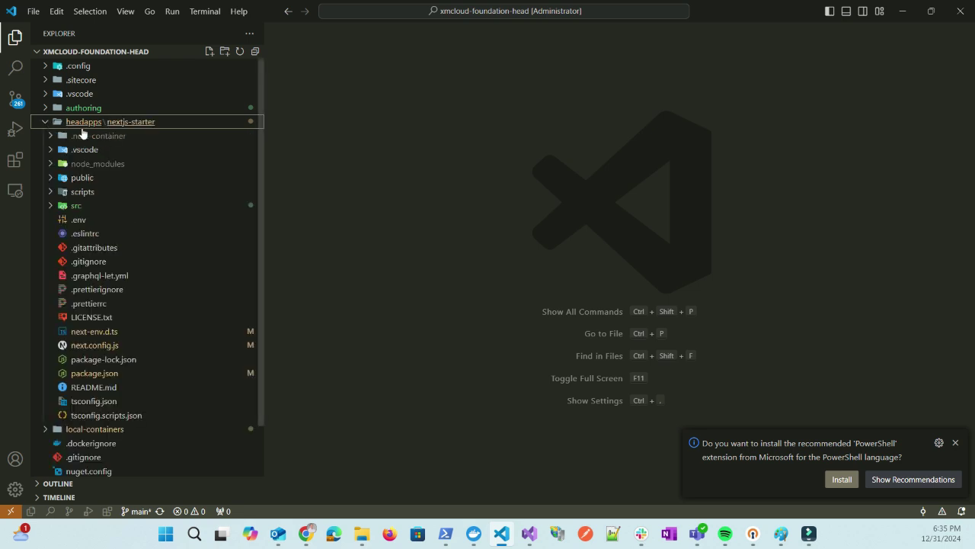
pyautogui.click(102, 351)
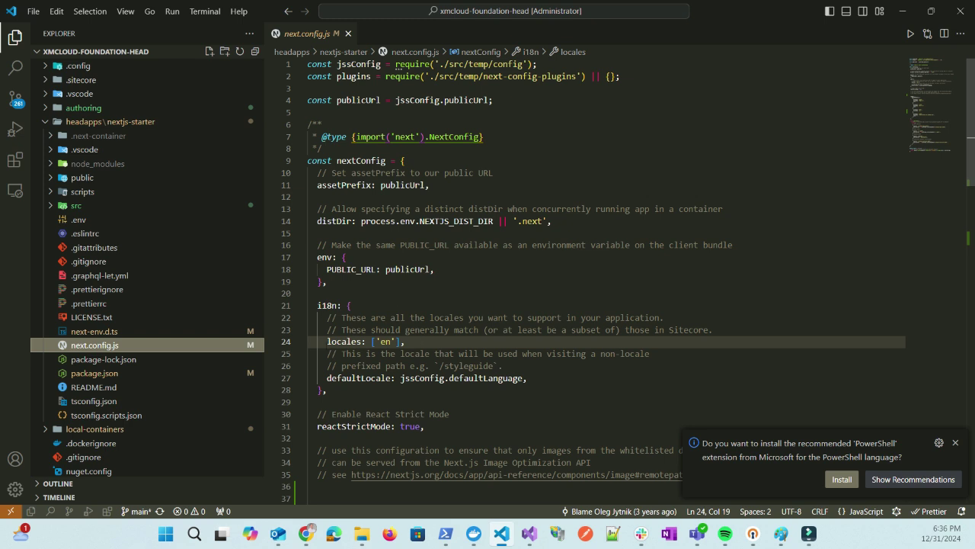
# Step: Add 'es-EC' and 'de-DE' after 'en' in the i18n locales array of next.config.js and save the file
pyautogui.moveTo(323, 342); pyautogui.dragTo(416, 341)
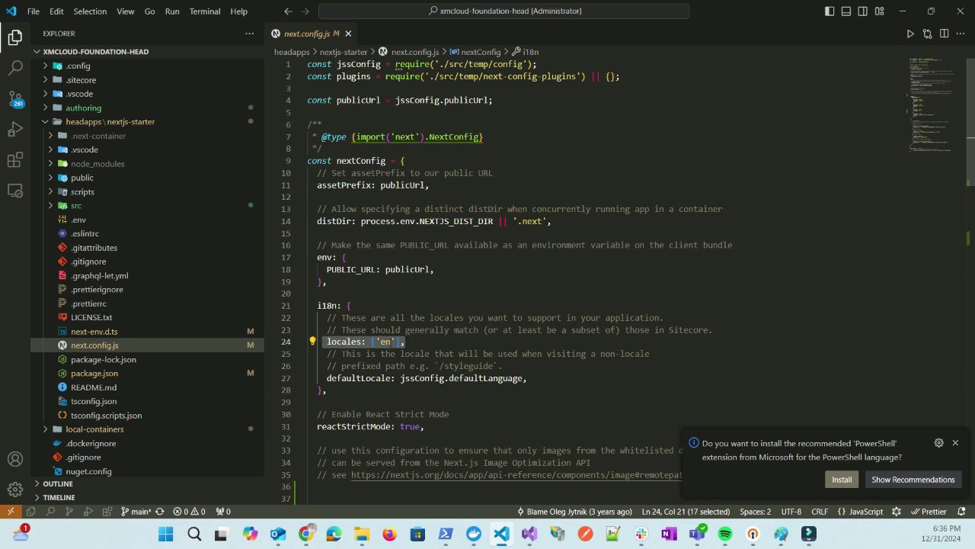
pyautogui.click(390, 341)
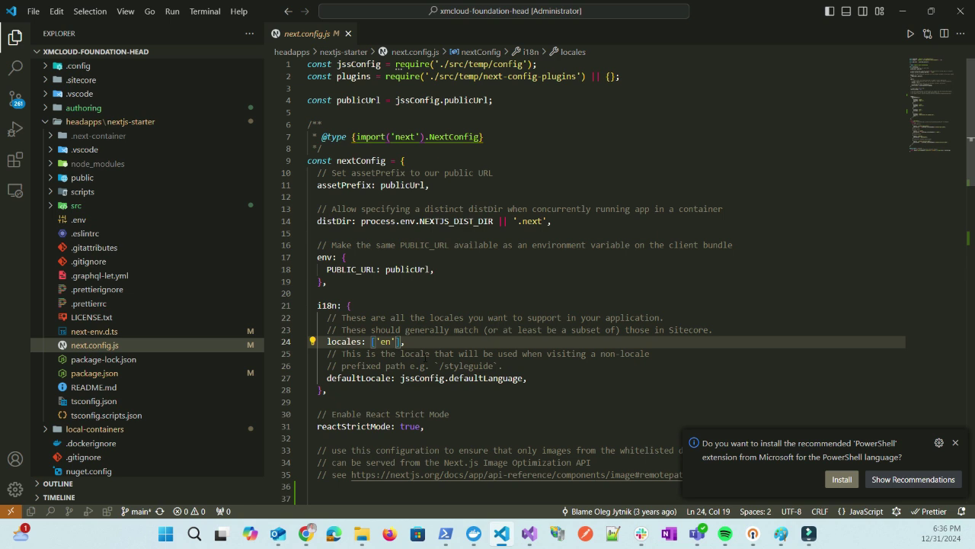
pyautogui.write(",'")
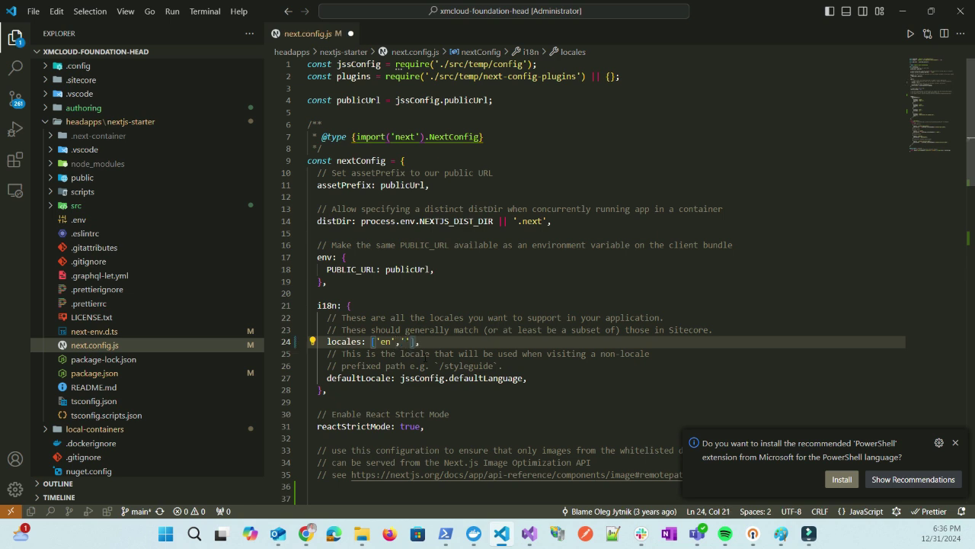
pyautogui.write("es-EC','de-DE")
pyautogui.click(483, 197)
pyautogui.hotkey('ctrl', 's')
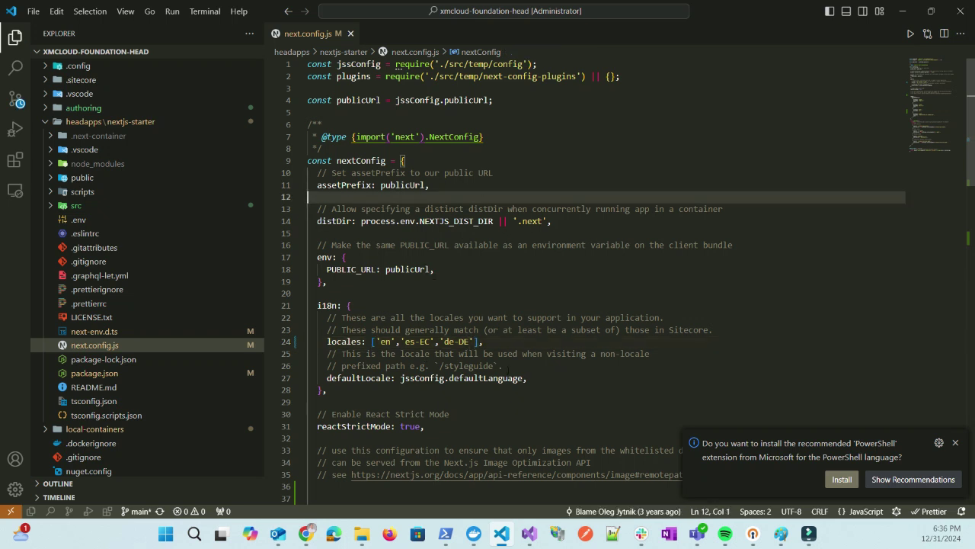
# Step: Check the nextjs-starter-rendering-1 container's logs in Docker Desktop and return to the site's es-EC page in Chrome
pyautogui.click(475, 538)
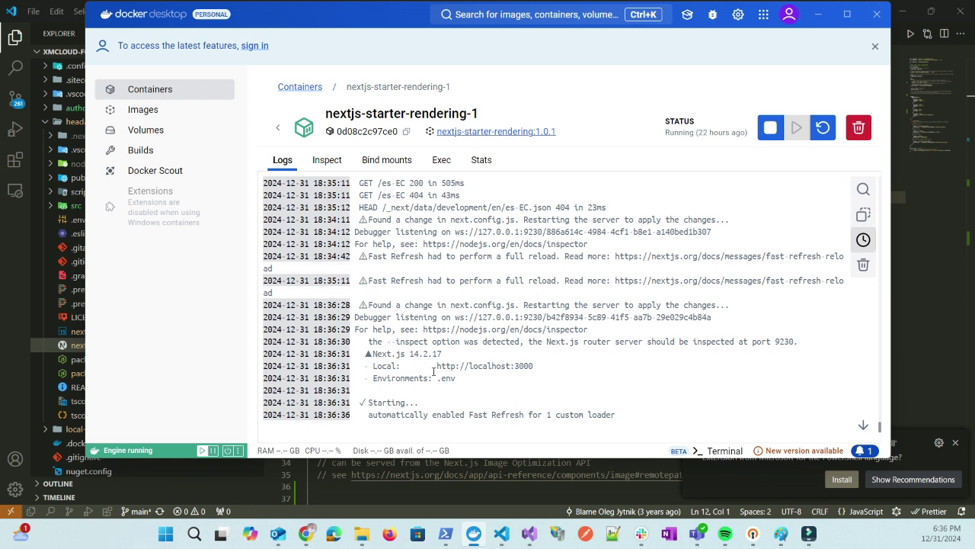
pyautogui.moveTo(310, 538)
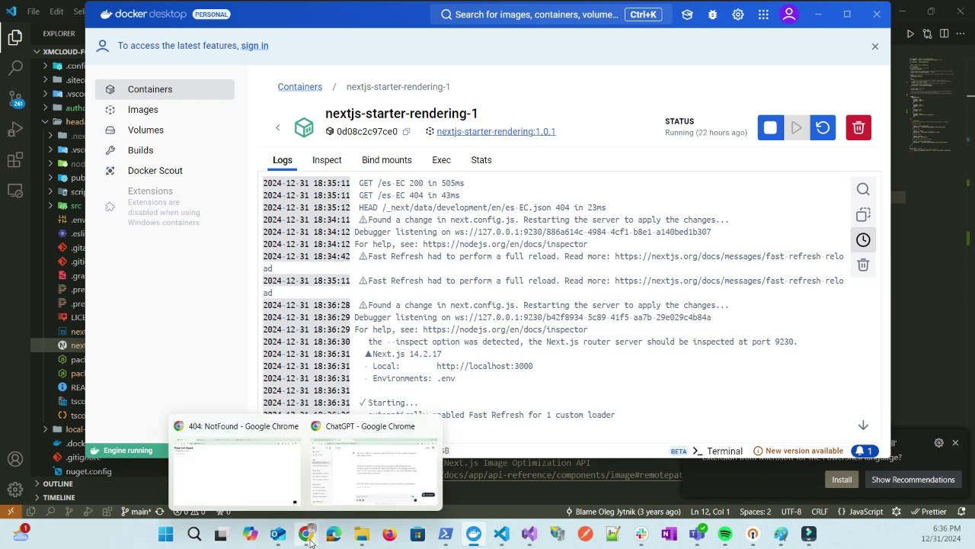
pyautogui.click(252, 502)
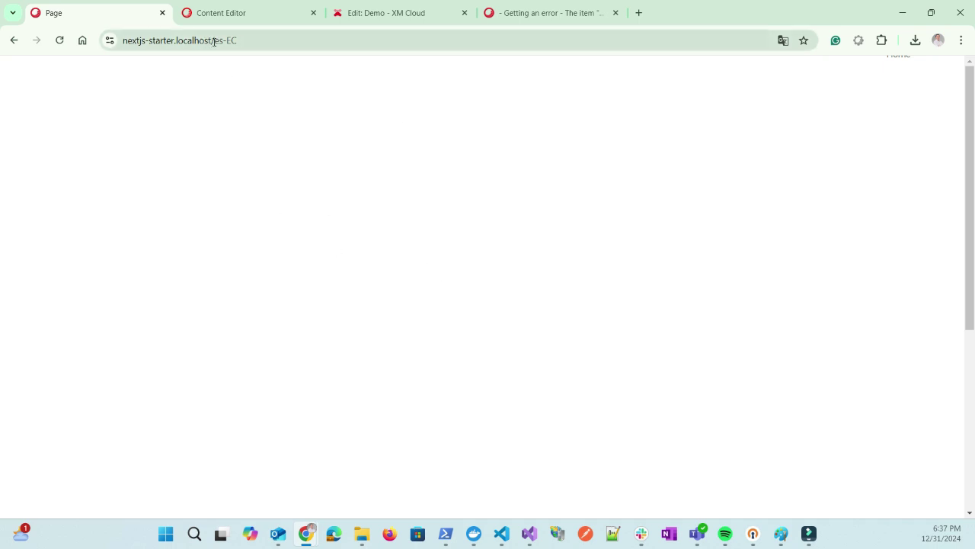
pyautogui.moveTo(214, 41); pyautogui.dragTo(291, 40)
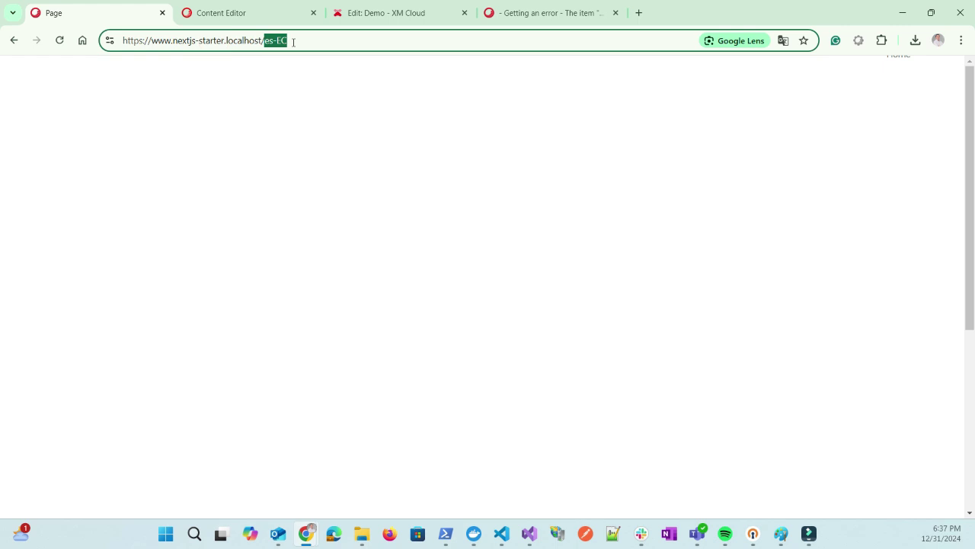
pyautogui.press('BackSpace')
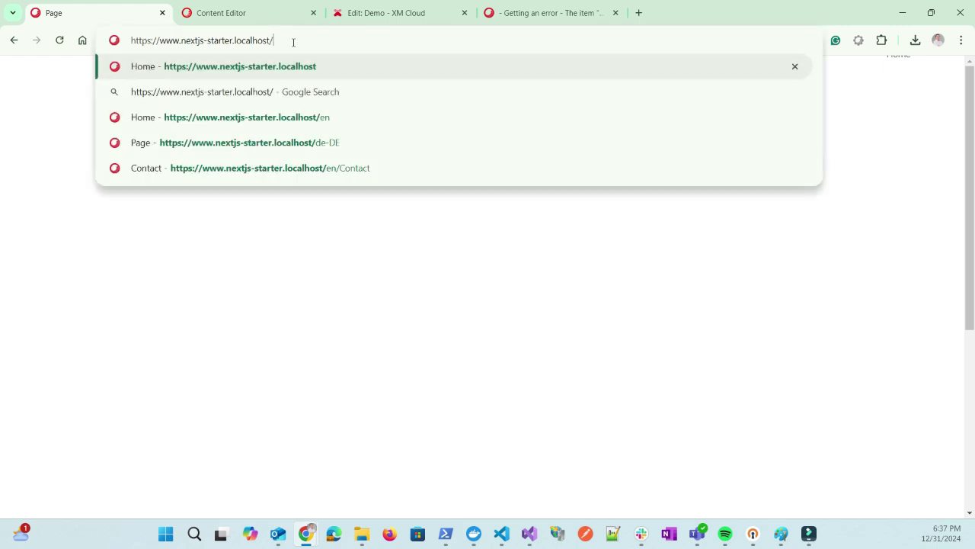
pyautogui.press('Return')
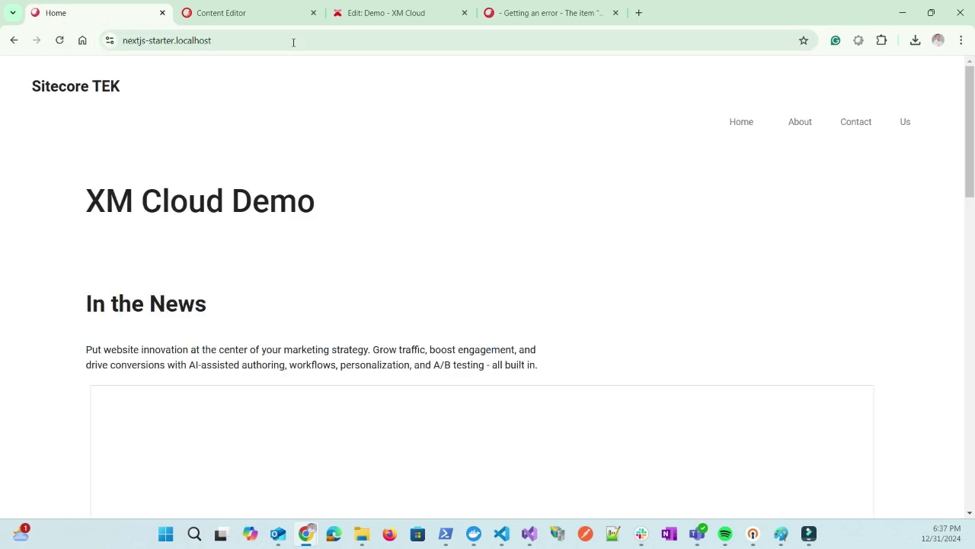
pyautogui.click(293, 42)
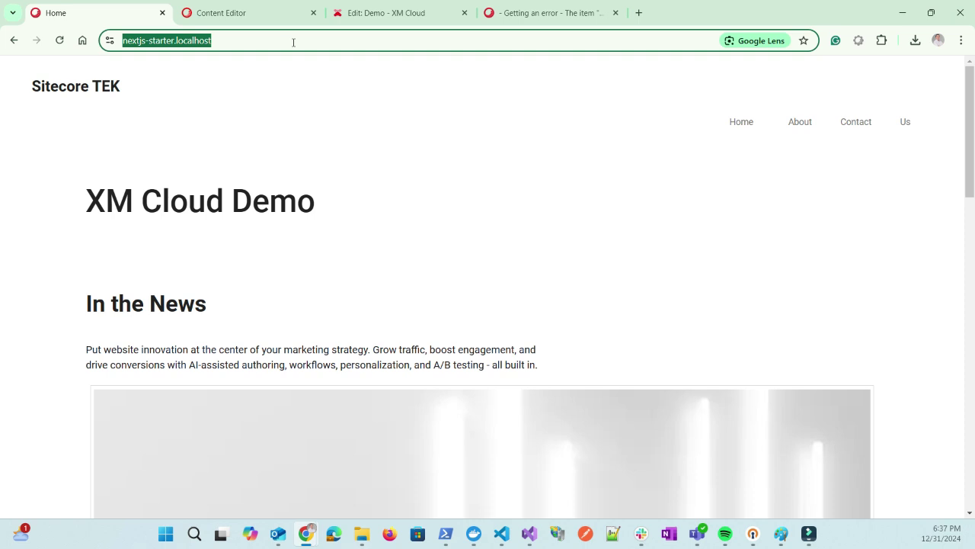
pyautogui.click(293, 42)
pyautogui.write('//www.')
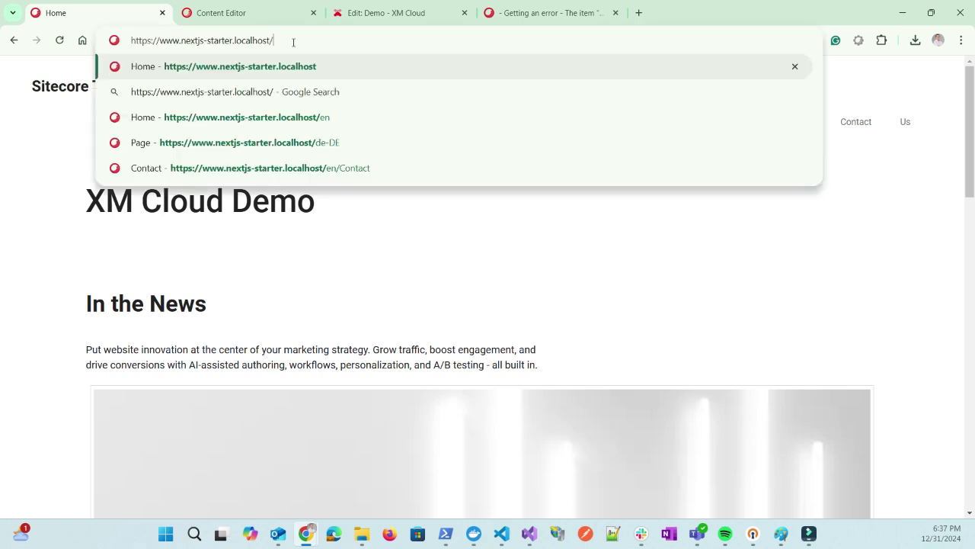
pyautogui.write('de-DE')
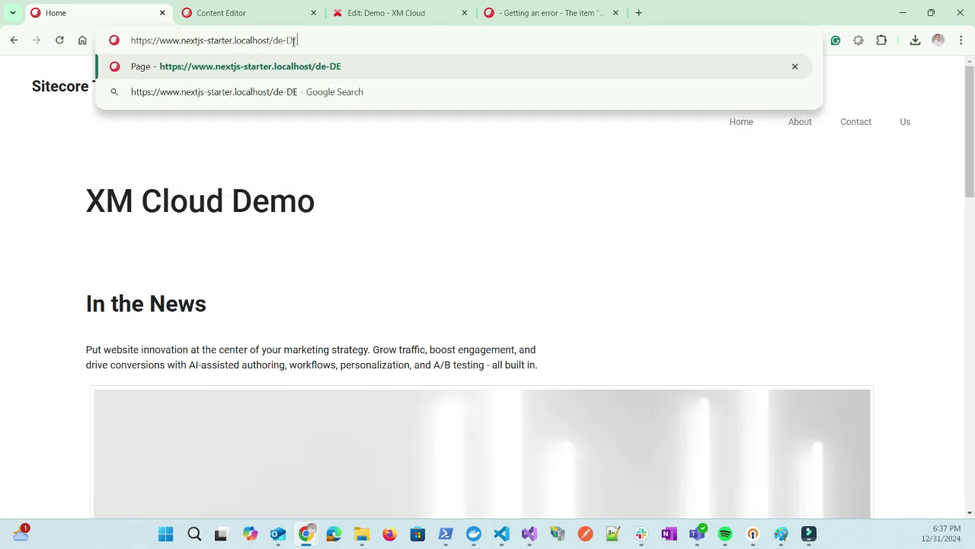
pyautogui.press('Return')
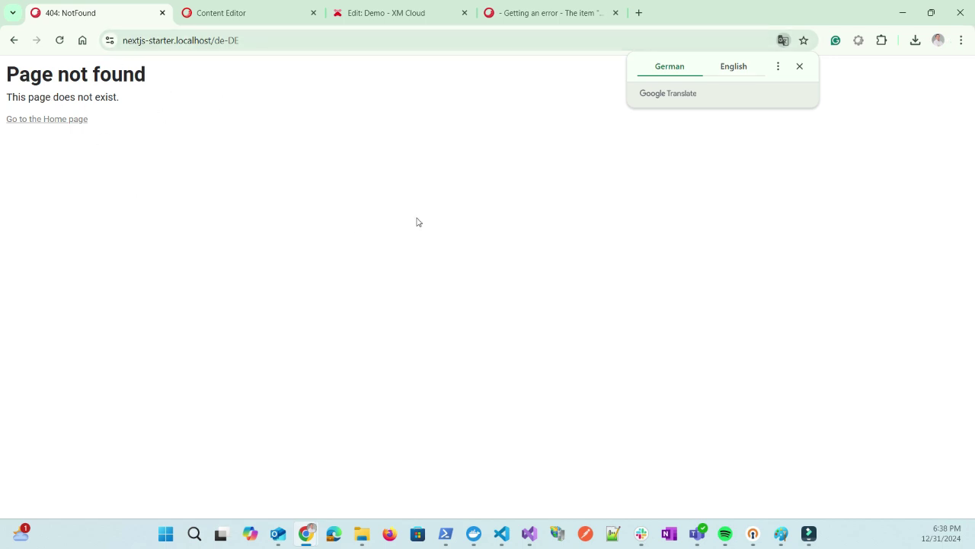
# Step: In Sitecore's Content Editor, switch the Demo site's Home item to German (Germany) and add a new version in that language
pyautogui.click(259, 20)
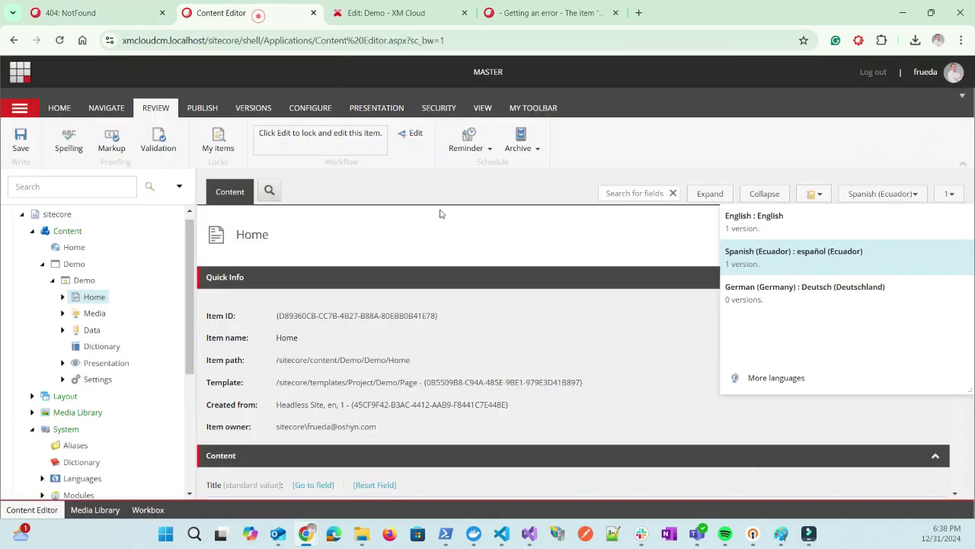
pyautogui.click(785, 300)
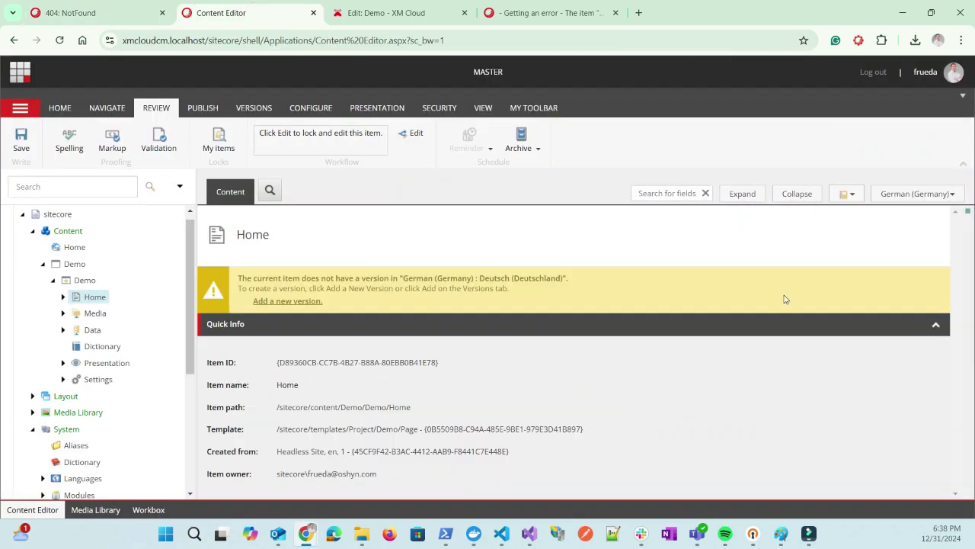
pyautogui.click(291, 301)
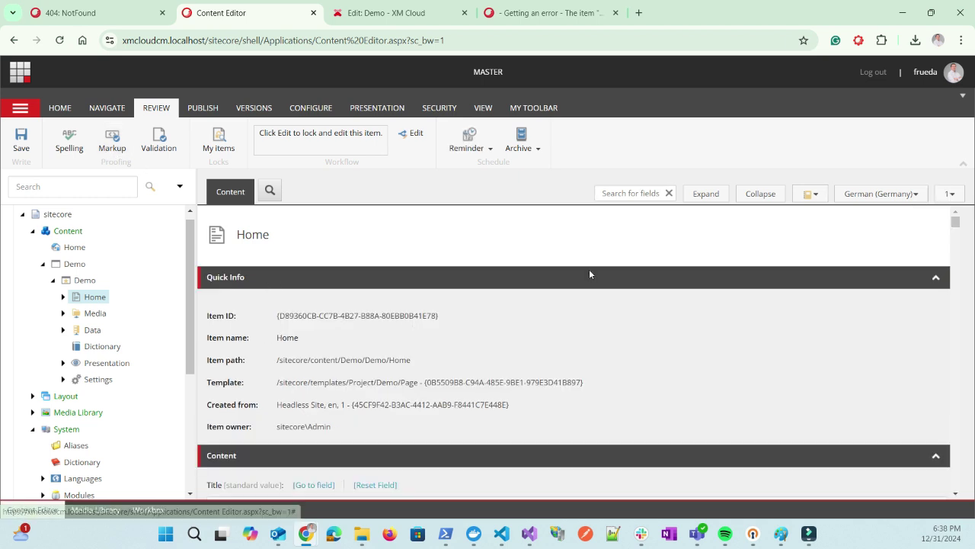
# Step: Reload the published site's de-DE page and dismiss the translation popup
pyautogui.click(104, 13)
pyautogui.click(60, 41)
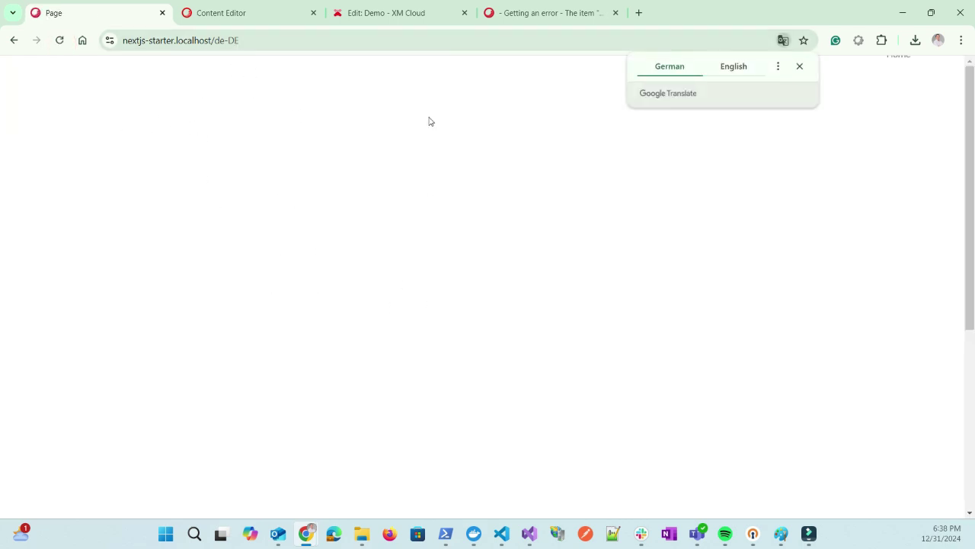
pyautogui.click(799, 67)
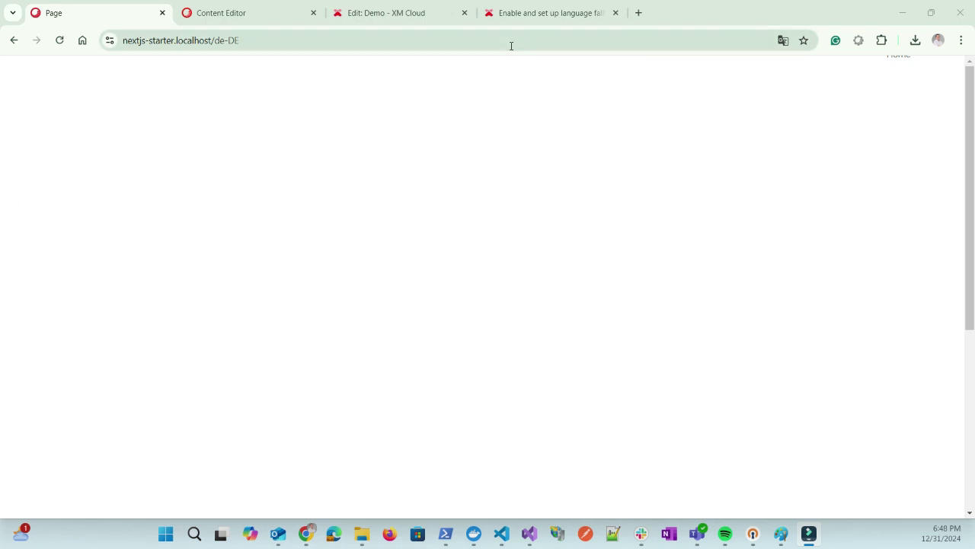
# Step: Read the XM Cloud documentation on enabling language fallback for the entire environment, noting the EdgeContent config file path
pyautogui.click(546, 16)
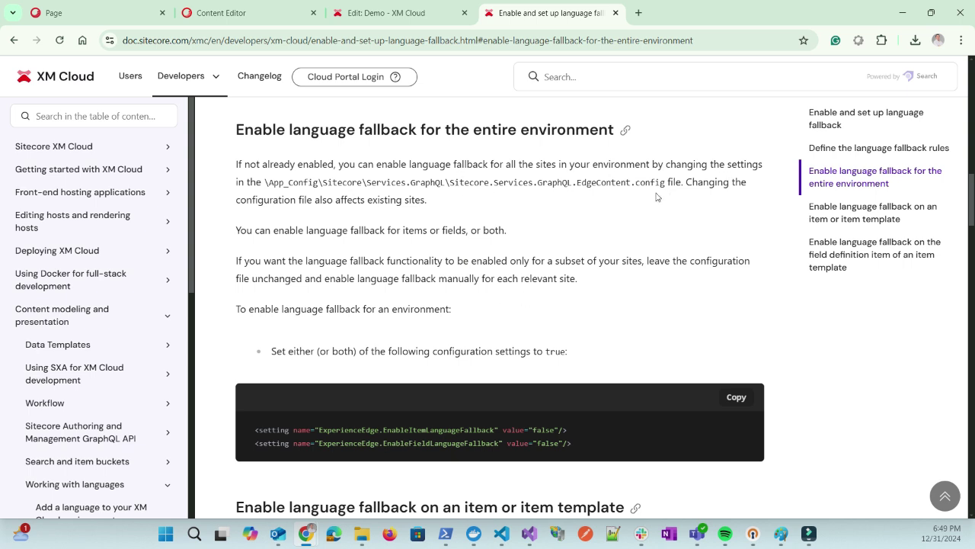
pyautogui.moveTo(665, 182); pyautogui.dragTo(426, 201)
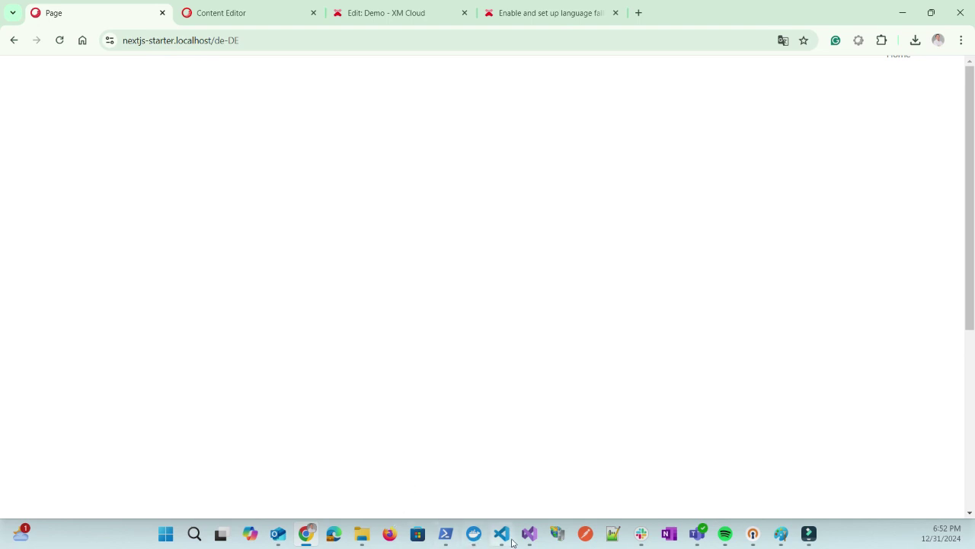
# Step: Switch to Visual Studio, open XmCloudAuthoring.sln from the authoring folder, and expand the Platform project's App_Config folder
pyautogui.moveTo(527, 541)
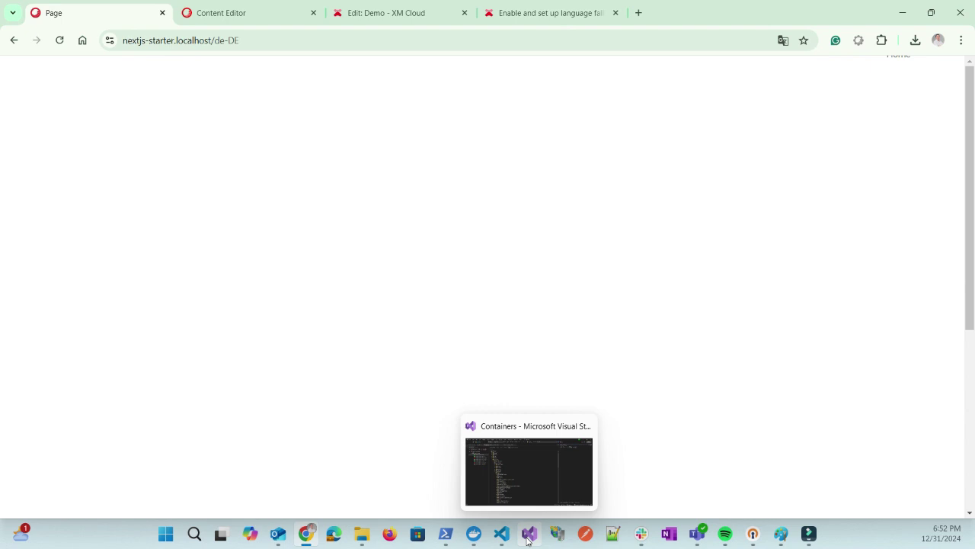
pyautogui.click(528, 540)
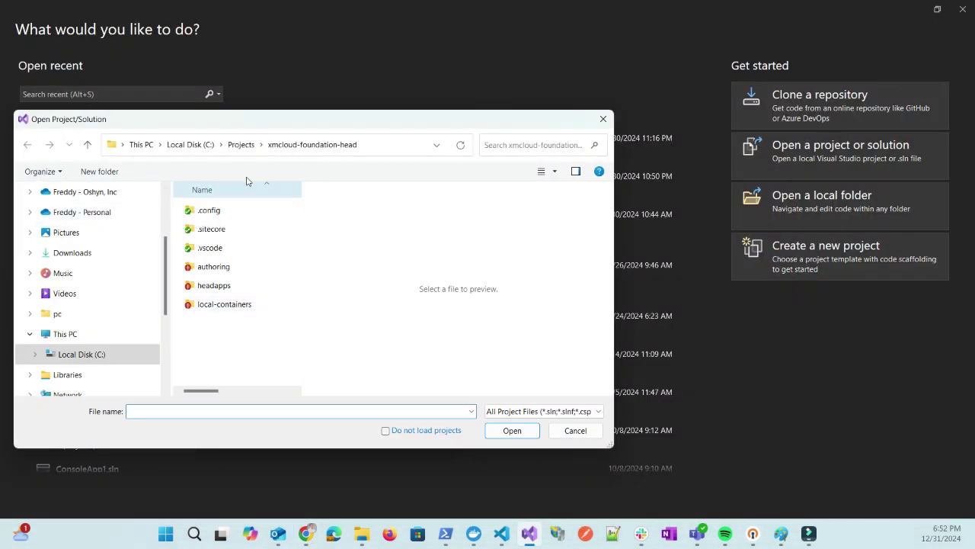
pyautogui.doubleClick(224, 276)
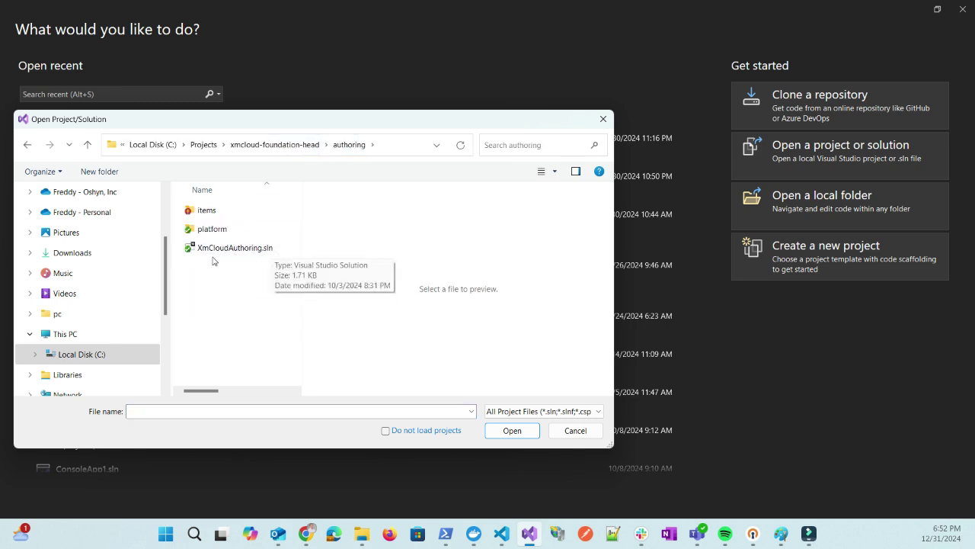
pyautogui.doubleClick(235, 248)
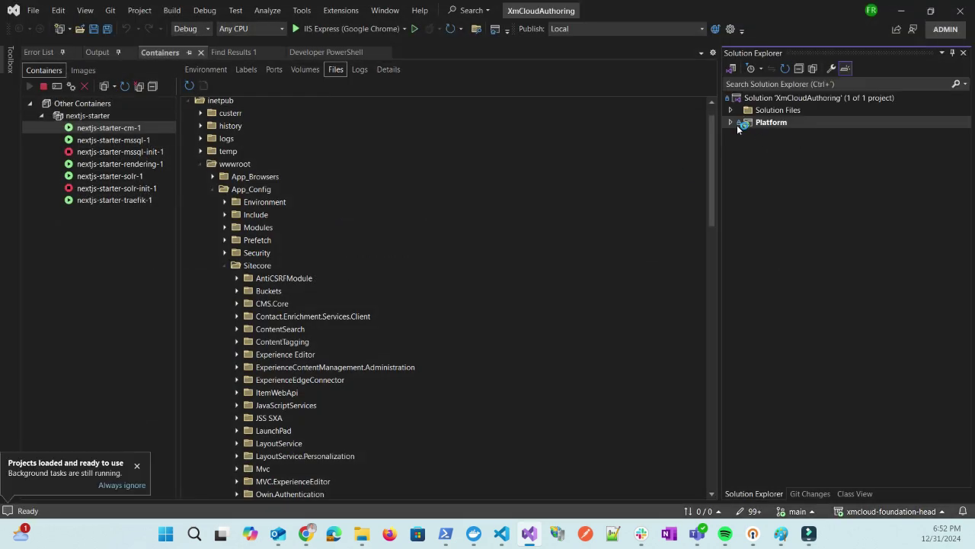
pyautogui.click(731, 123)
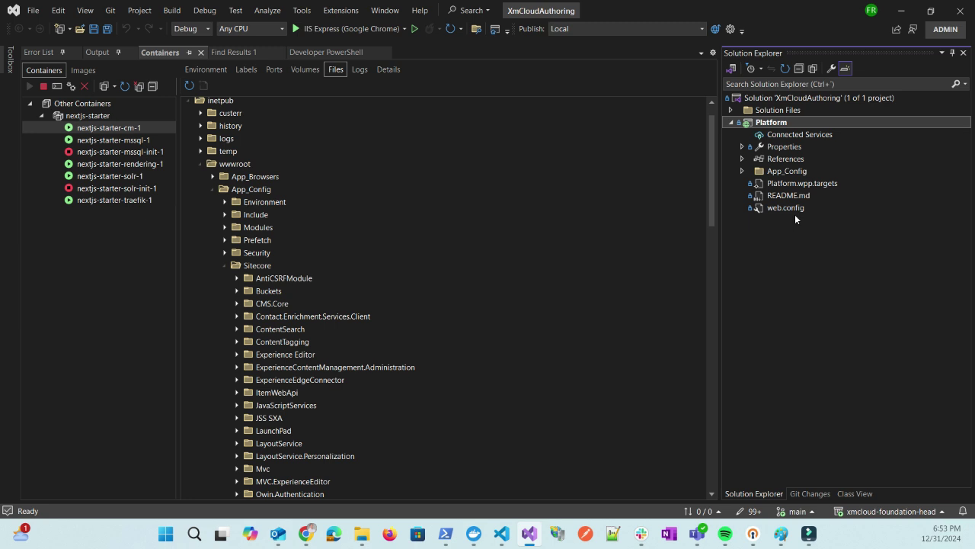
pyautogui.click(742, 172)
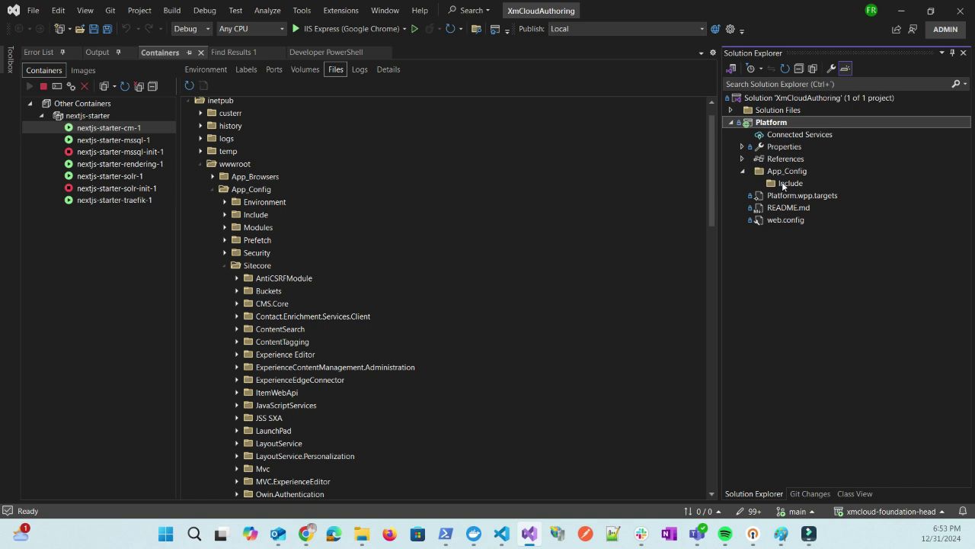
# Step: Check the fallback config file's folder path in the XM Cloud documentation in Chrome and return to Visual Studio
pyautogui.press('alt')
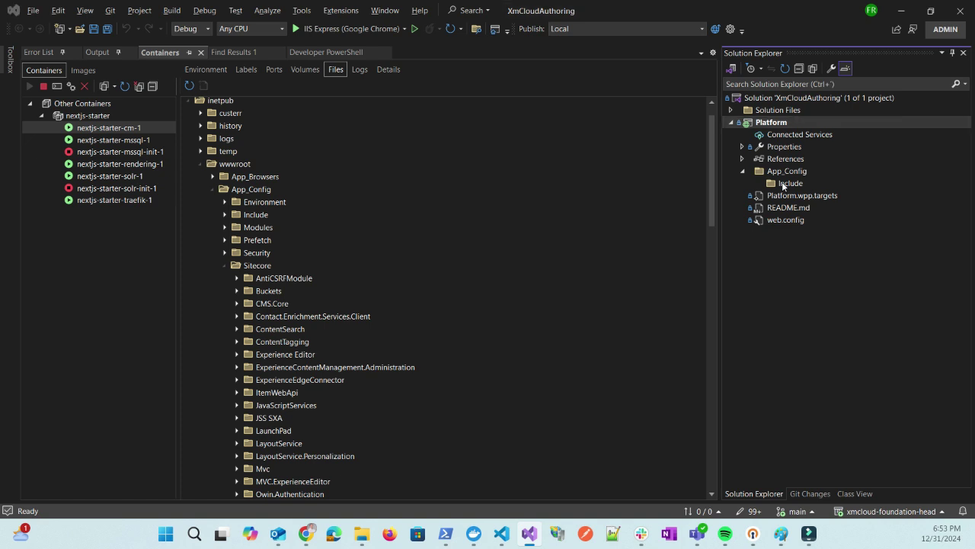
pyautogui.press('alt')
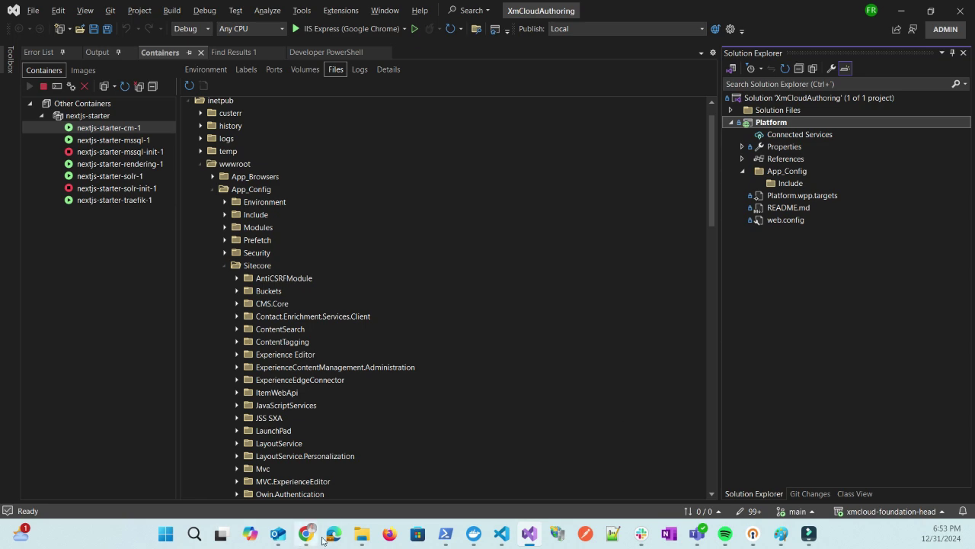
pyautogui.moveTo(305, 536)
pyautogui.click(320, 474)
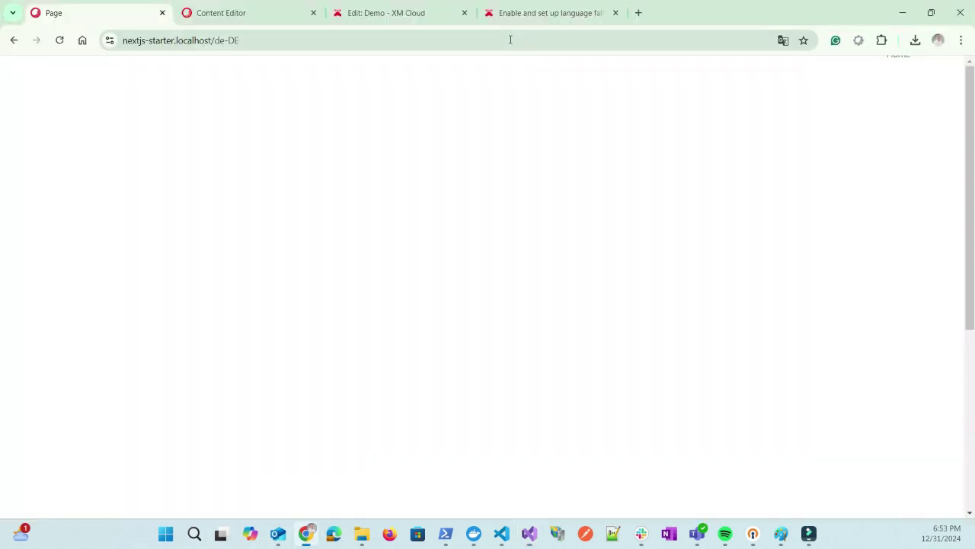
pyautogui.click(539, 13)
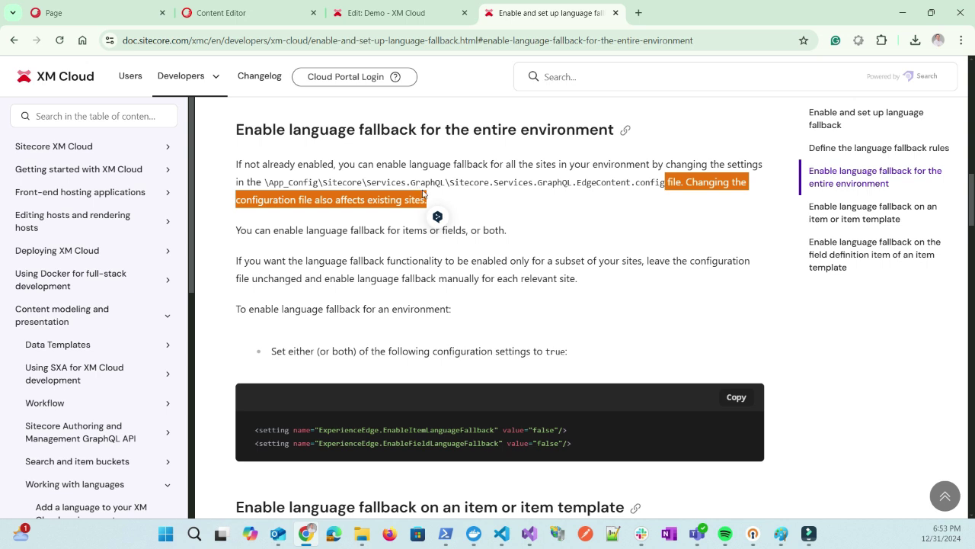
pyautogui.press('alt')
pyautogui.hotkey('alt', 'Tab')
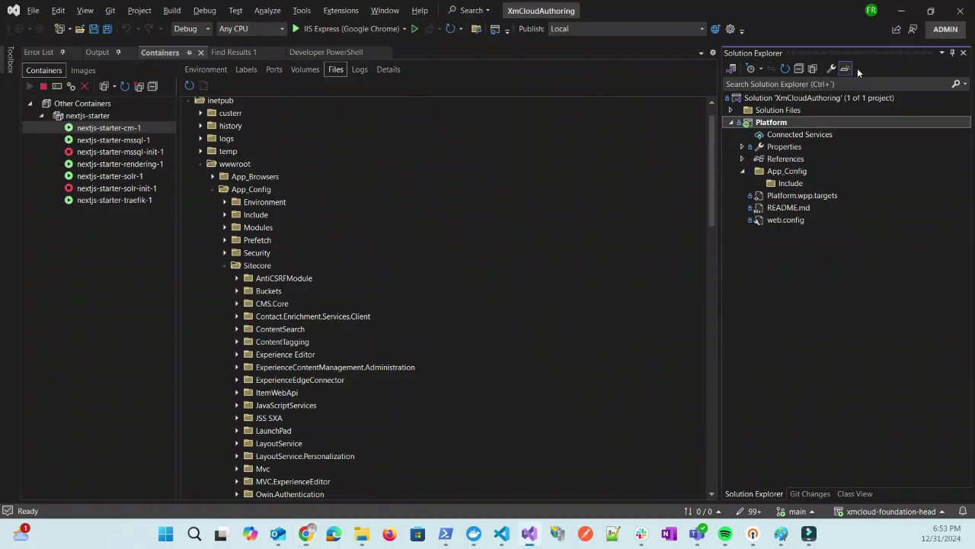
# Step: Try to add a folder named Services under App_Config in the Platform project
pyautogui.click(790, 172)
pyautogui.rightClick(789, 172)
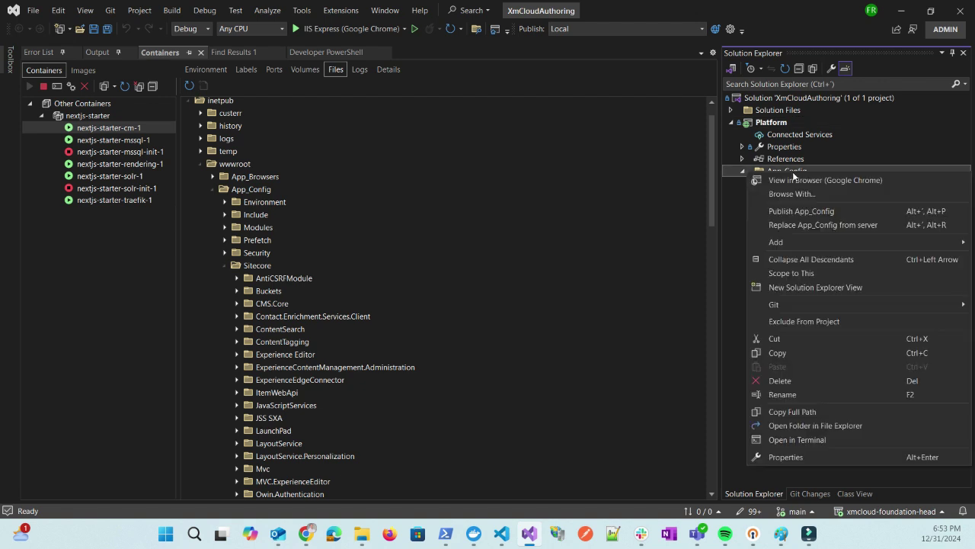
pyautogui.moveTo(794, 243)
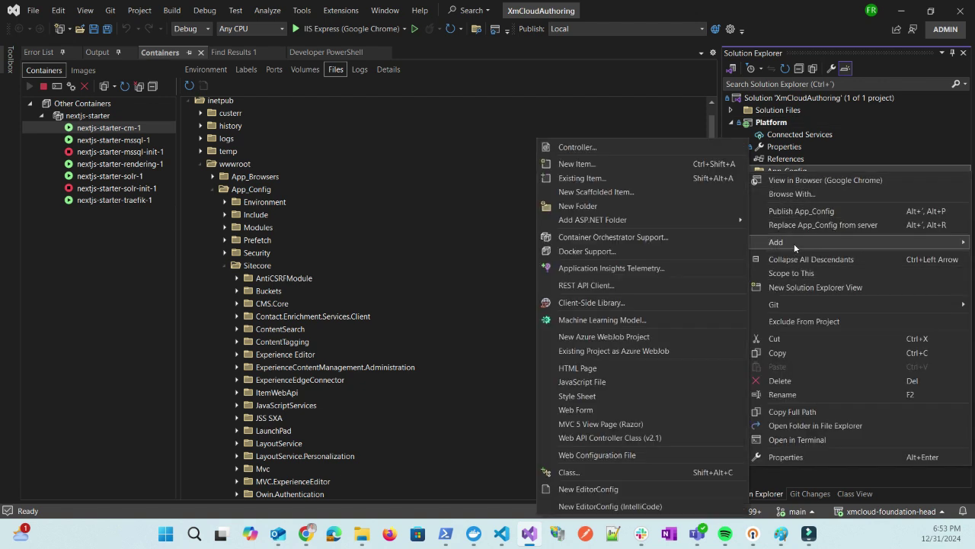
pyautogui.click(611, 207)
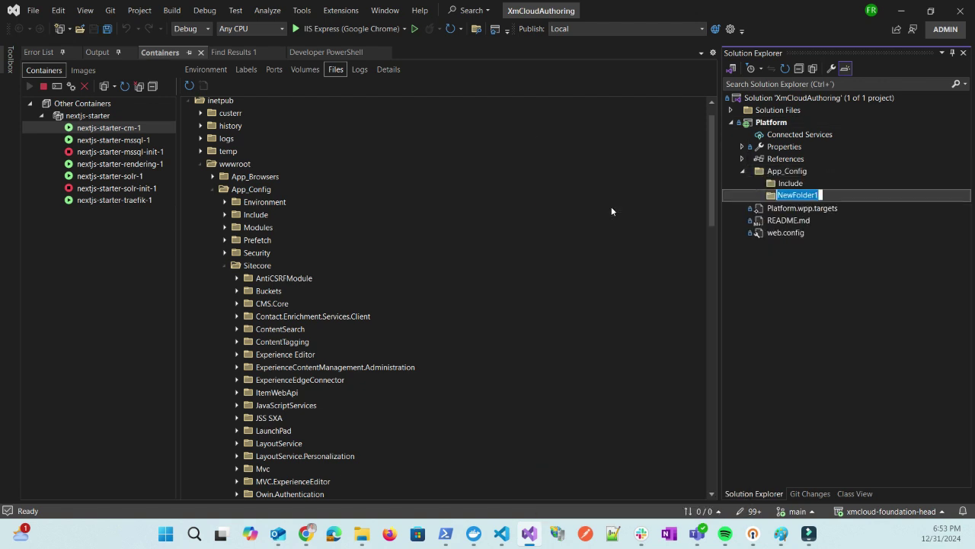
pyautogui.write('SZerv')
pyautogui.press('BackSpace')
pyautogui.press('BackSpace')
pyautogui.press('BackSpace')
pyautogui.press('BackSpace')
pyautogui.write('ervices')
pyautogui.press('Return')
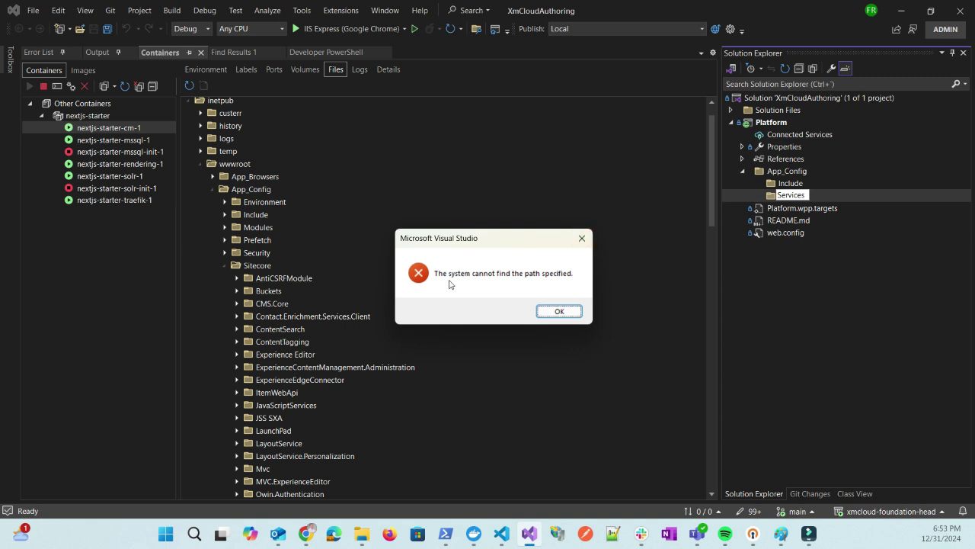
pyautogui.click(560, 312)
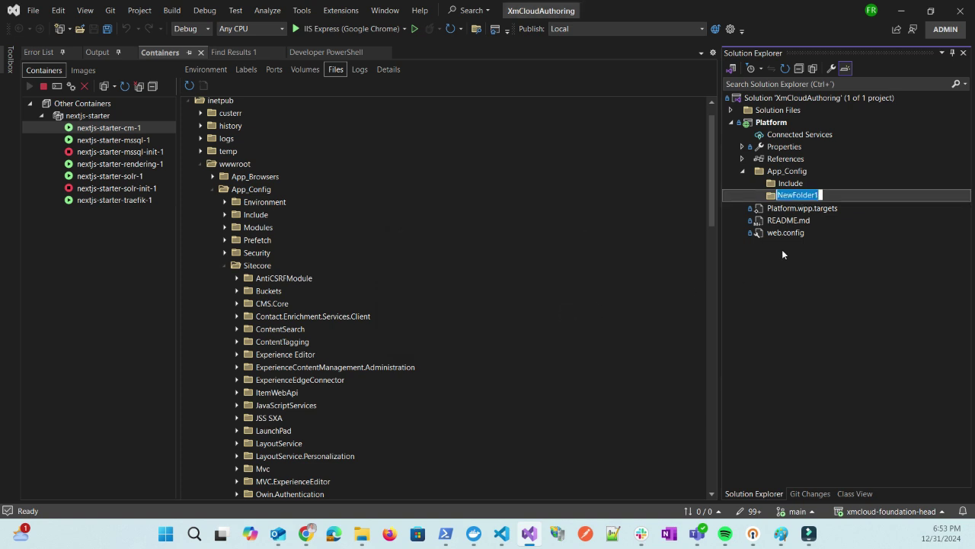
pyautogui.click(782, 249)
pyautogui.click(557, 311)
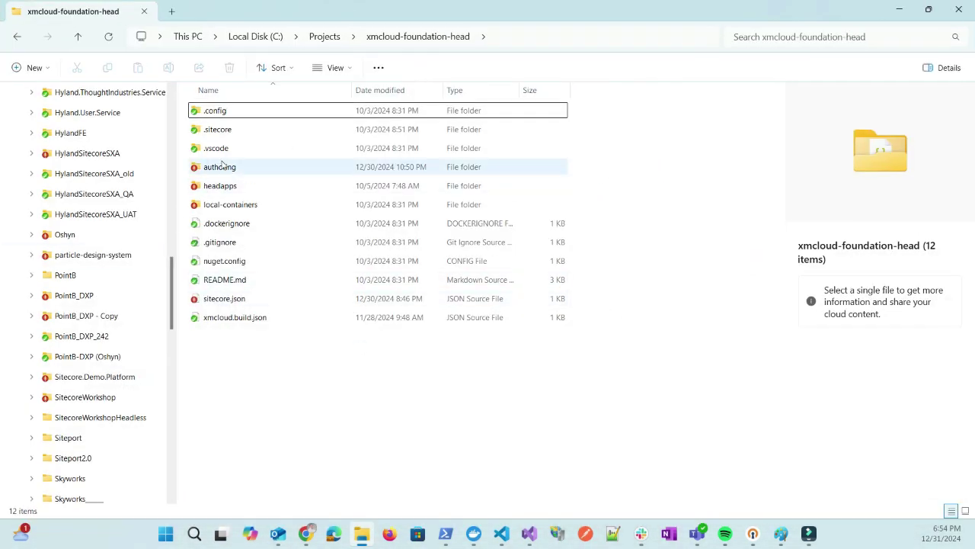
# Step: Open the authoring\platform folder of xmcloud-foundation-head in File Explorer and create a folder named App_Config there
pyautogui.doubleClick(221, 166)
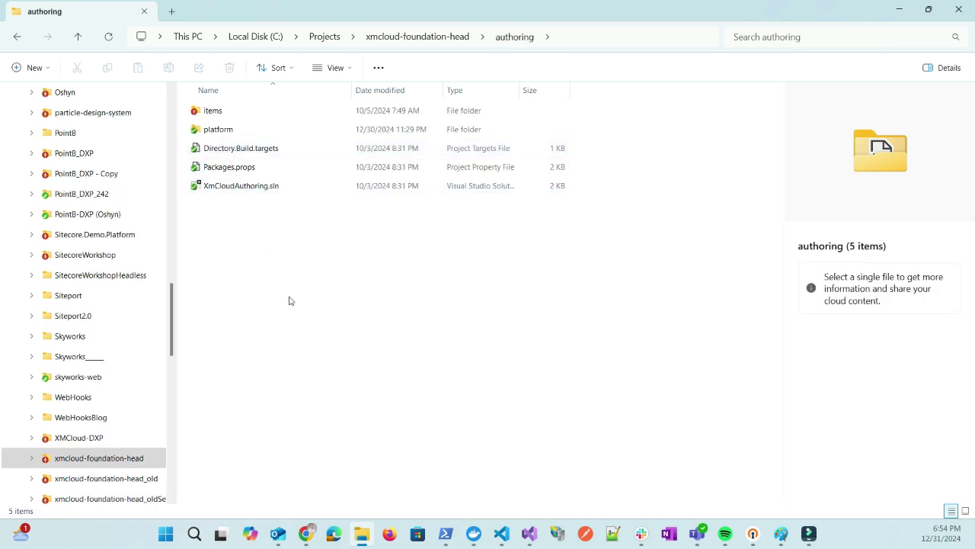
pyautogui.doubleClick(218, 131)
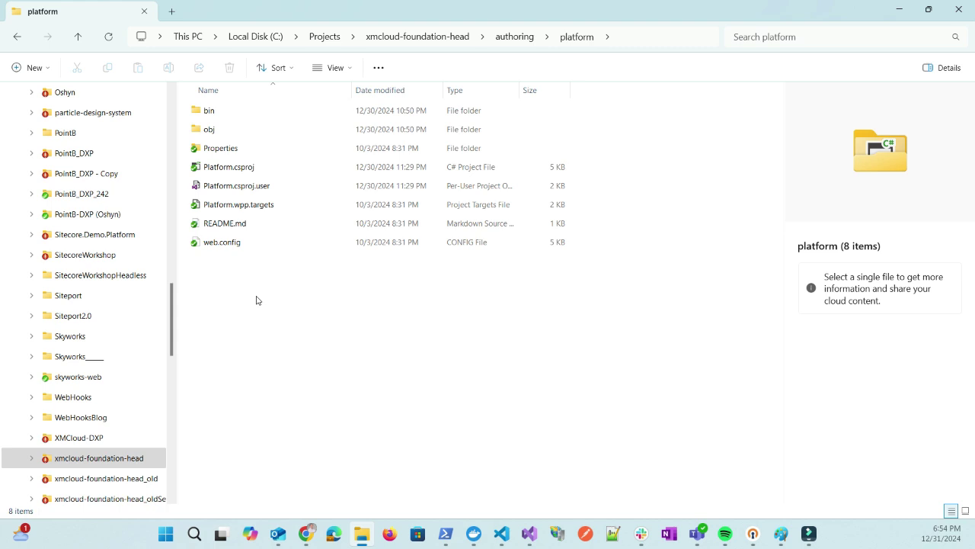
pyautogui.rightClick(347, 286)
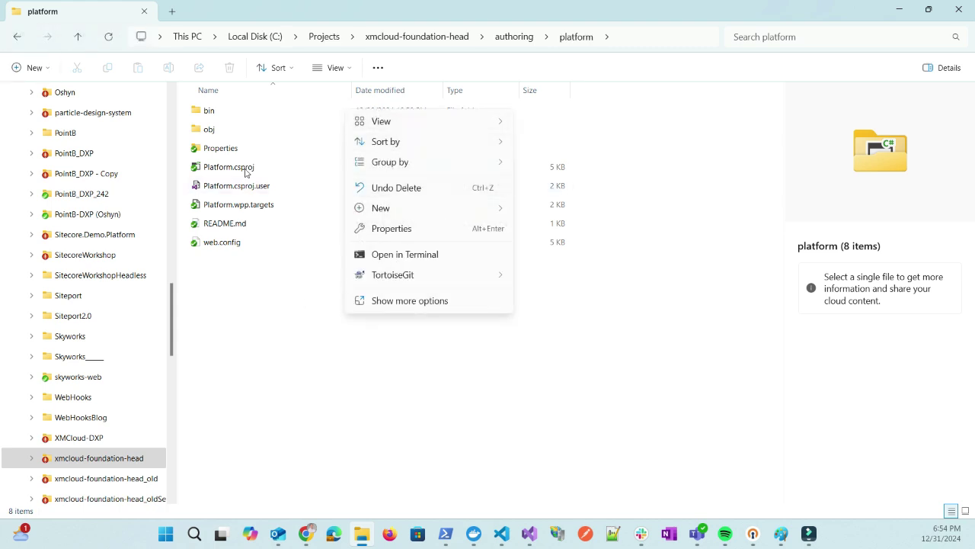
pyautogui.click(37, 68)
pyautogui.click(50, 95)
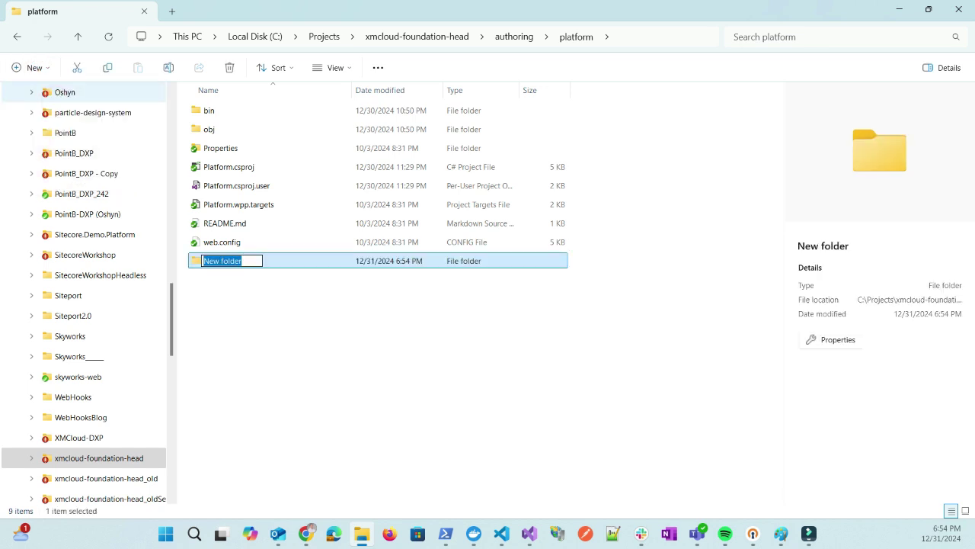
pyautogui.write('App_C')
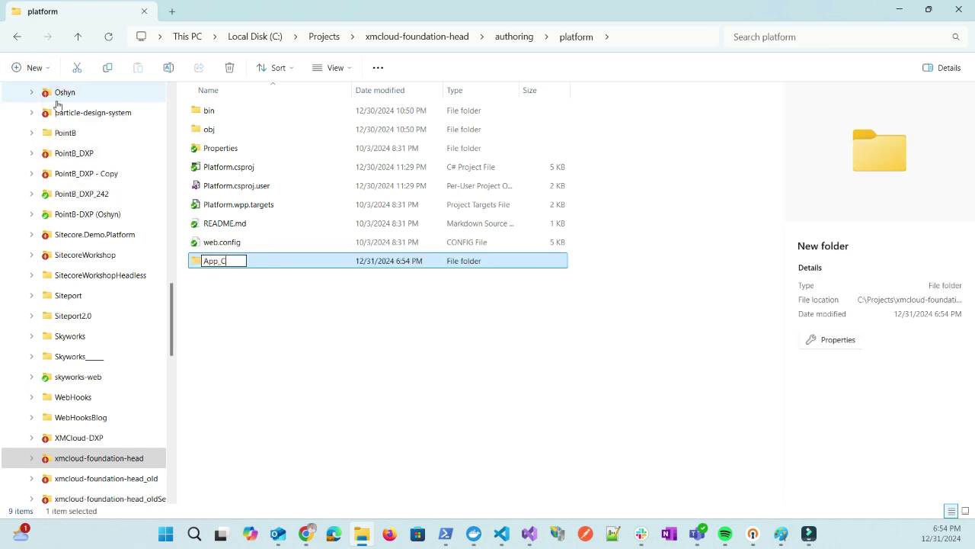
pyautogui.write('onfig')
pyautogui.press('Return')
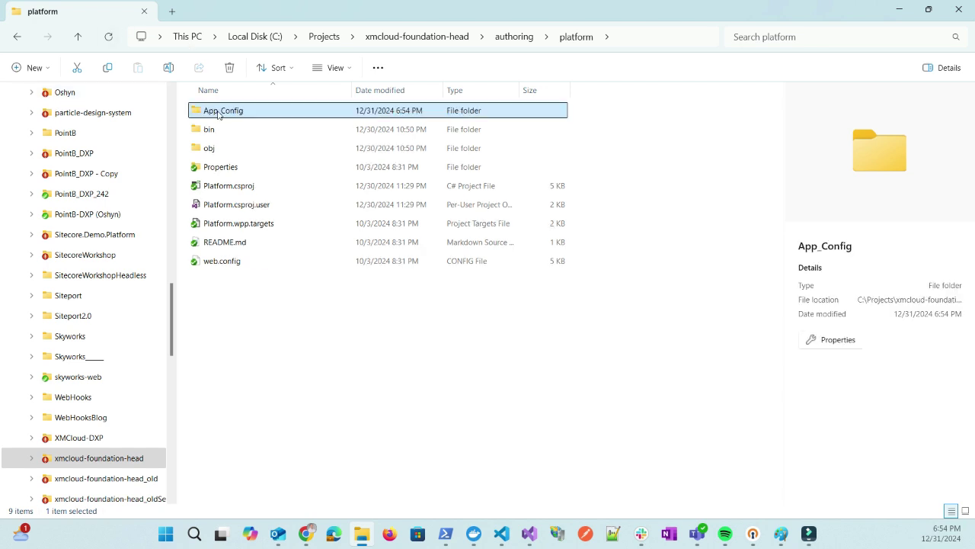
# Step: Create a folder named Sitecore inside the App_Config folder
pyautogui.doubleClick(219, 112)
pyautogui.click(34, 68)
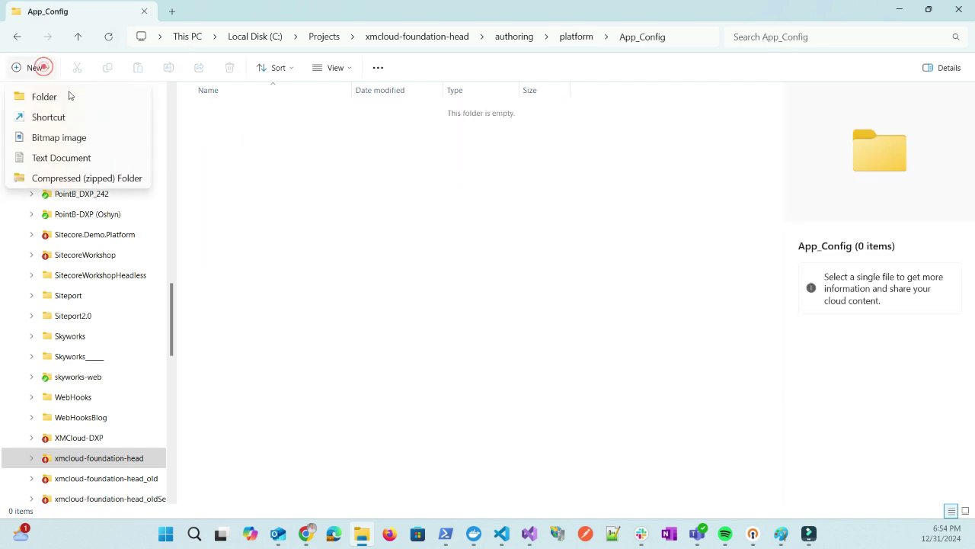
pyautogui.click(61, 98)
pyautogui.write('Si')
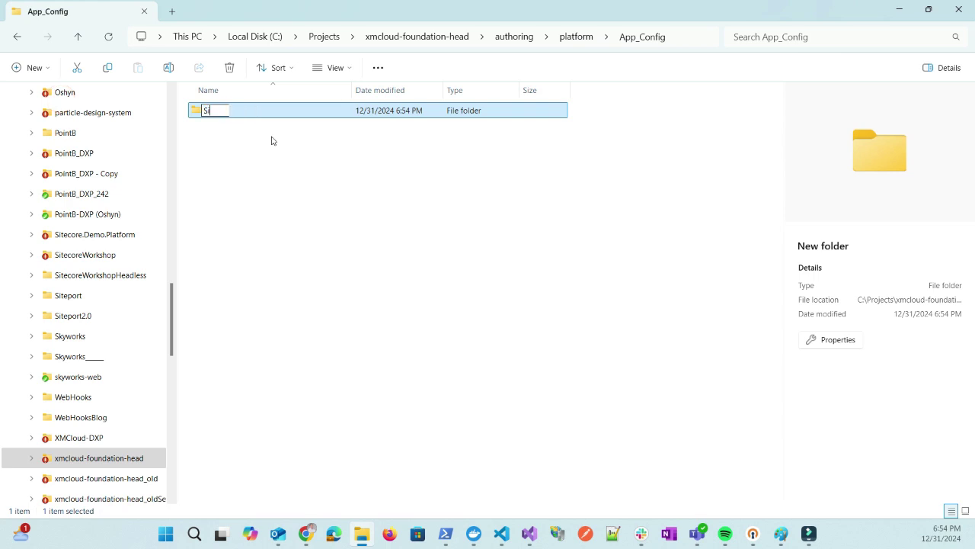
pyautogui.write('tecore')
pyautogui.press('Return')
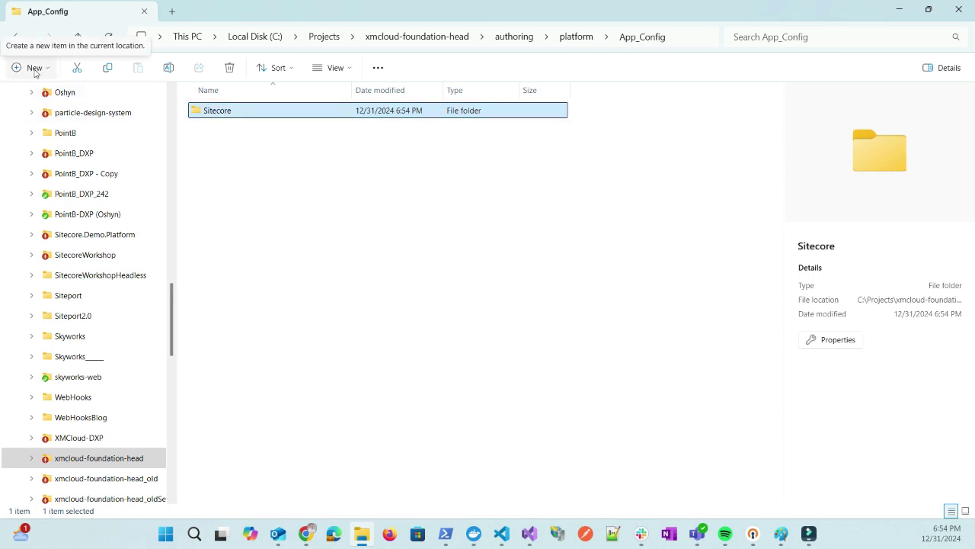
# Step: Create a folder named Services.GraphQL inside the App_Config\Sitecore folder
pyautogui.doubleClick(220, 111)
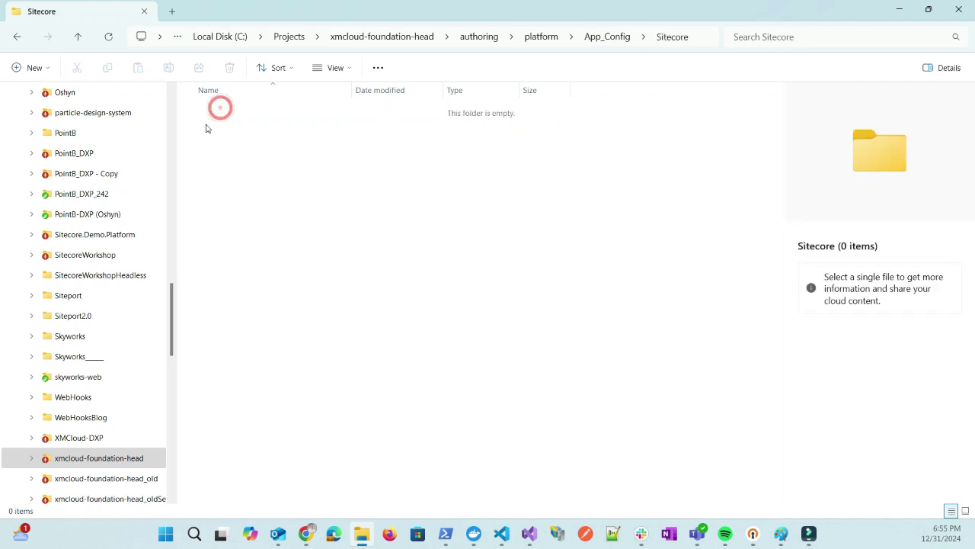
pyautogui.click(34, 68)
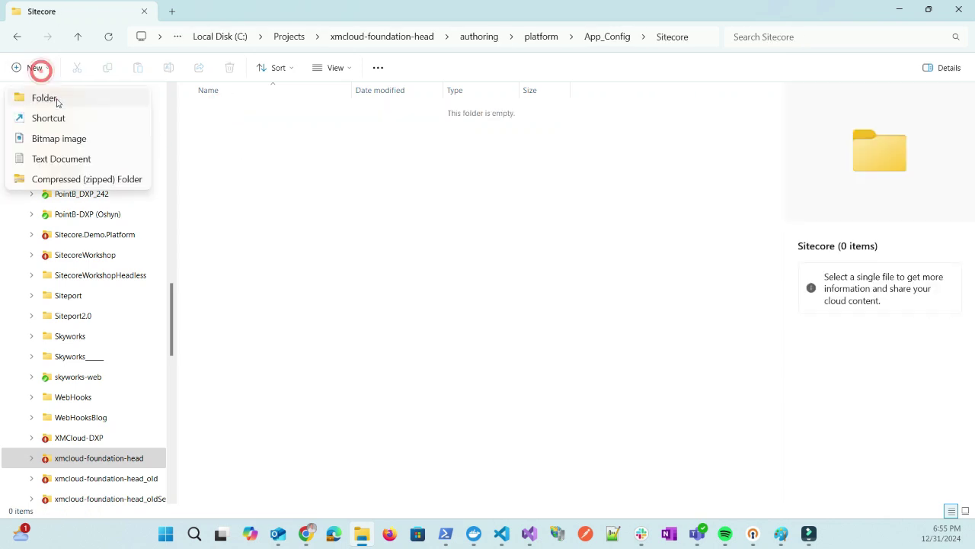
pyautogui.click(45, 98)
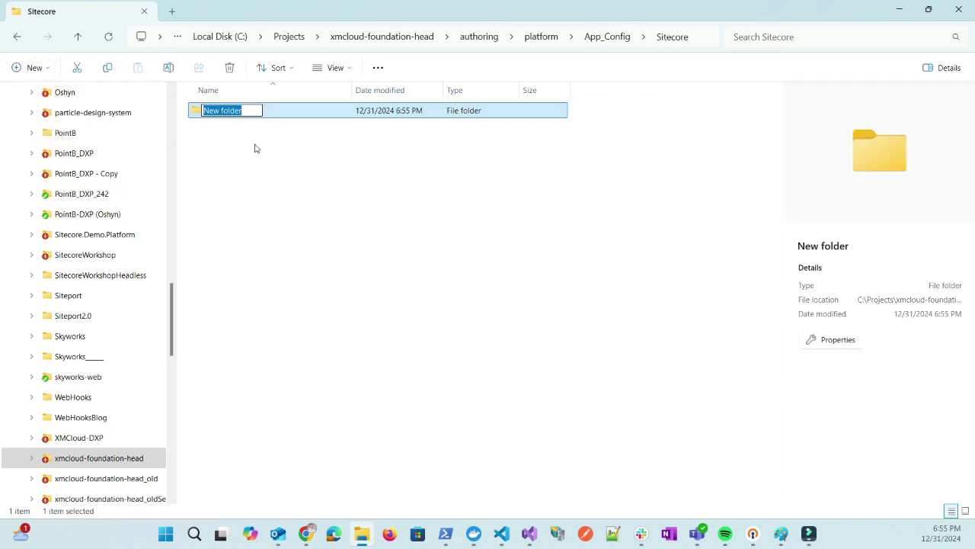
pyautogui.write('Services')
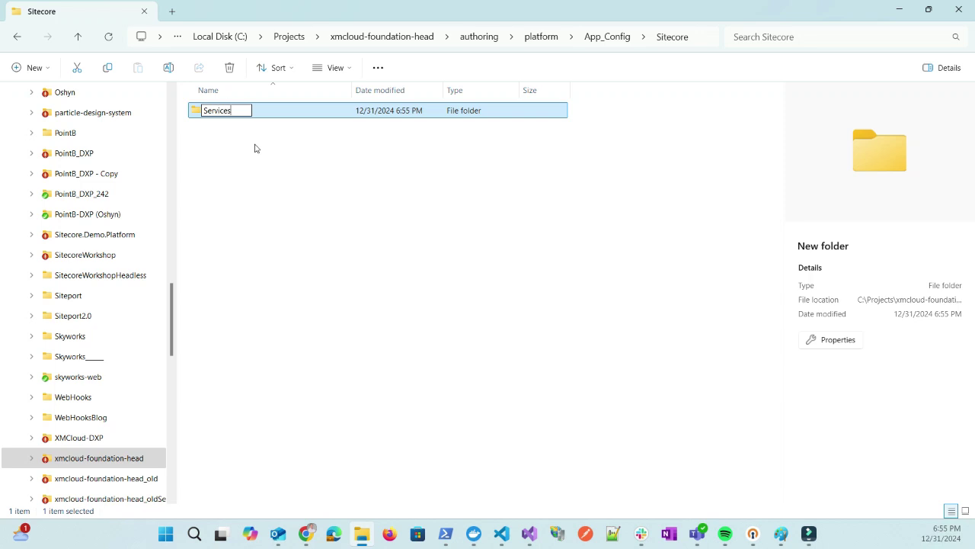
pyautogui.write('.GraphQL')
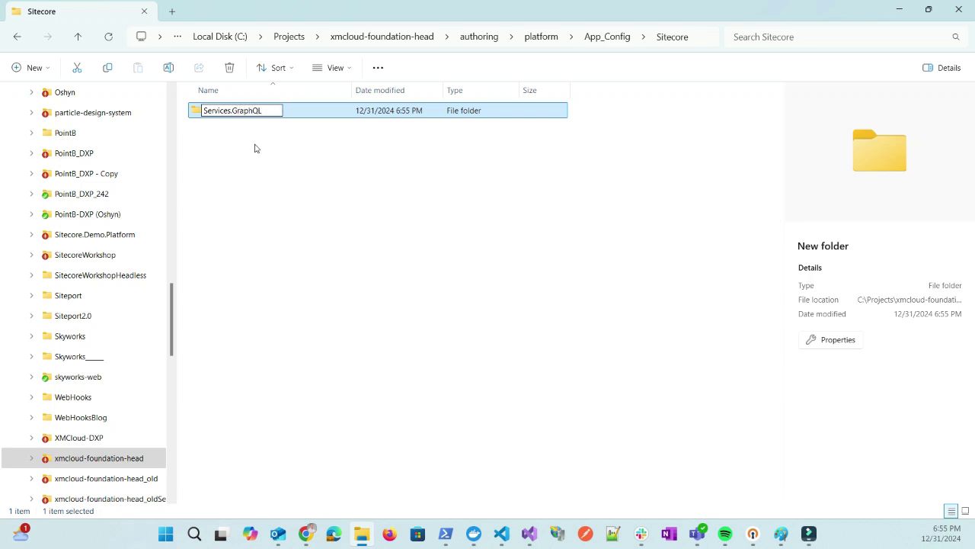
pyautogui.press('Return')
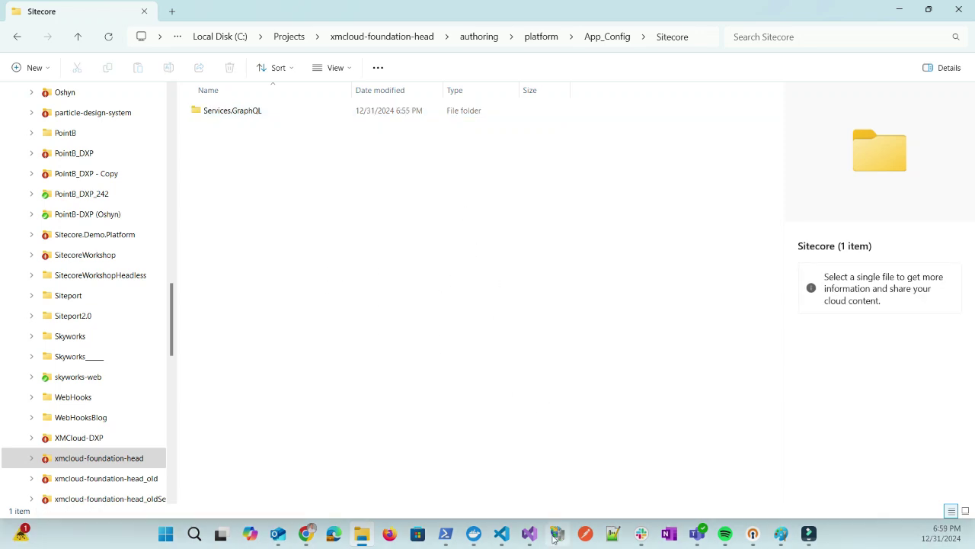
# Step: Switch to Visual Studio and add a folder named Sitecore under App_Config in the Platform project
pyautogui.moveTo(530, 536)
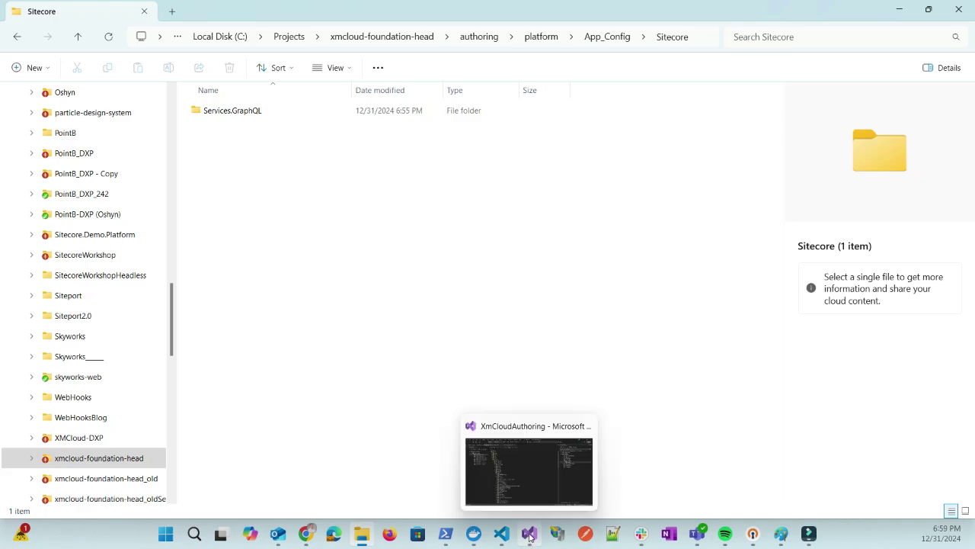
pyautogui.click(532, 487)
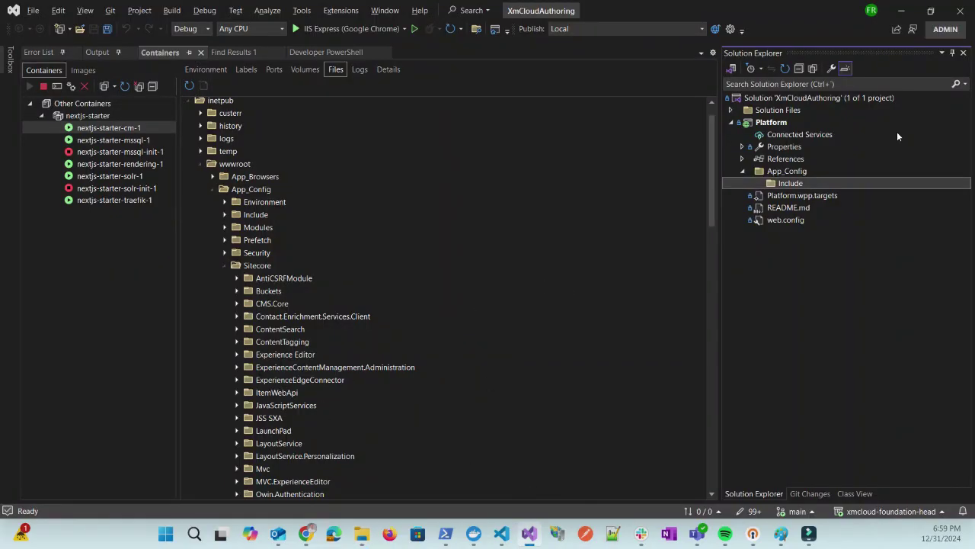
pyautogui.rightClick(791, 173)
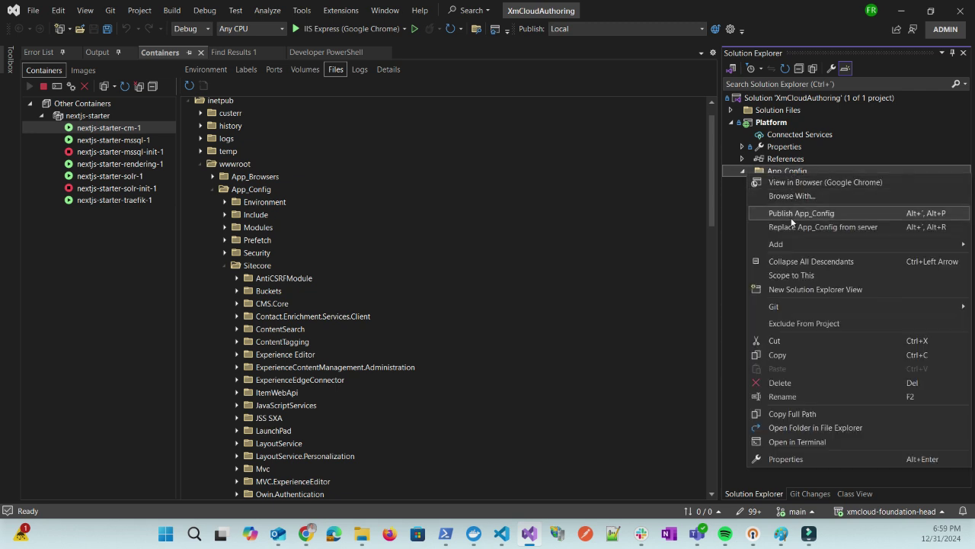
pyautogui.moveTo(785, 245)
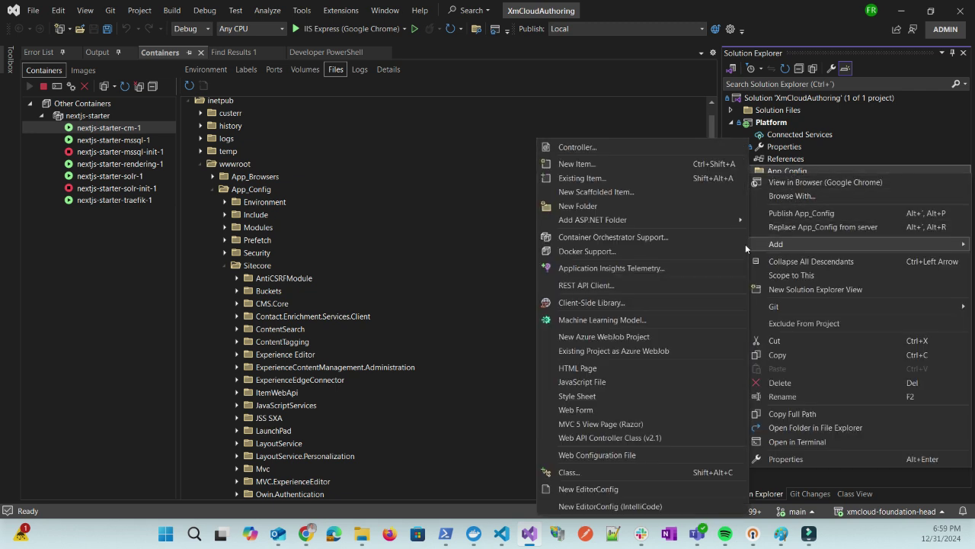
pyautogui.click(582, 206)
pyautogui.write('itecore')
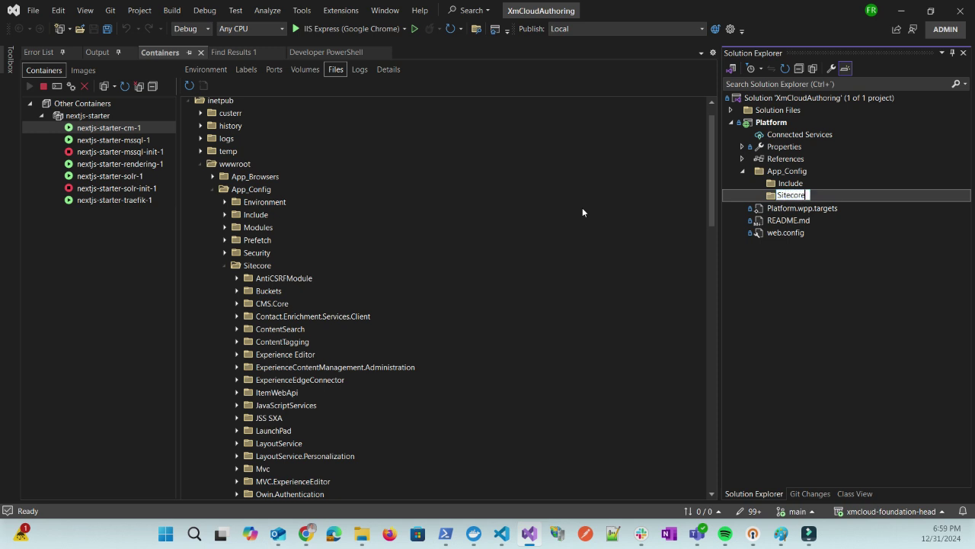
pyautogui.press('Return')
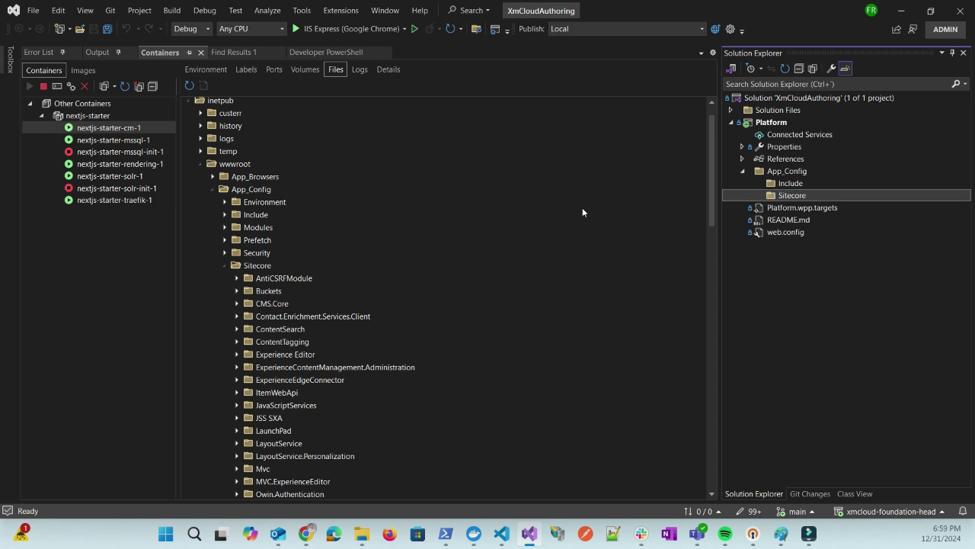
# Step: Add a folder named Services.GraphQL under the Platform project's App_Config\Sitecore folder
pyautogui.rightClick(802, 195)
pyautogui.moveTo(820, 269)
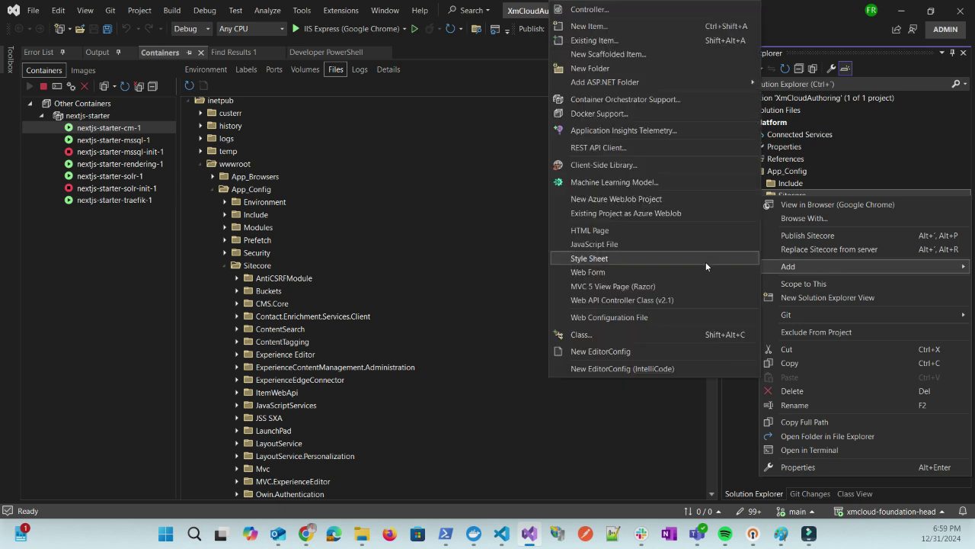
pyautogui.click(622, 70)
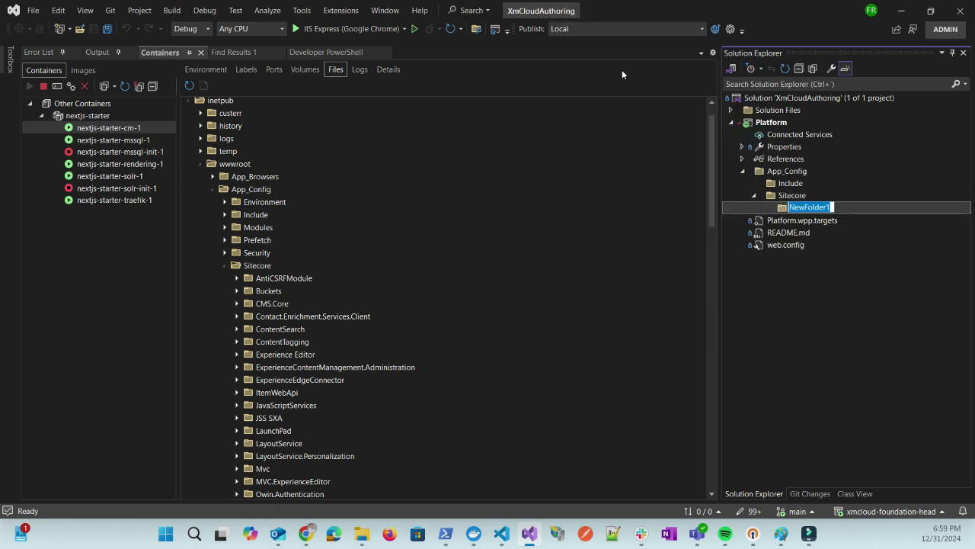
pyautogui.write('Services.GraphQL')
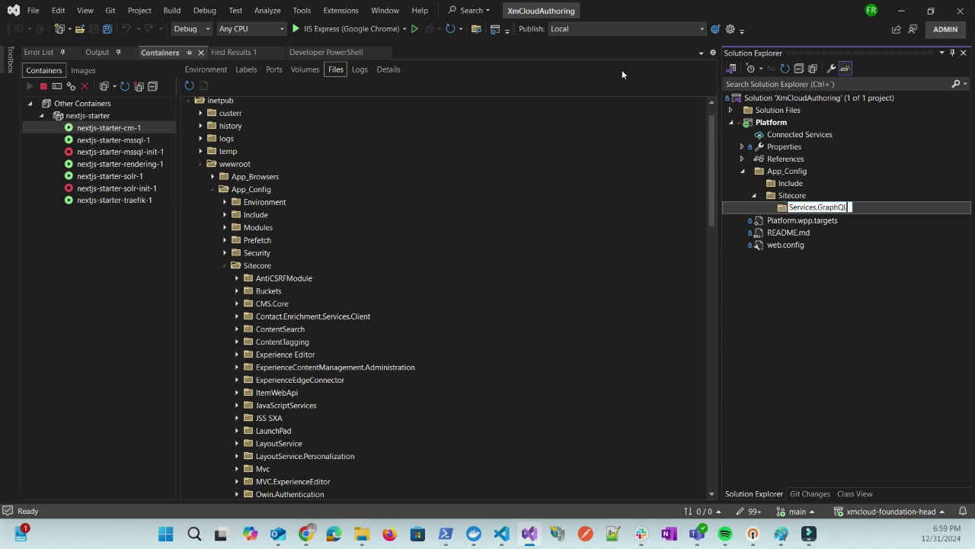
pyautogui.press('Return')
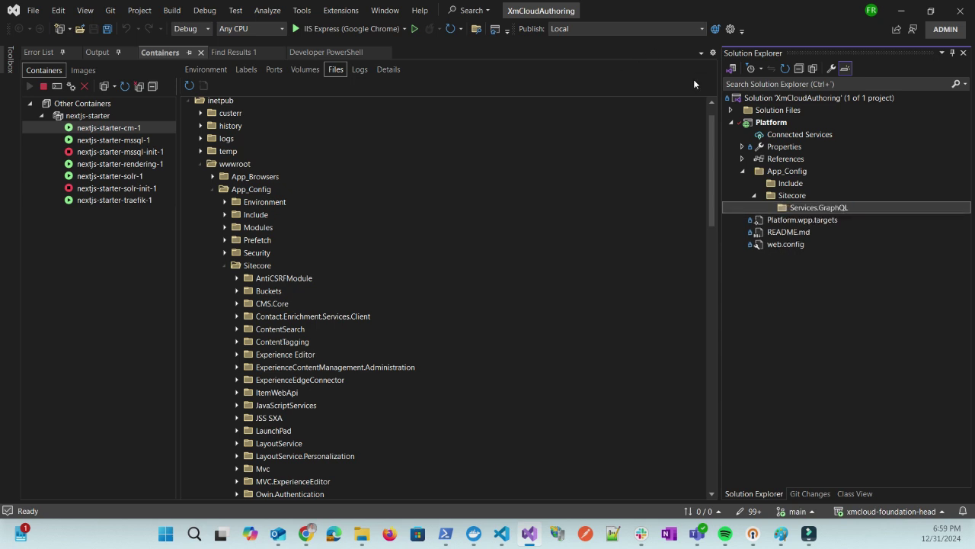
# Step: Add a web configuration file named Sitecore.Services.GraphQL.EdgeContent.config to the project's Services.GraphQL folder
pyautogui.rightClick(825, 210)
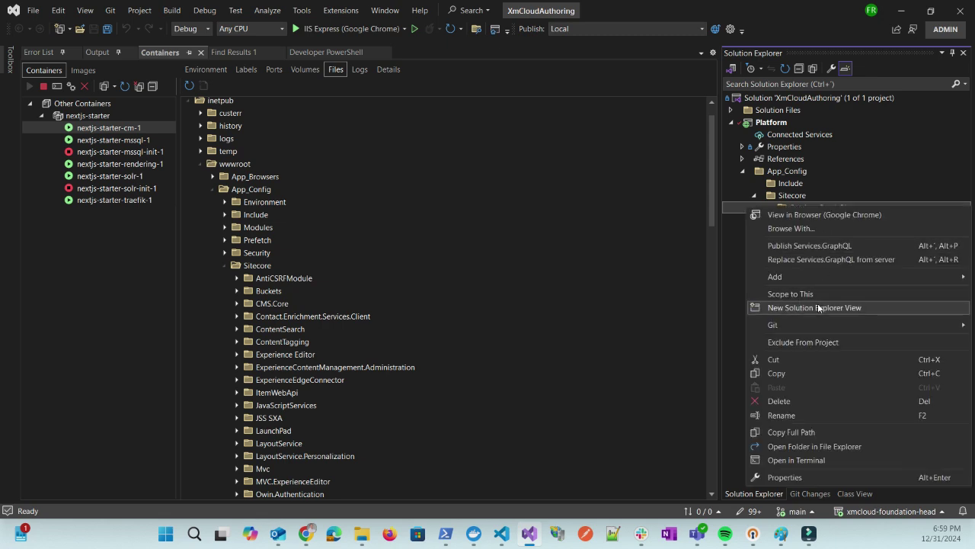
pyautogui.moveTo(821, 275)
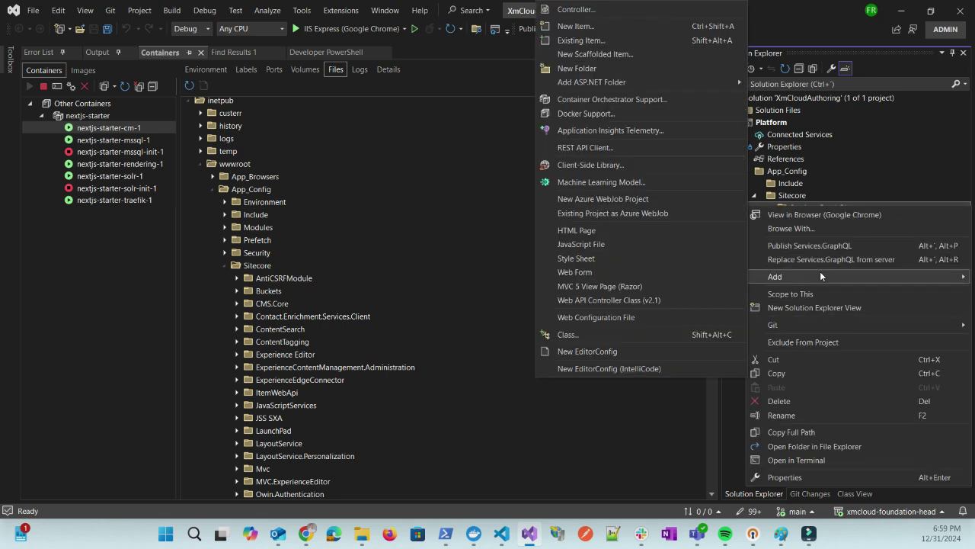
pyautogui.click(620, 317)
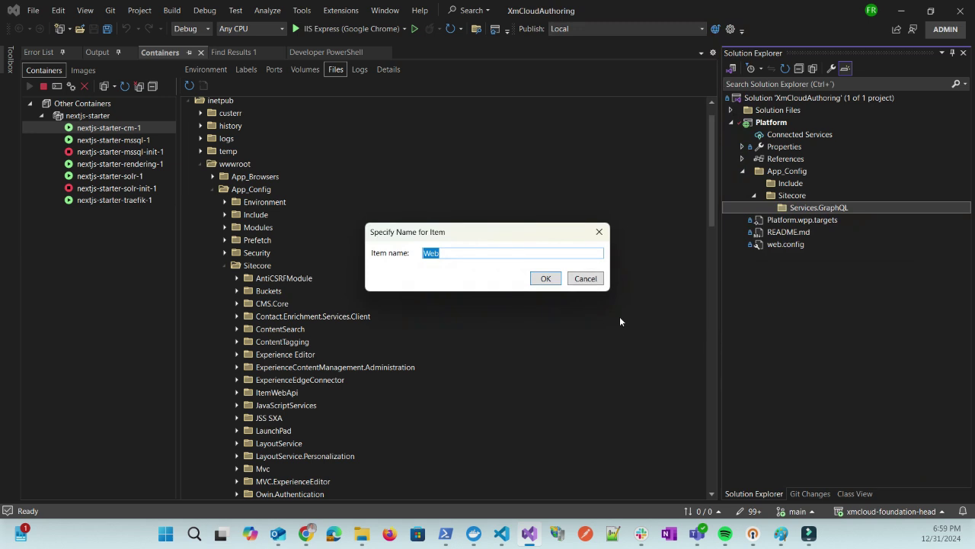
pyautogui.write('Sitecore.Services.GraphQL.EdgeContent.config')
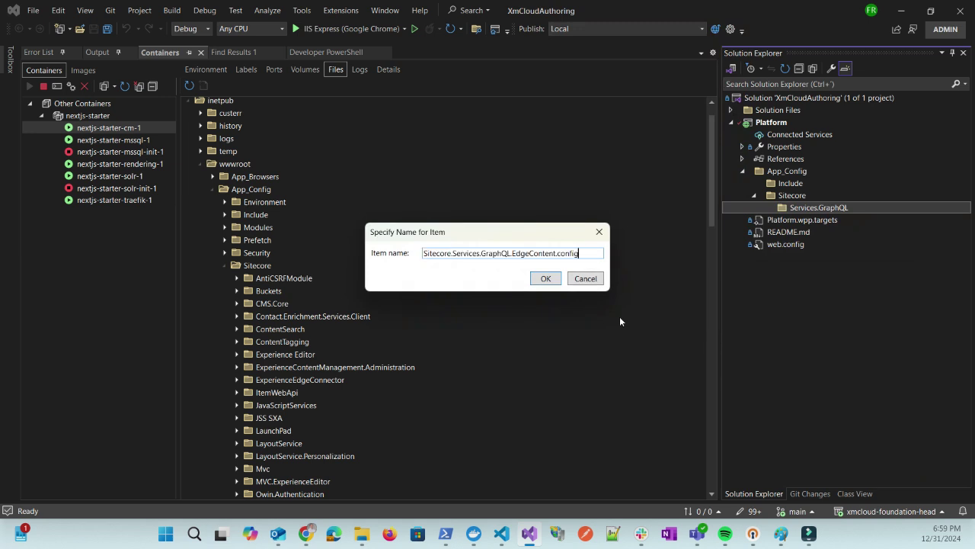
pyautogui.click(541, 280)
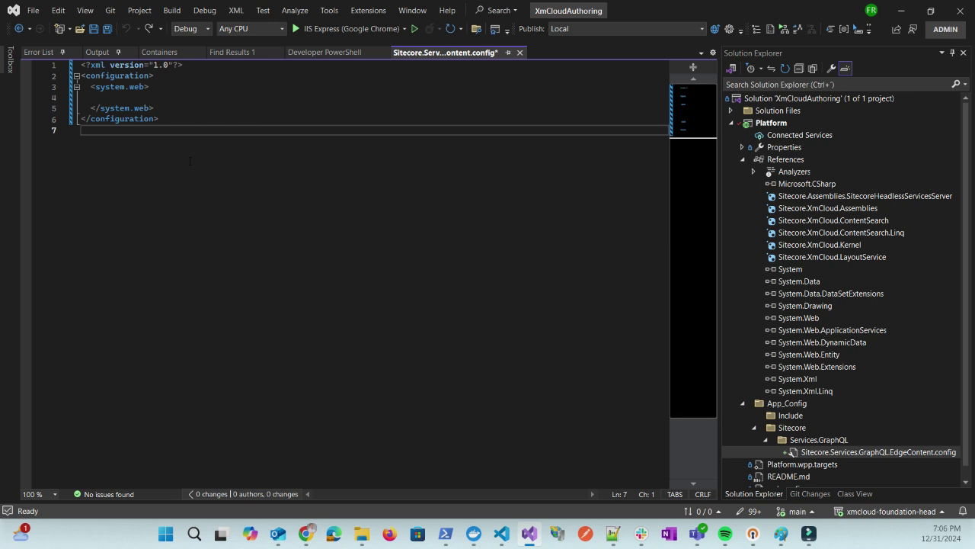
# Step: Replace the new config file's default XML with a Sitecore patch configuration containing patch and role namespaces and an empty settings element
pyautogui.moveTo(183, 125); pyautogui.dragTo(43, 68)
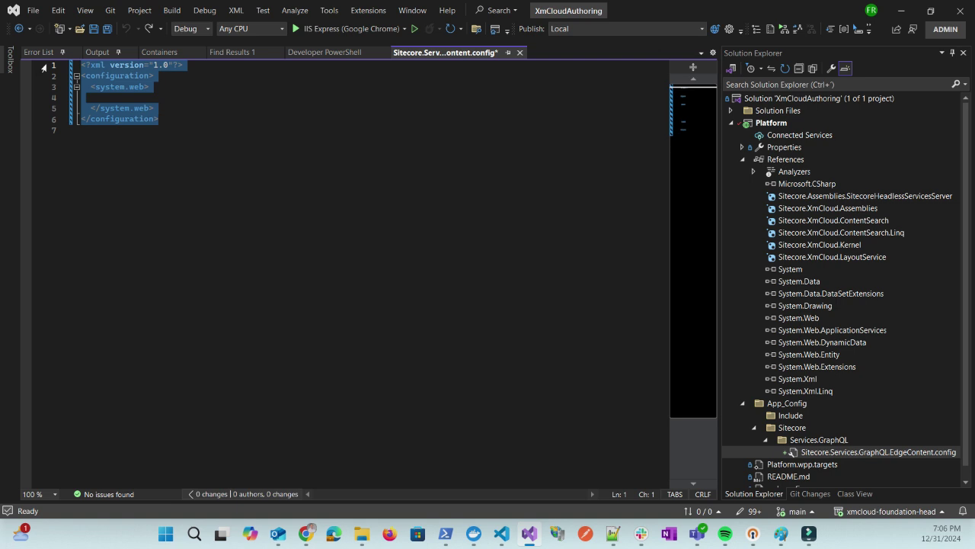
pyautogui.write('<?xml version="1.0" encoding="utf-8" ?> <configuration xmlns:patch="http://www.sitecore.net/xmlconfig/" xmlns:role="http://www.sitecore.net/xmlconfig/role/">     <sitecore>         <settings>          </settings>     </sitecore> </configuration>')
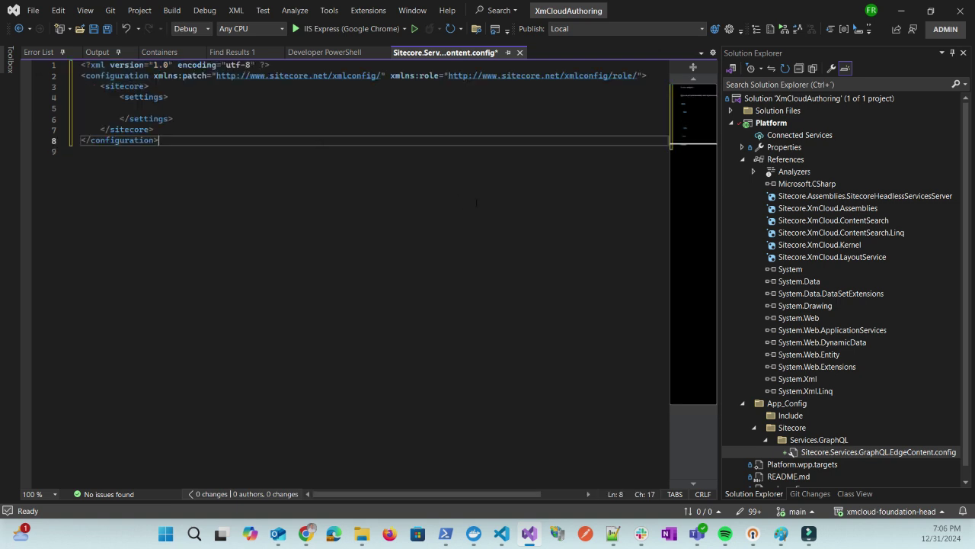
# Step: Copy the EnableItemLanguageFallback and EnableFieldLanguageFallback settings from the XM Cloud documentation in Chrome and return to Visual Studio
pyautogui.hotkey('alt', 'Tab')
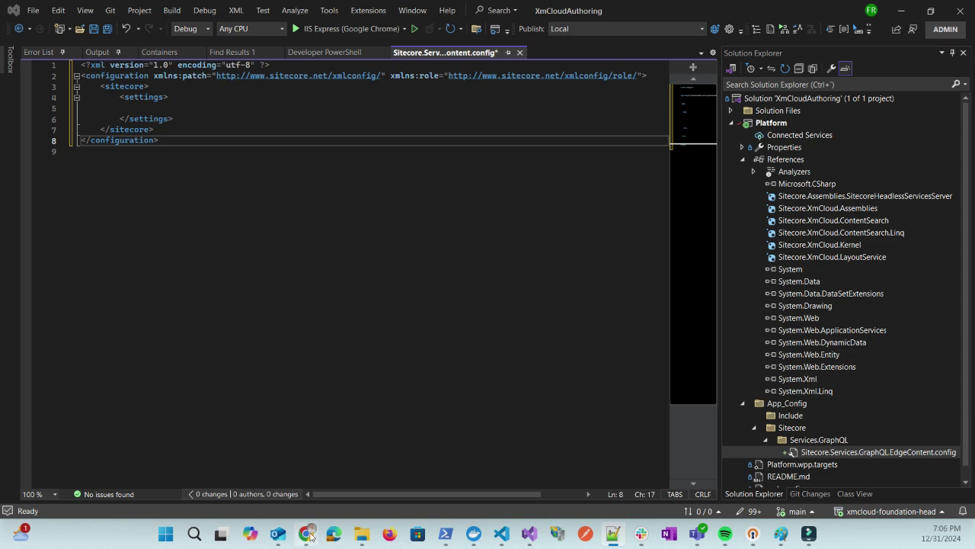
pyautogui.click(327, 457)
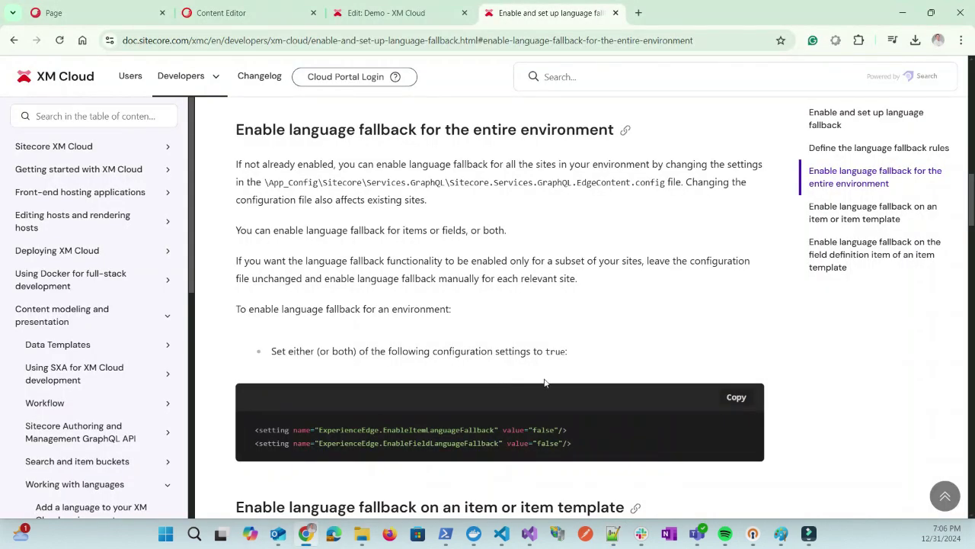
pyautogui.click(739, 400)
pyautogui.click(530, 537)
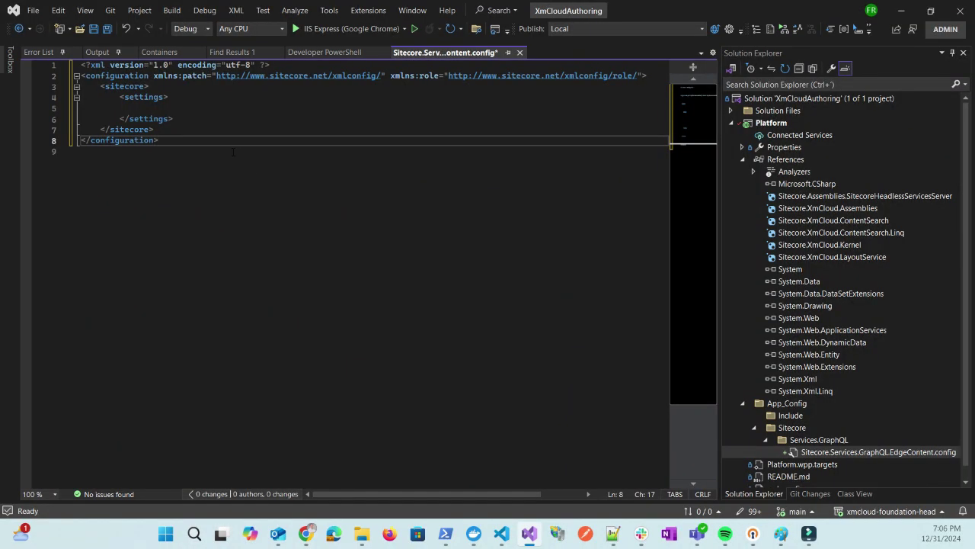
# Step: Paste the two ExperienceEdge language fallback settings inside the settings element and set EnableItemLanguageFallback to true
pyautogui.click(177, 108)
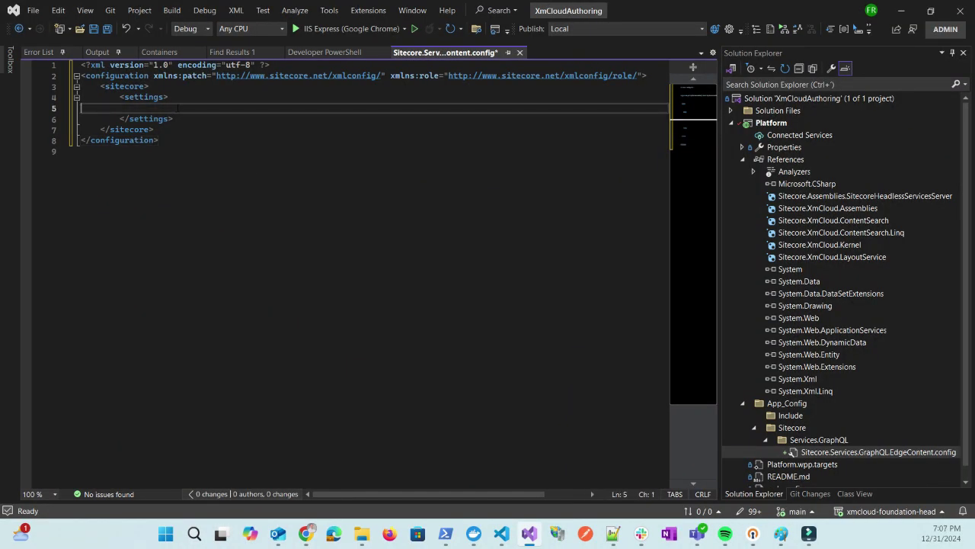
pyautogui.hotkey('ctrl', 'v')
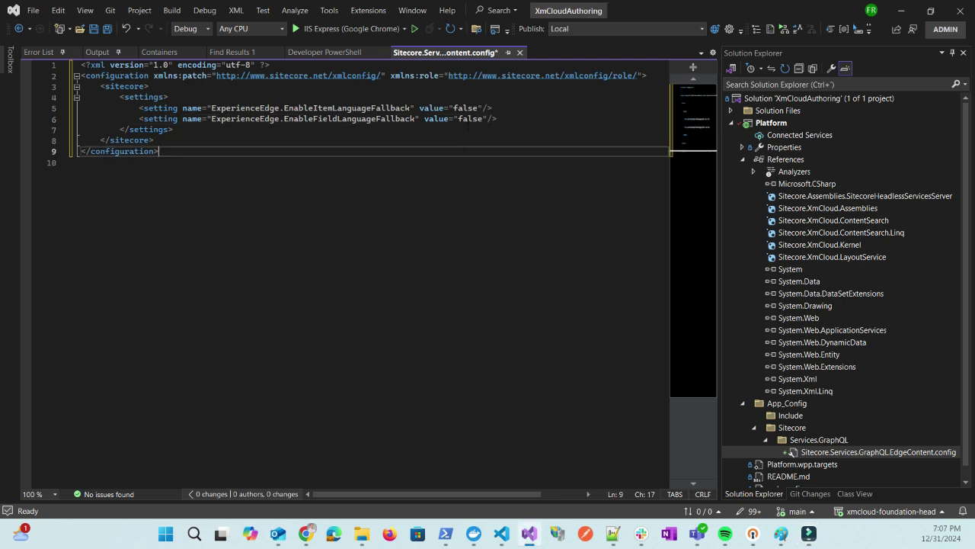
pyautogui.doubleClick(466, 109)
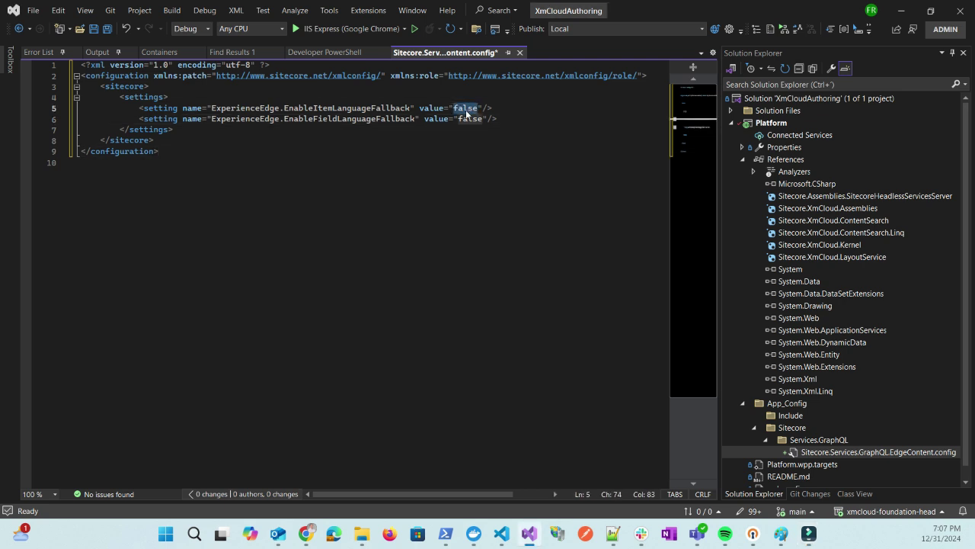
pyautogui.write('true')
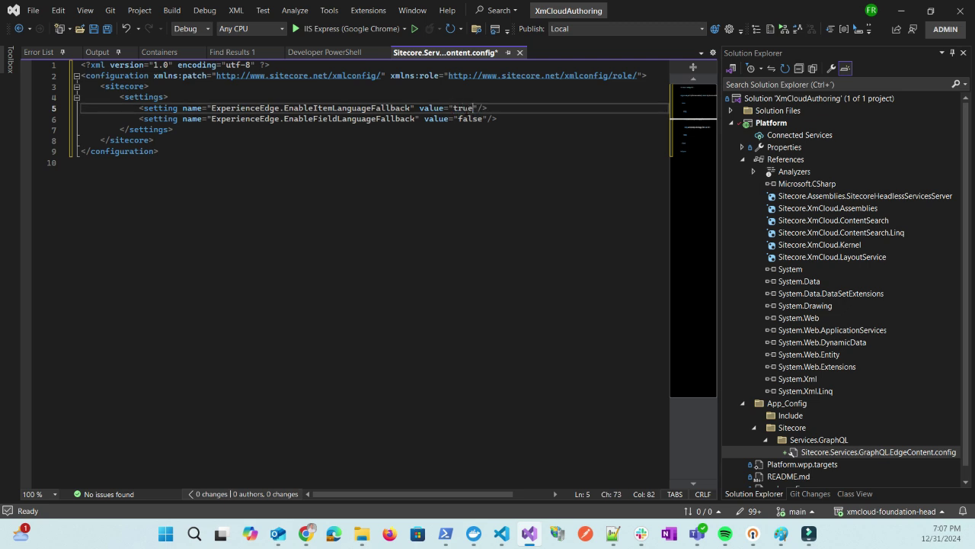
# Step: Set ExperienceEdge.EnableFieldLanguageFallback to true and save the EdgeContent config file
pyautogui.press('Down')
pyautogui.hotkey('shift', 'Left')
pyautogui.hotkey('shift', 'Left')
pyautogui.hotkey('shift', 'Left')
pyautogui.hotkey('shift', 'Left')
pyautogui.hotkey('shift', 'Left')
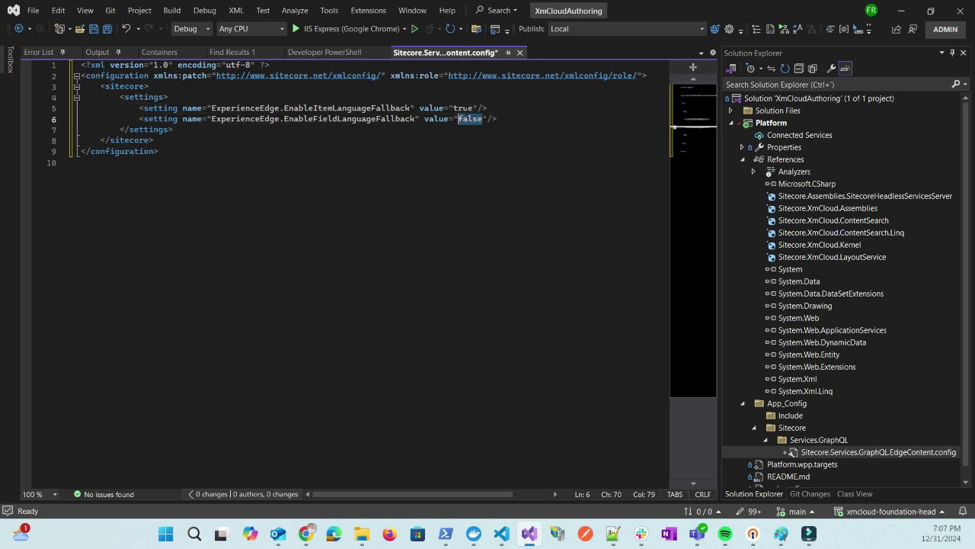
pyautogui.write('true')
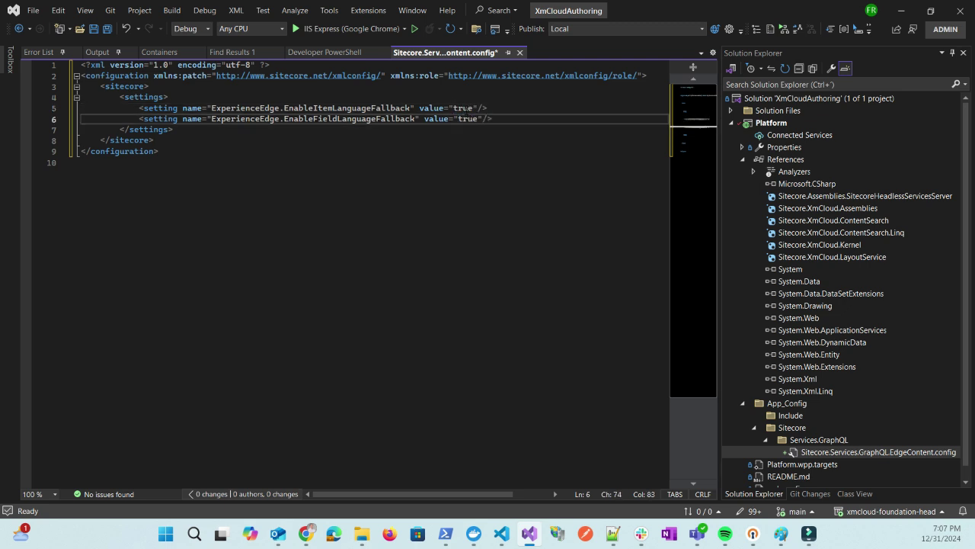
pyautogui.click(408, 235)
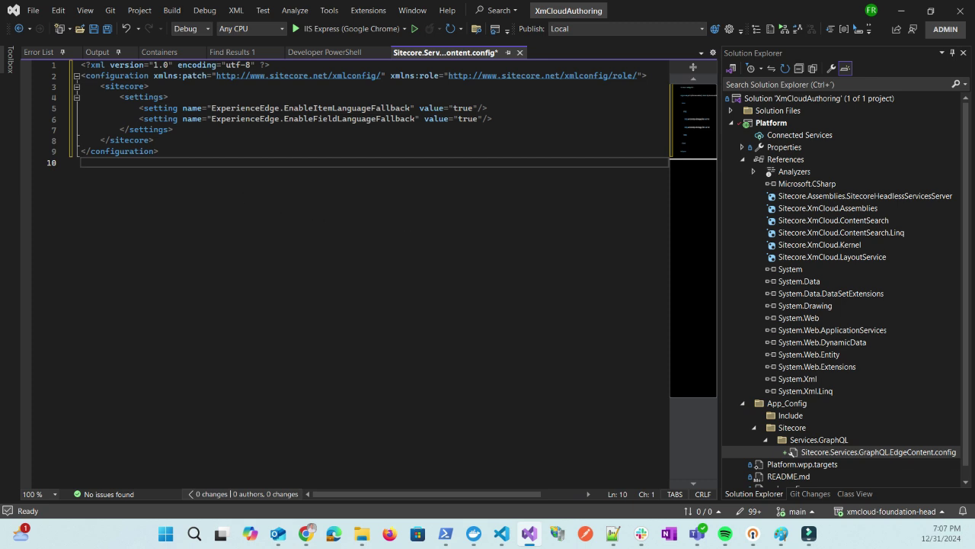
pyautogui.click(94, 28)
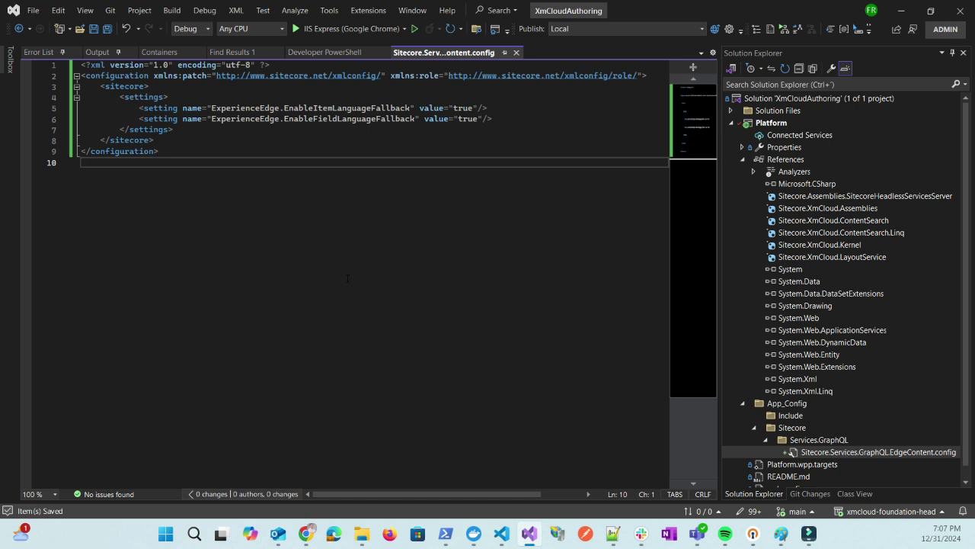
pyautogui.press('F9')
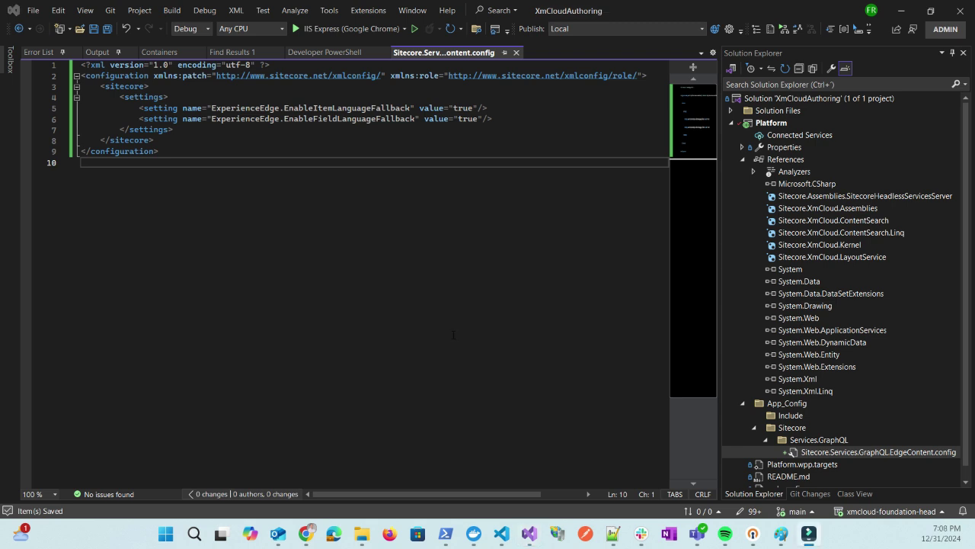
# Step: Switch to Chrome and open Sitecore's merged configuration with Show Config from the Control Panel's administration tools
pyautogui.click(309, 537)
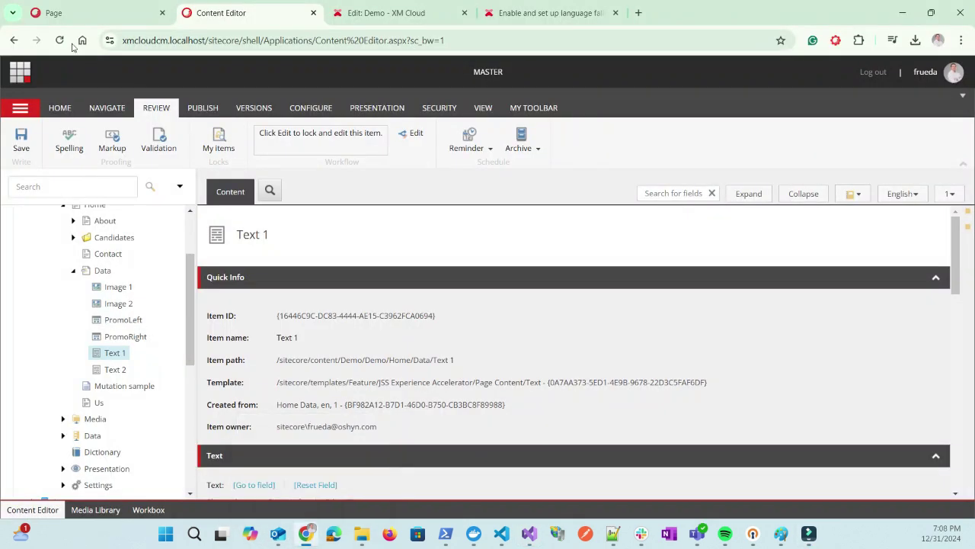
pyautogui.click(24, 77)
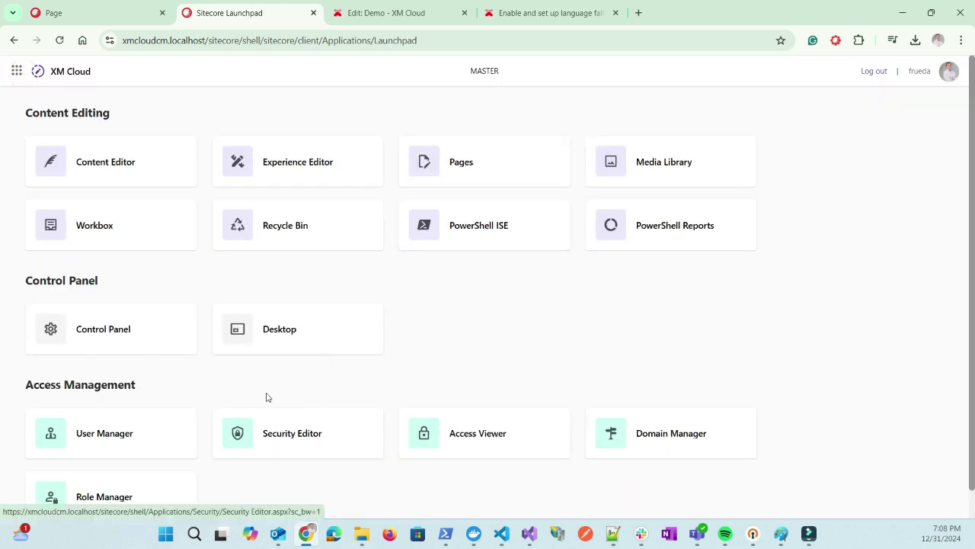
pyautogui.click(107, 329)
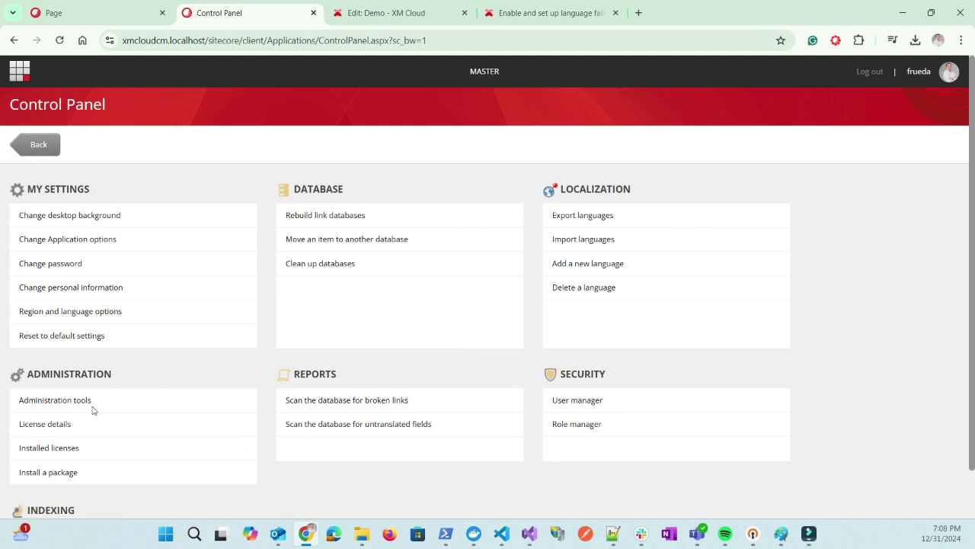
pyautogui.click(80, 401)
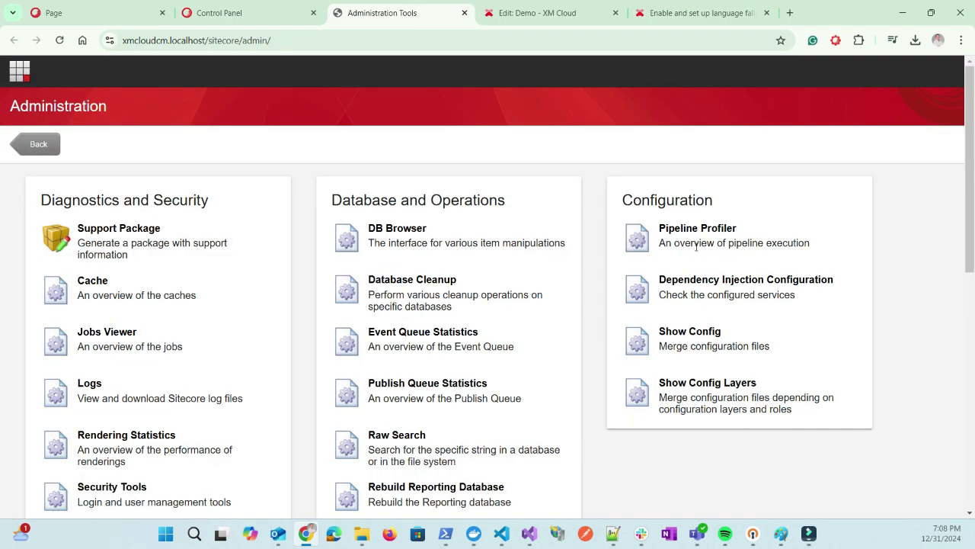
pyautogui.click(695, 331)
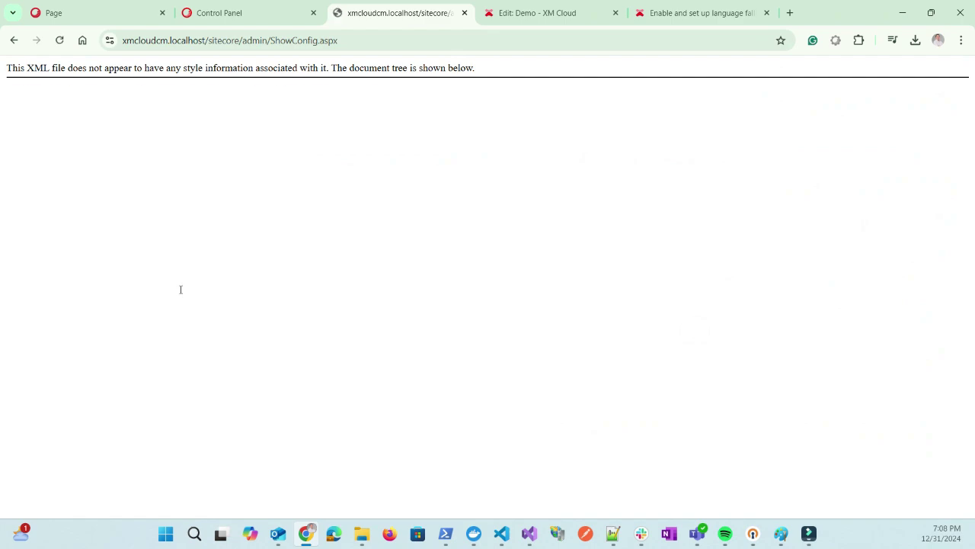
pyautogui.click(648, 156)
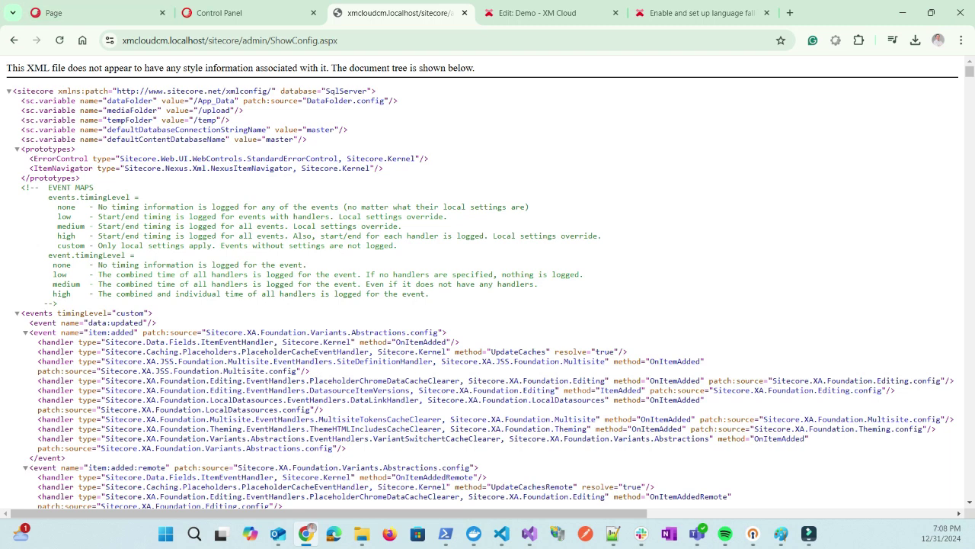
# Step: Search the merged configuration for ExperienceEdge.EnableItemLanguageFallback and check the values of the item and field fallback settings
pyautogui.click(602, 195)
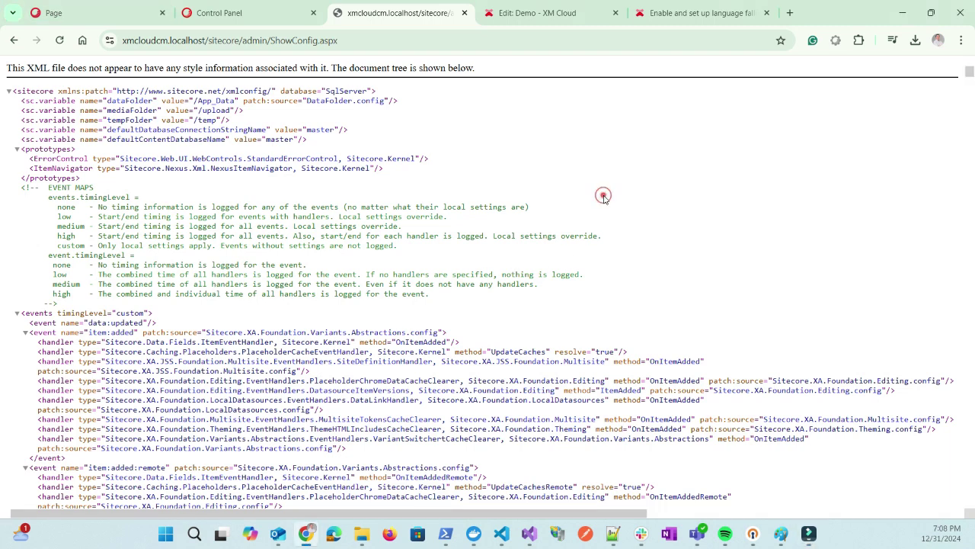
pyautogui.hotkey('ctrl', 'f')
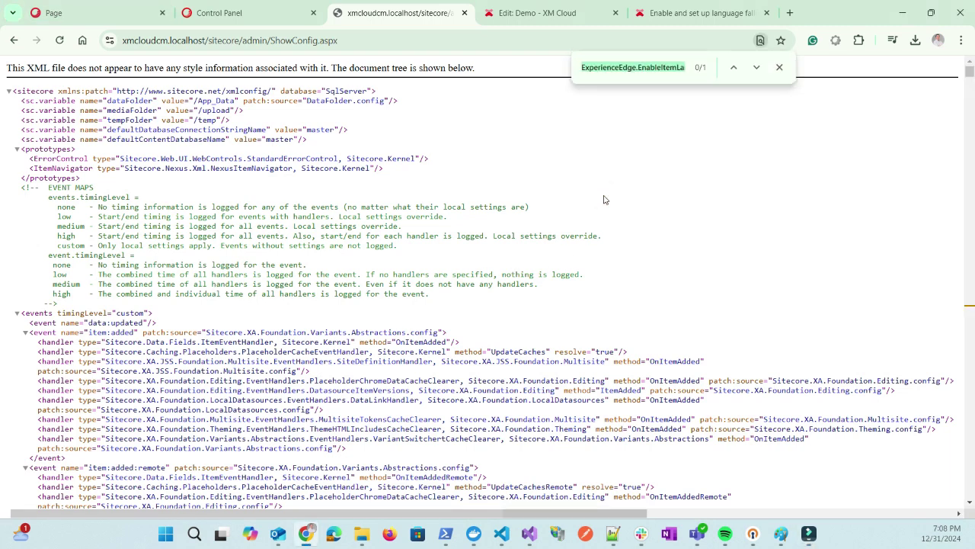
pyautogui.hotkey('ctrl', 'v')
pyautogui.press('Return')
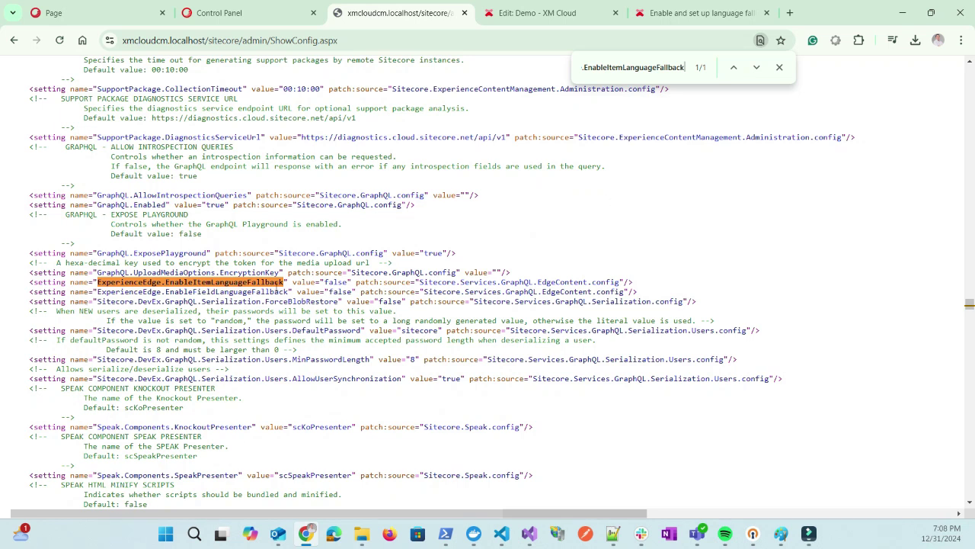
pyautogui.doubleClick(327, 283)
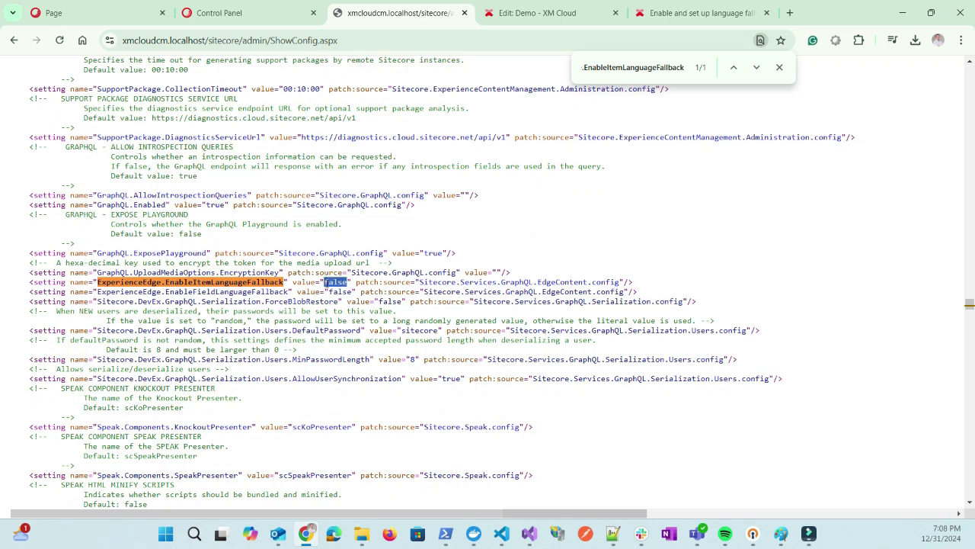
pyautogui.doubleClick(333, 292)
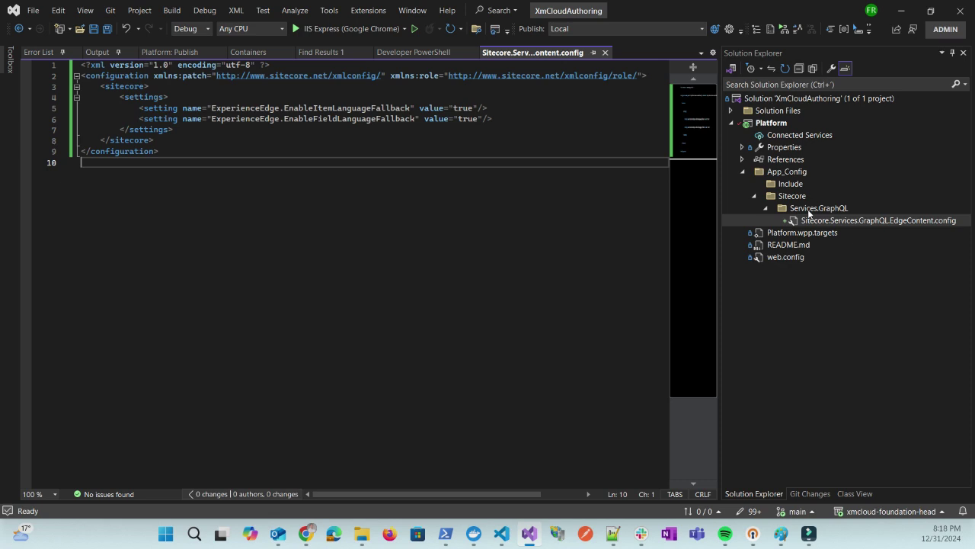
# Step: In Visual Studio, rename the Services.GraphQL folder under App_Config\Sitecore as z.Services.GraphQL
pyautogui.click(810, 210)
pyautogui.click(814, 210)
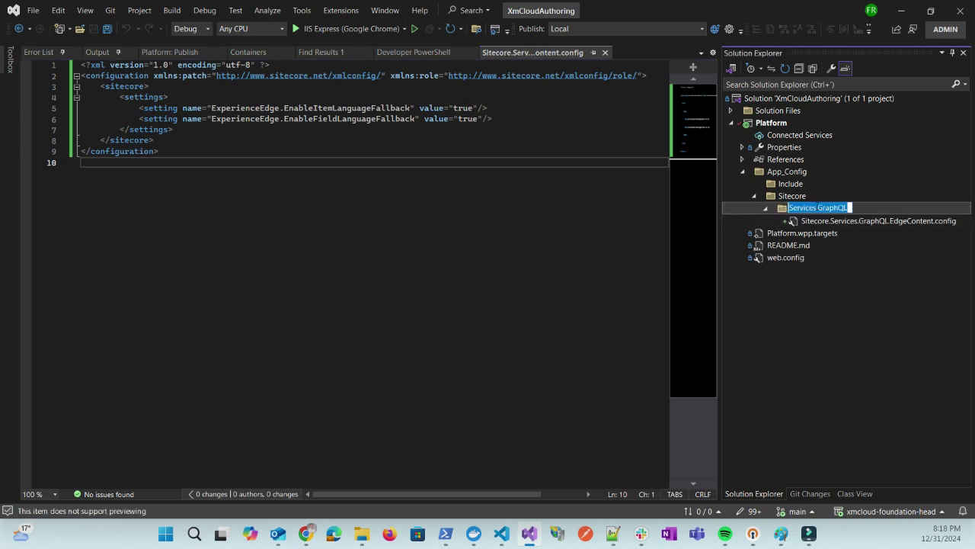
pyautogui.press('Home')
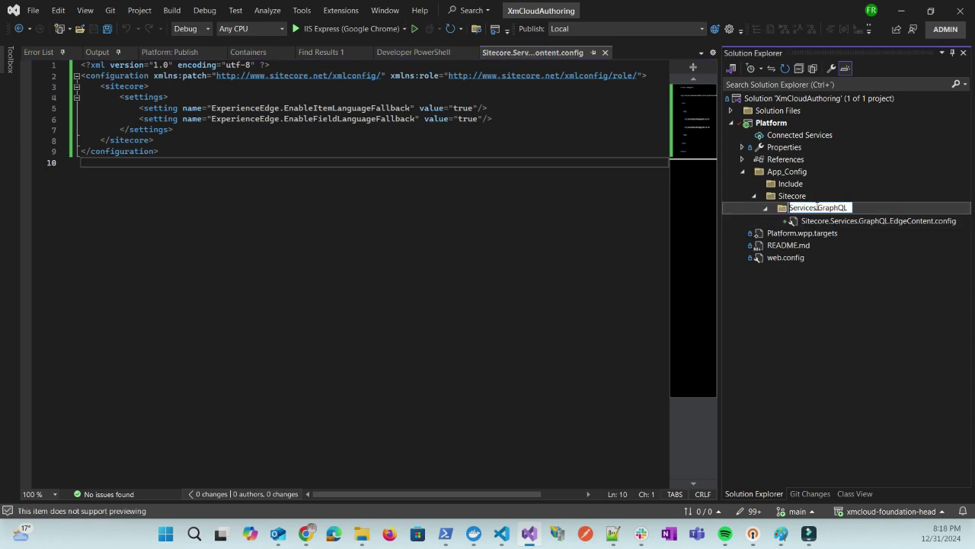
pyautogui.write('z.')
pyautogui.press('Return')
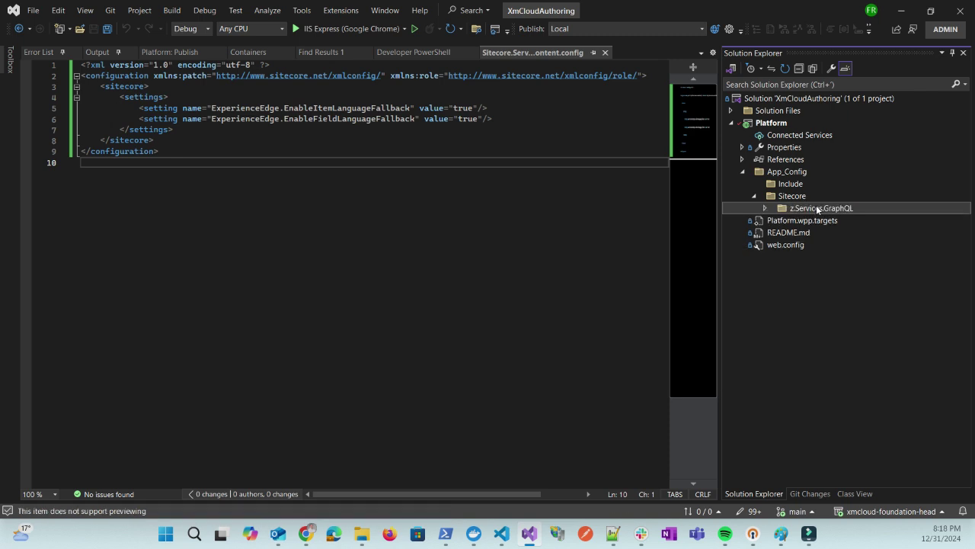
# Step: Rename the config file inside the z.Services.GraphQL folder as z.Sitecore.Services.GraphQL.EdgeContent.config
pyautogui.click(766, 208)
pyautogui.click(813, 220)
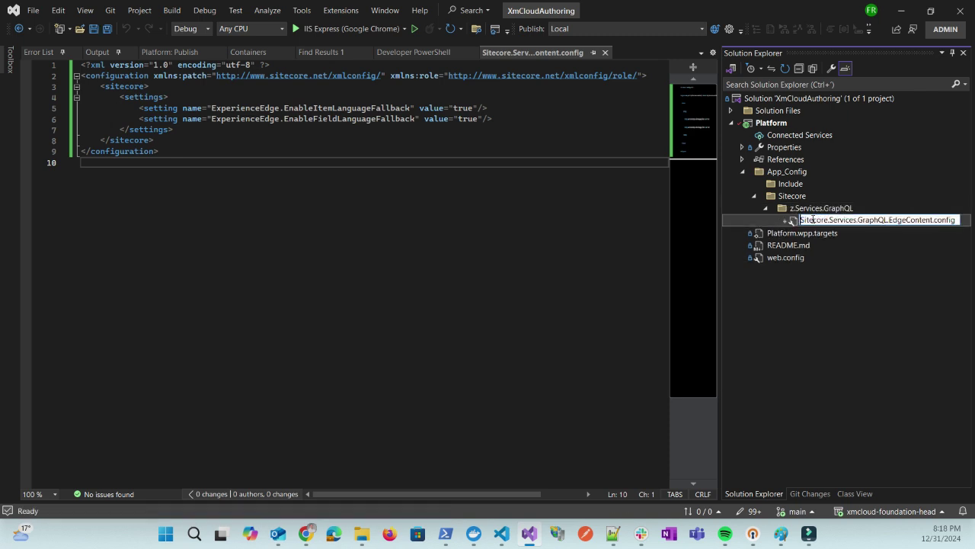
pyautogui.press('Home')
pyautogui.write('z.')
pyautogui.press('Return')
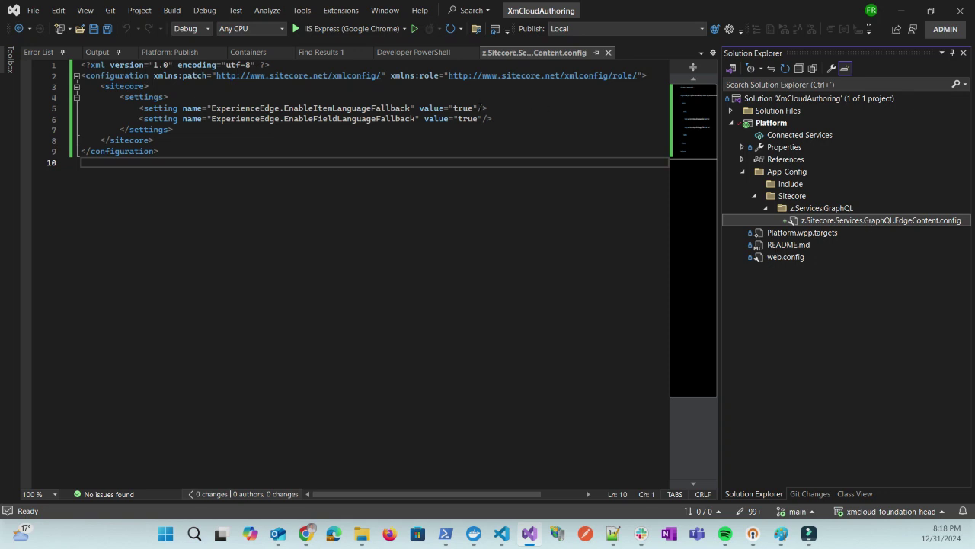
pyautogui.click(465, 119)
pyautogui.click(470, 108)
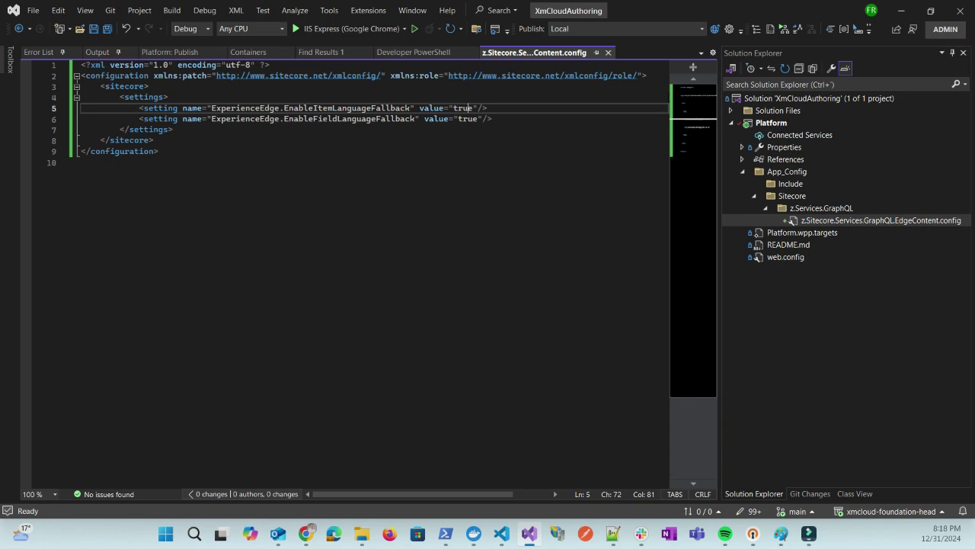
# Step: Set the Local publish profile's target location to C:\projects\xmcloud-foundation-head\local-containers\docker\deploy\platform and save the profile
pyautogui.click(176, 52)
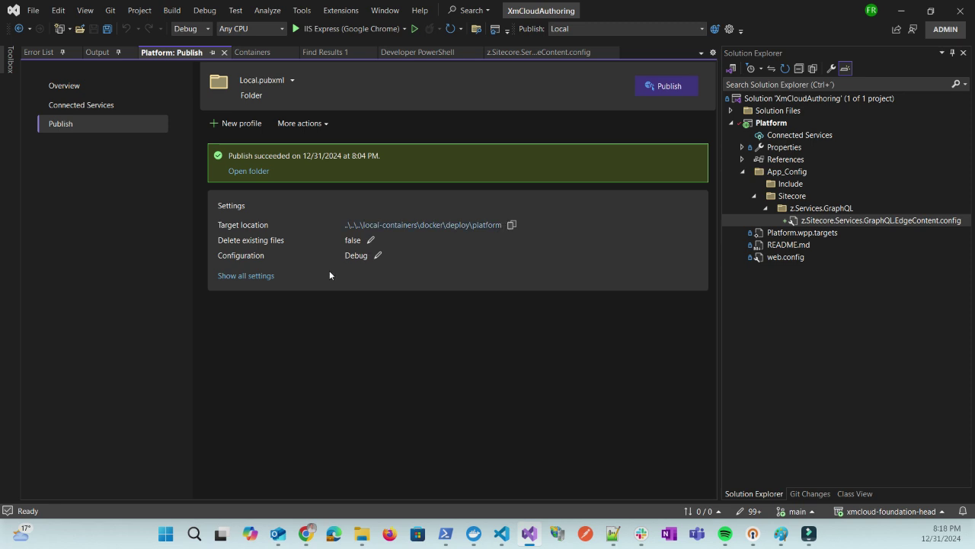
pyautogui.click(256, 276)
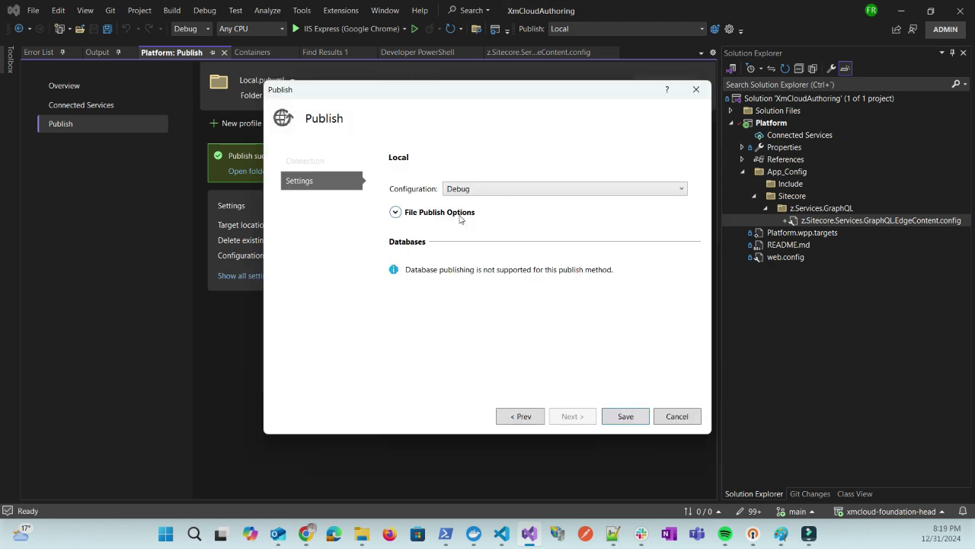
pyautogui.click(309, 160)
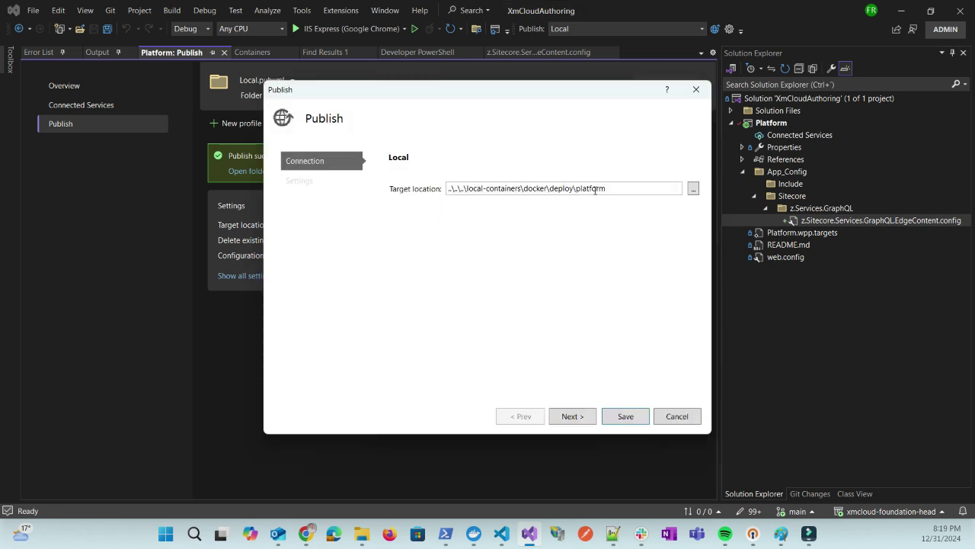
pyautogui.hotkey('ctrl', 'a')
pyautogui.hotkey('ctrl', 'v')
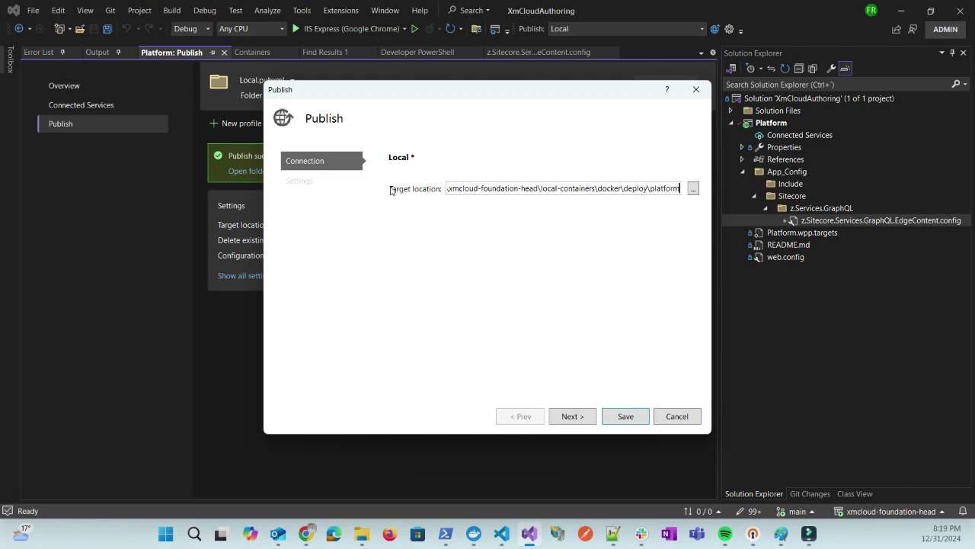
pyautogui.press('Home')
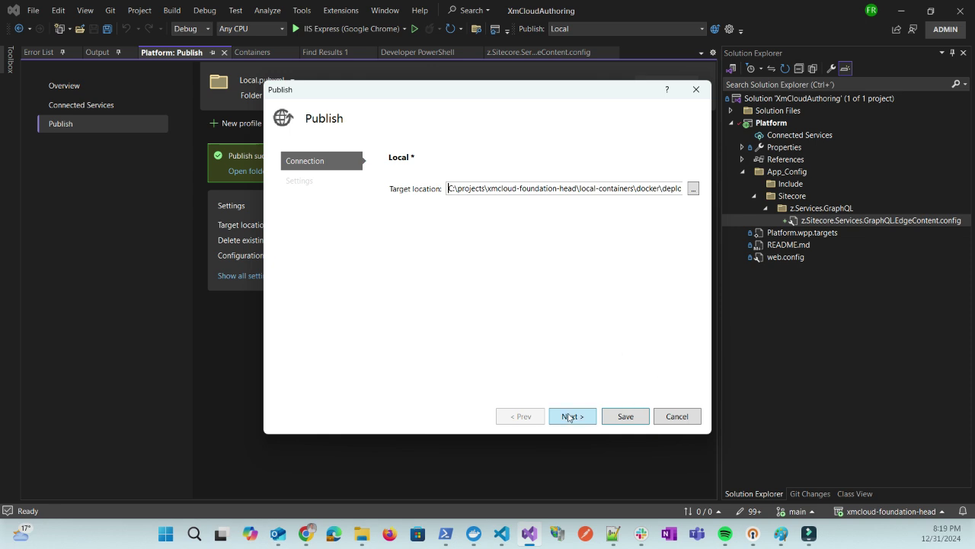
pyautogui.click(616, 415)
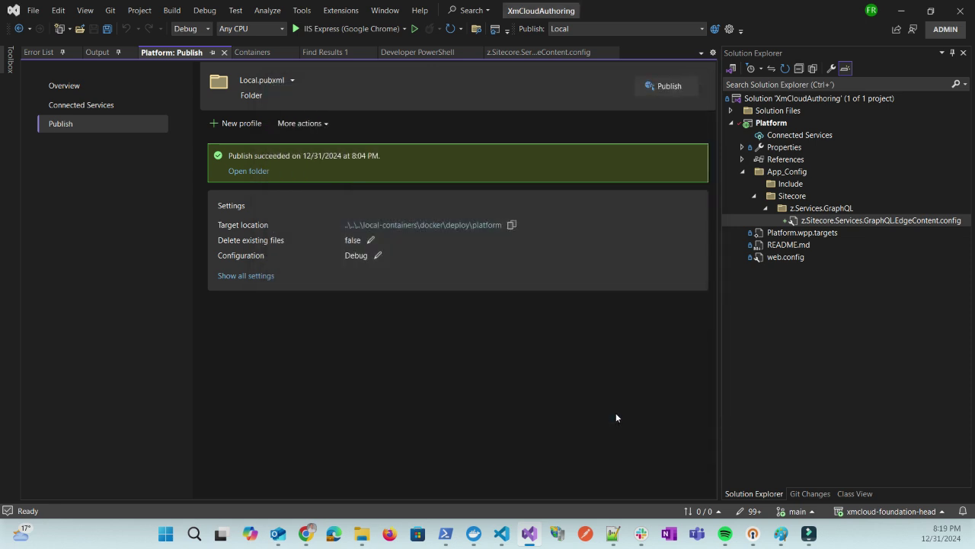
# Step: Publish the Platform project with the Local profile and open the deployed App_Config\Sitecore folder in File Explorer
pyautogui.click(764, 125)
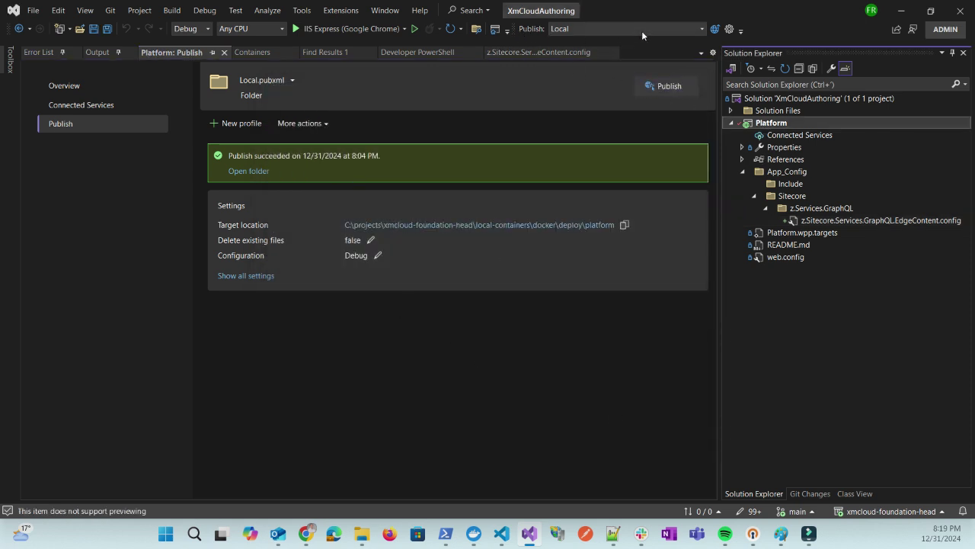
pyautogui.click(717, 29)
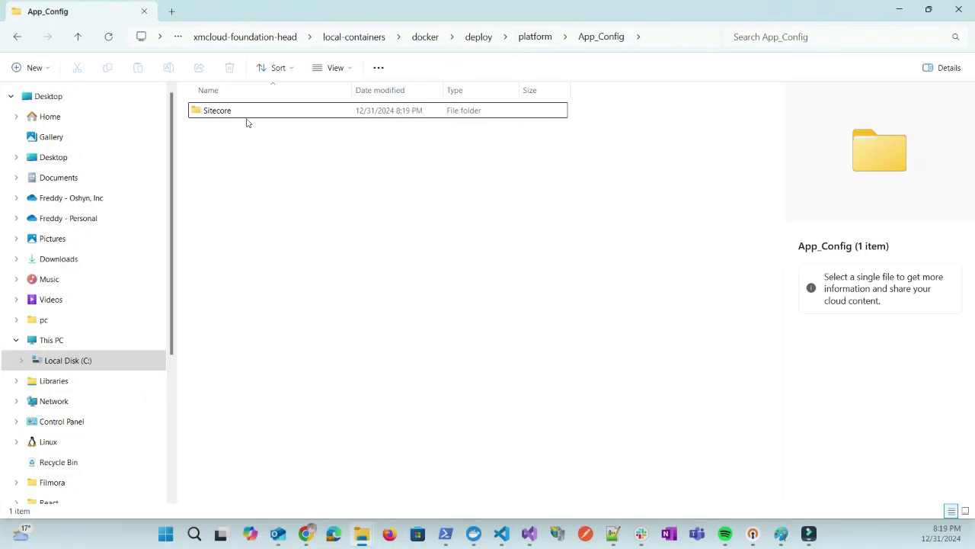
pyautogui.doubleClick(224, 120)
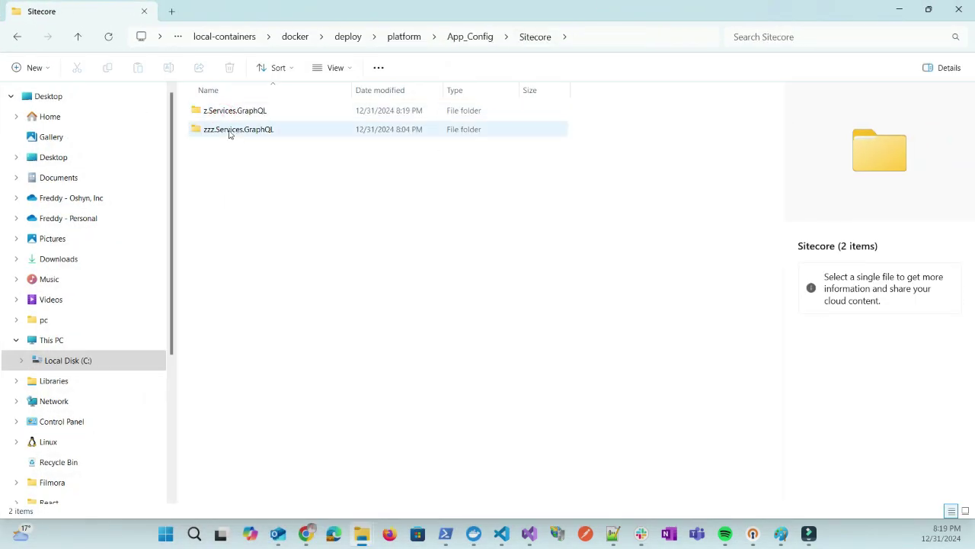
# Step: Inspect the contents of the deployed zzz.Services.GraphQL and z.Services.GraphQL folders, and minimize File Explorer
pyautogui.doubleClick(230, 133)
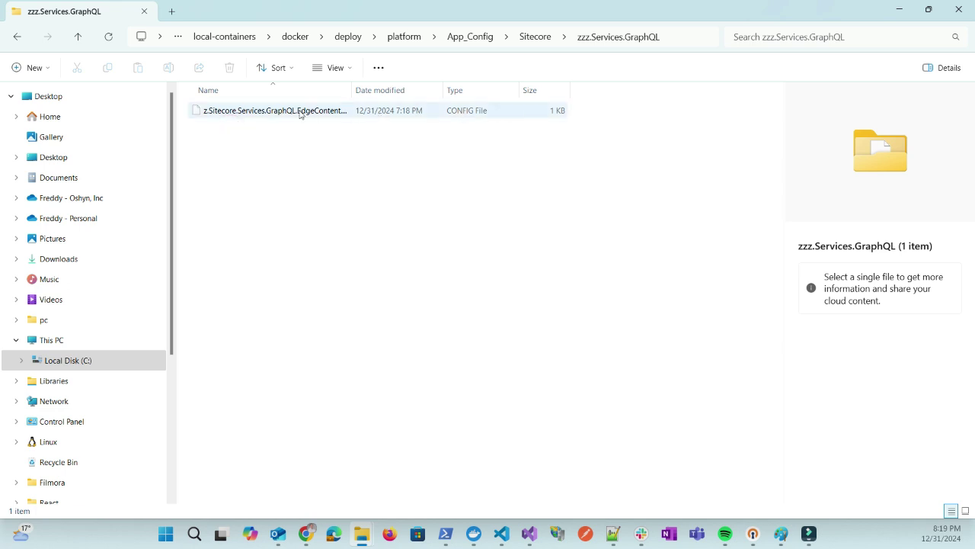
pyautogui.click(538, 38)
pyautogui.doubleClick(271, 106)
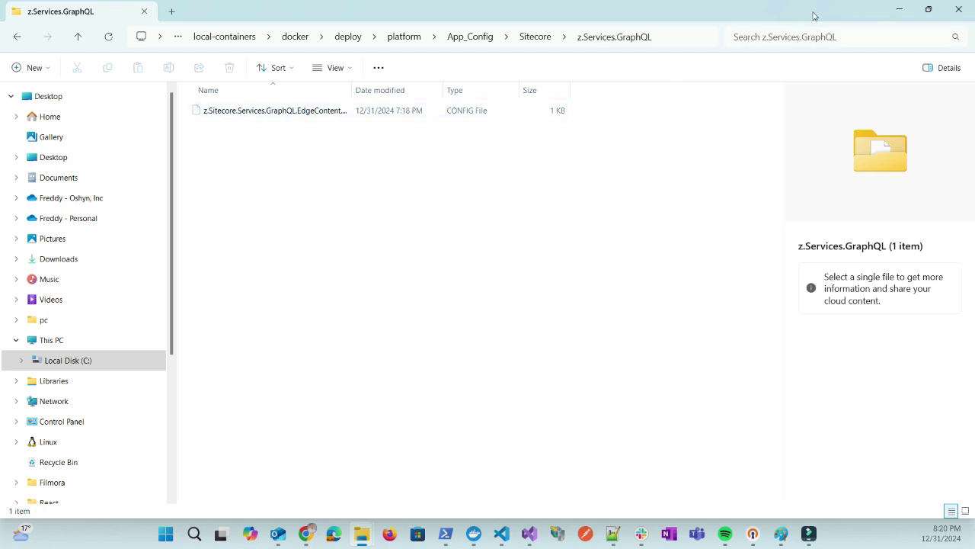
pyautogui.click(899, 9)
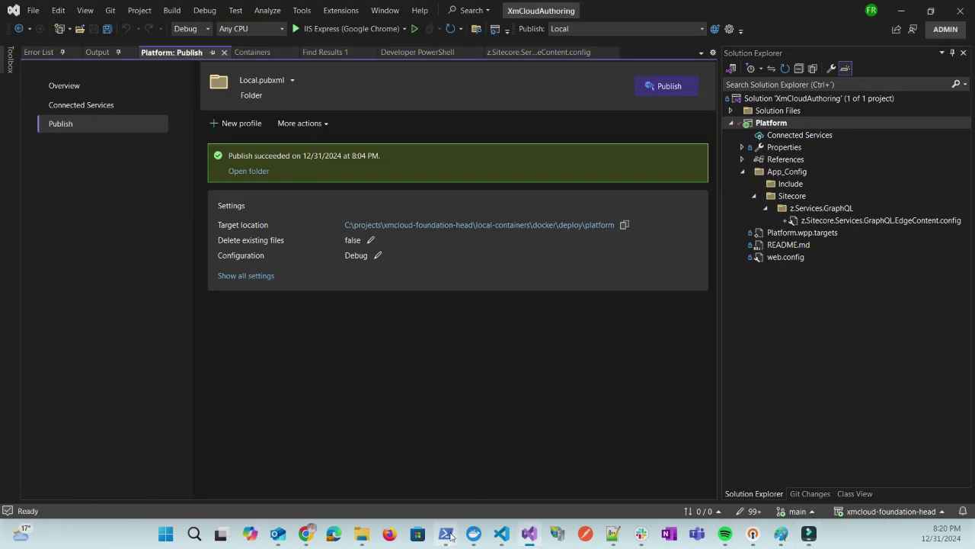
# Step: Switch to the administrator PowerShell window and restart the local containers by running .\down.ps1 and .\up.ps1
pyautogui.moveTo(446, 533)
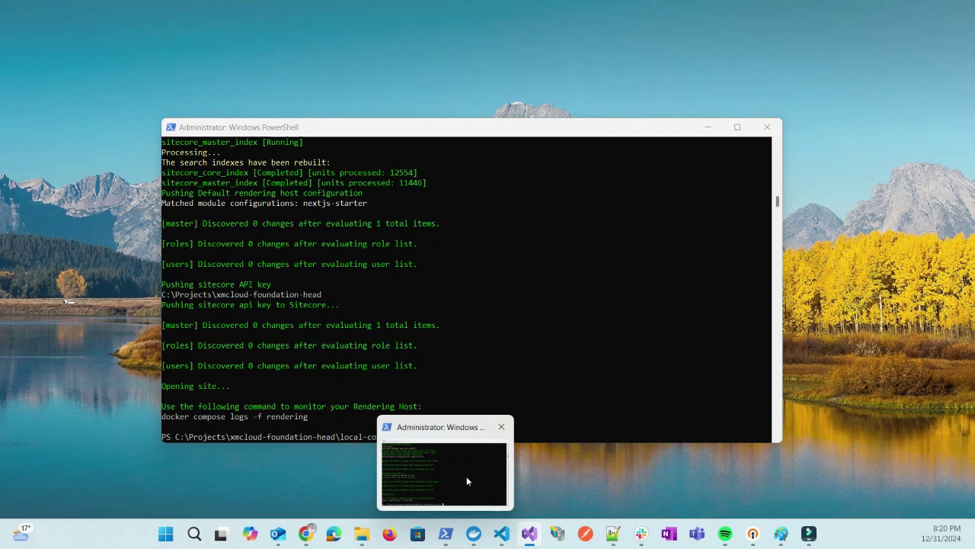
pyautogui.click(467, 480)
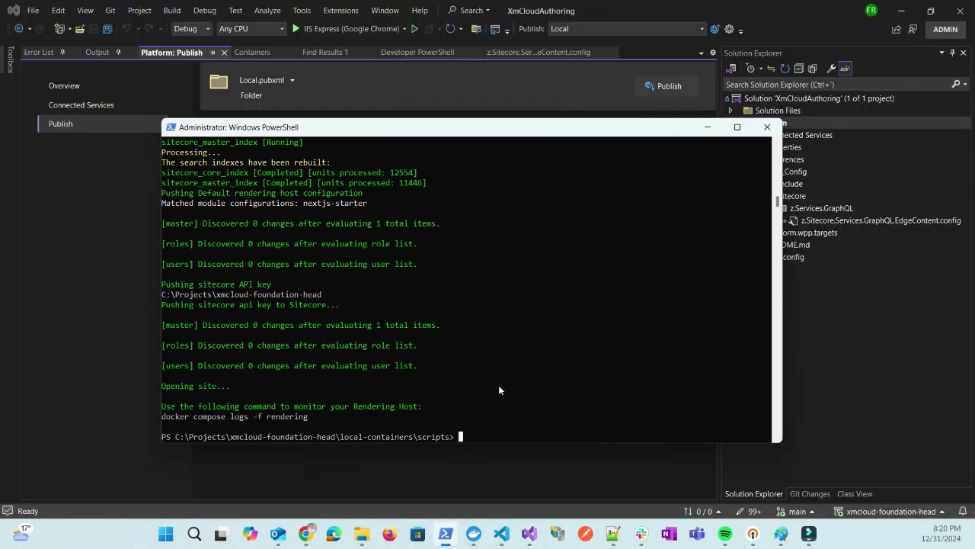
pyautogui.click(497, 385)
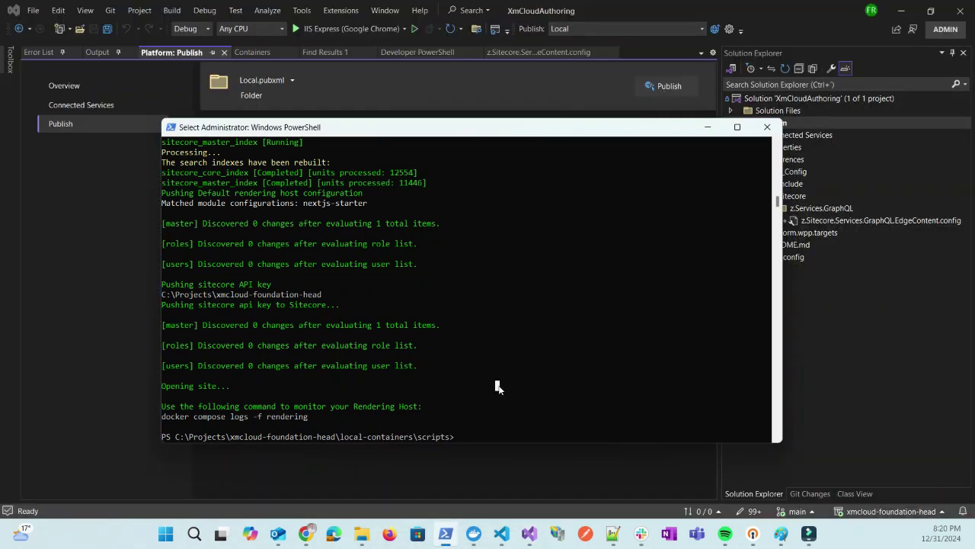
pyautogui.write('.\\down.ps1')
pyautogui.press('Return')
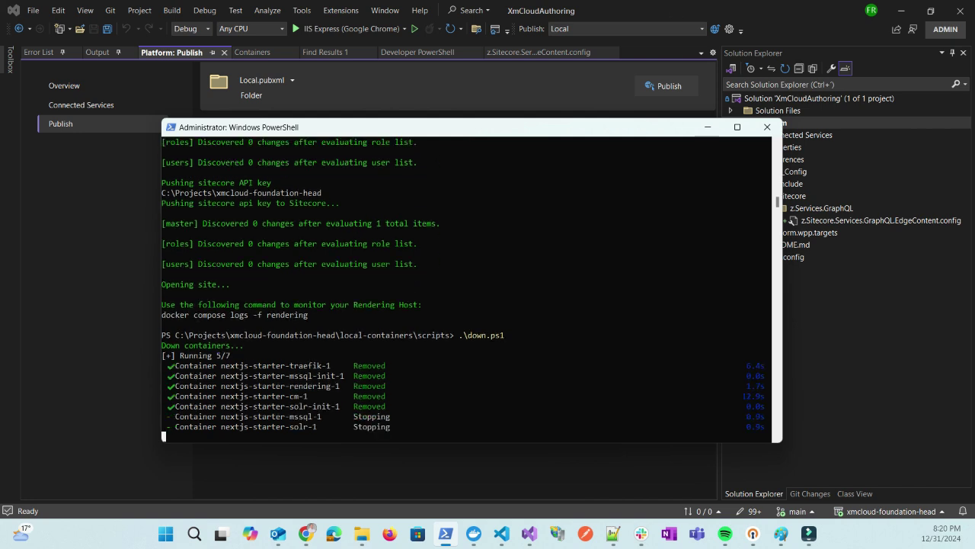
pyautogui.click(504, 414)
pyautogui.write('.\\up.ps1')
pyautogui.press('Return')
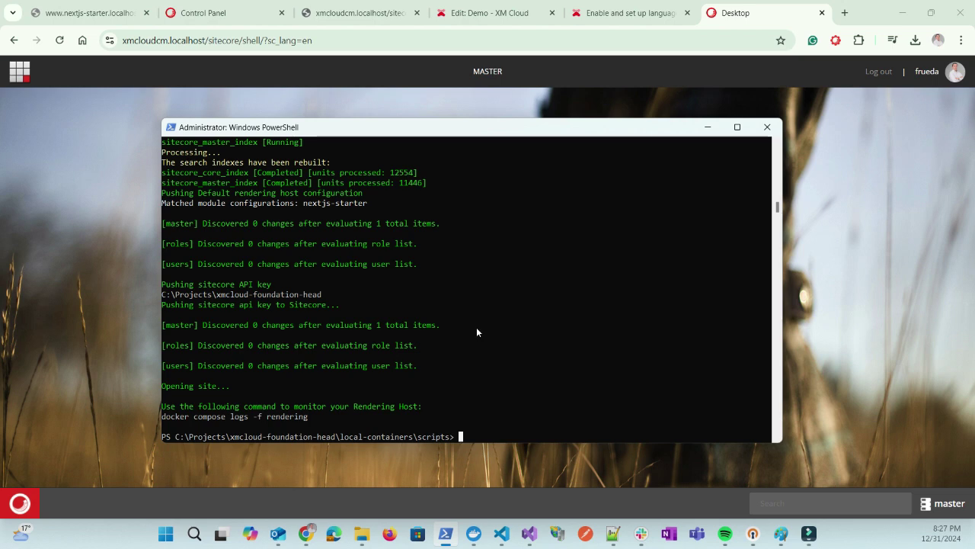
# Step: Switch to Chrome and reload the ShowConfig.aspx page and the nextjs-starter.localhost site
pyautogui.click(761, 23)
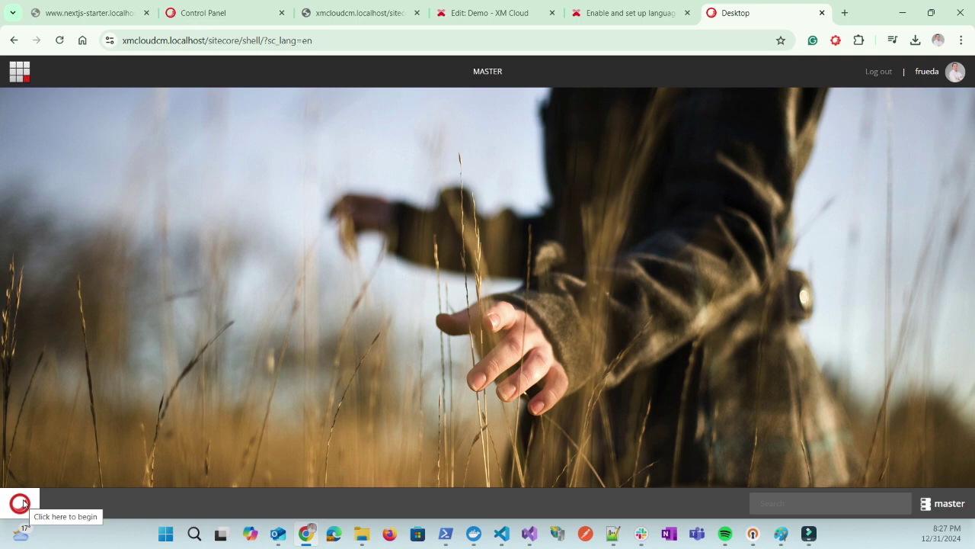
pyautogui.click(365, 14)
pyautogui.doubleClick(336, 282)
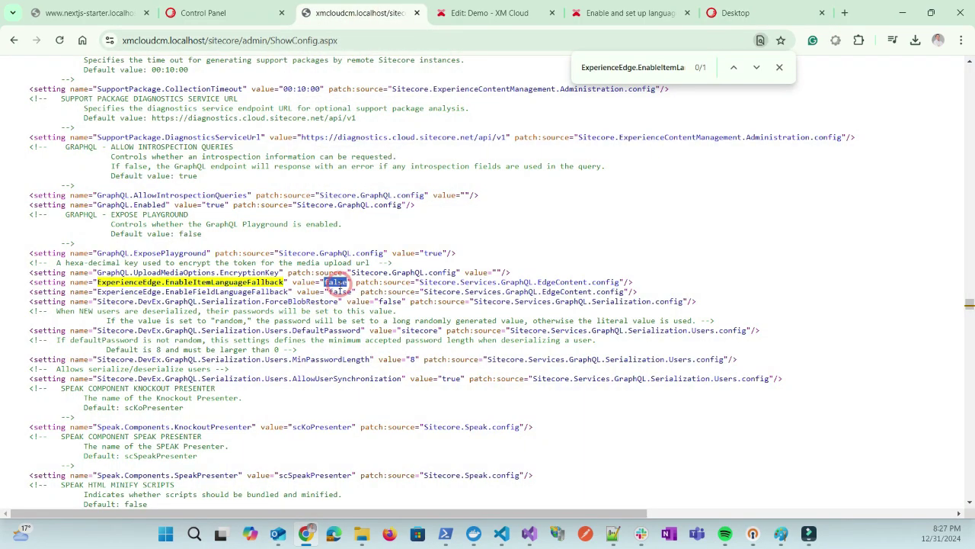
pyautogui.click(55, 46)
pyautogui.click(86, 14)
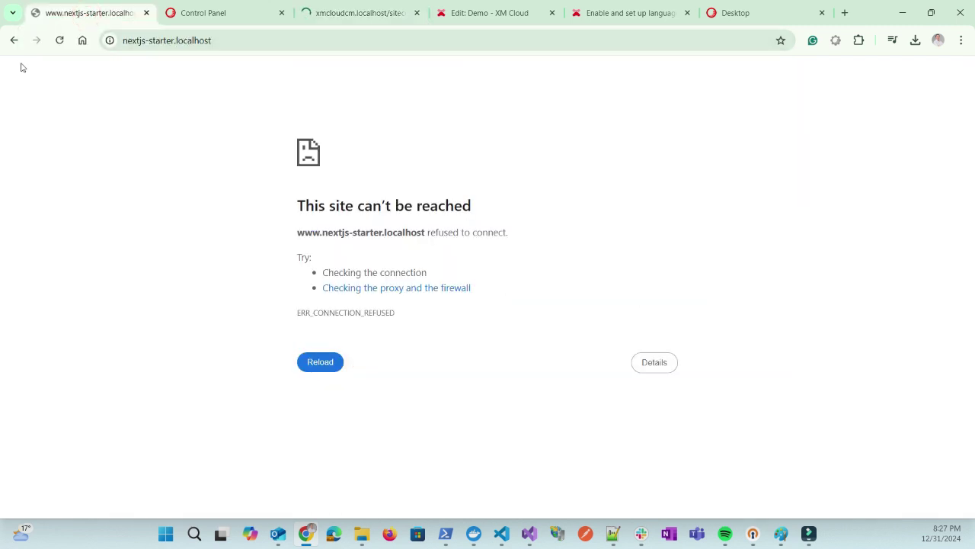
pyautogui.click(271, 40)
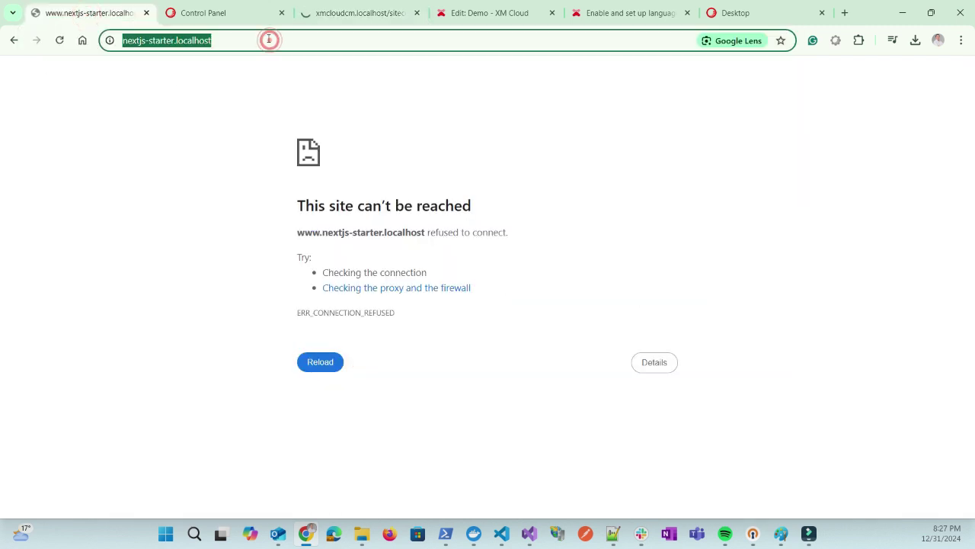
pyautogui.press('Return')
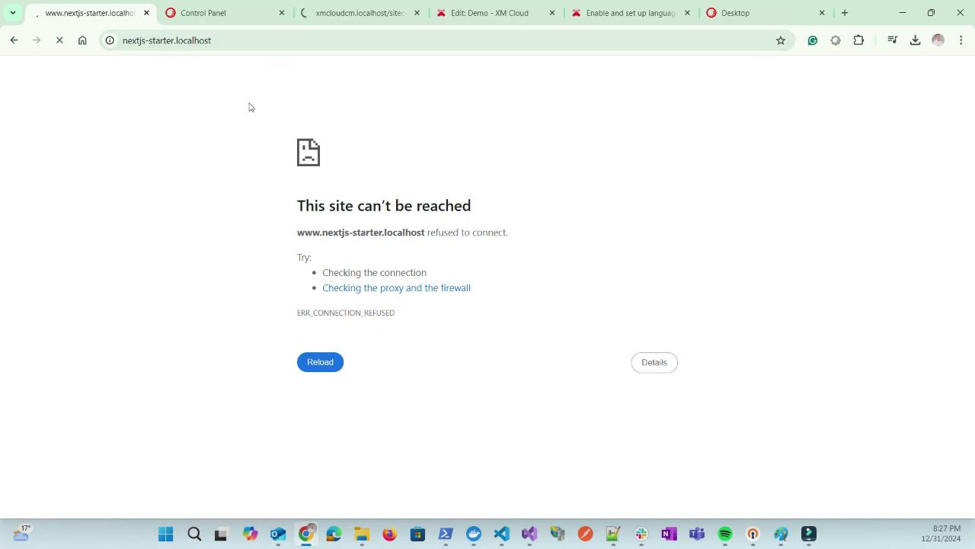
# Step: Find ExperienceEdge.EnableItemLanguageFallback in the reloaded ShowConfig.aspx output and check its value
pyautogui.click(364, 15)
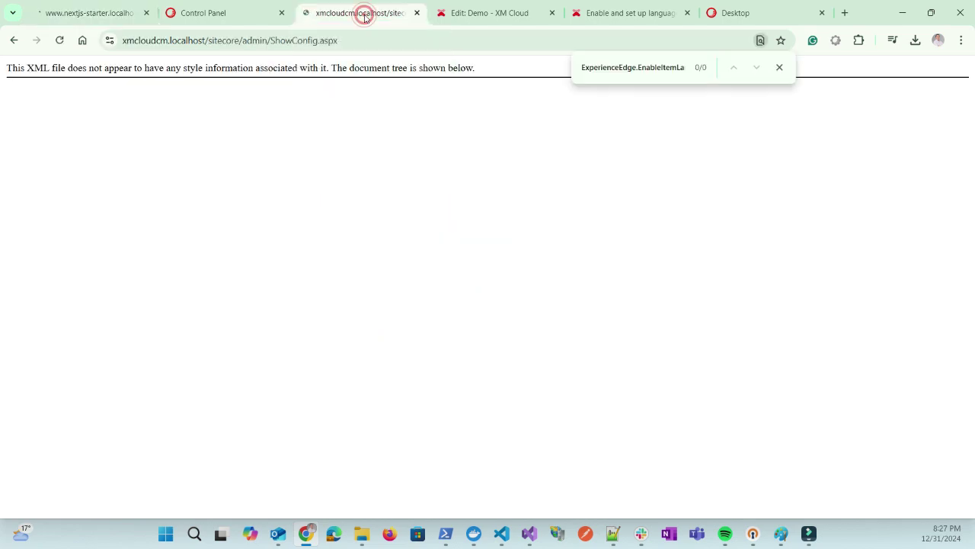
pyautogui.click(660, 67)
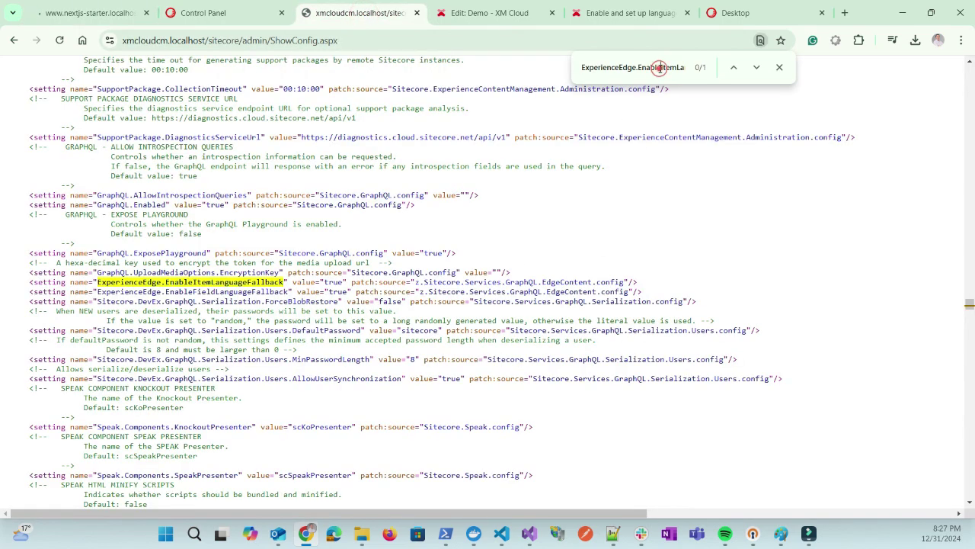
pyautogui.click(755, 67)
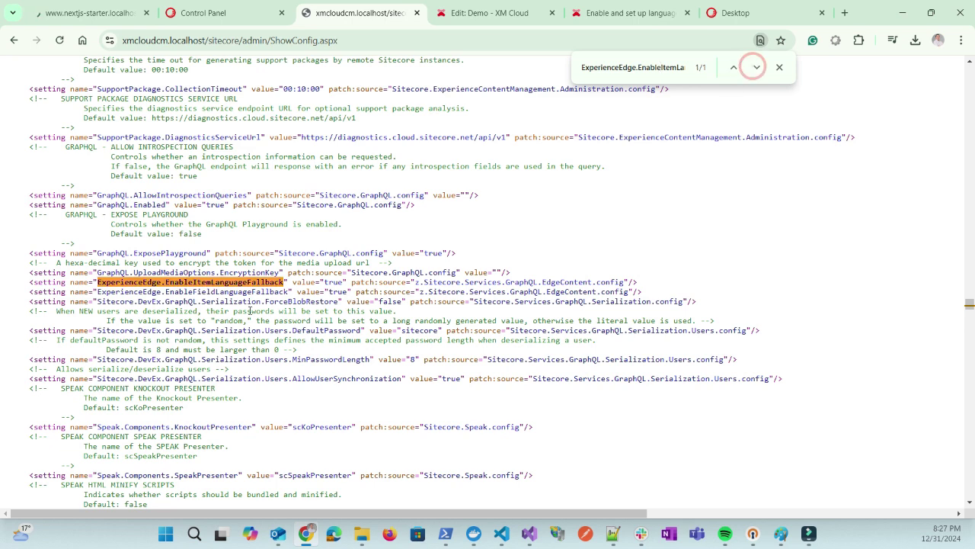
pyautogui.doubleClick(332, 282)
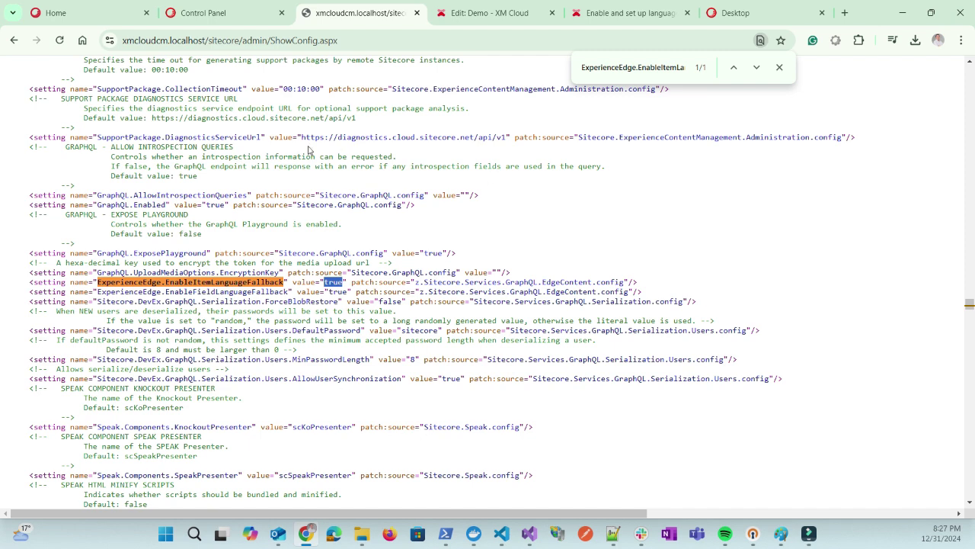
pyautogui.click(94, 22)
pyautogui.click(238, 41)
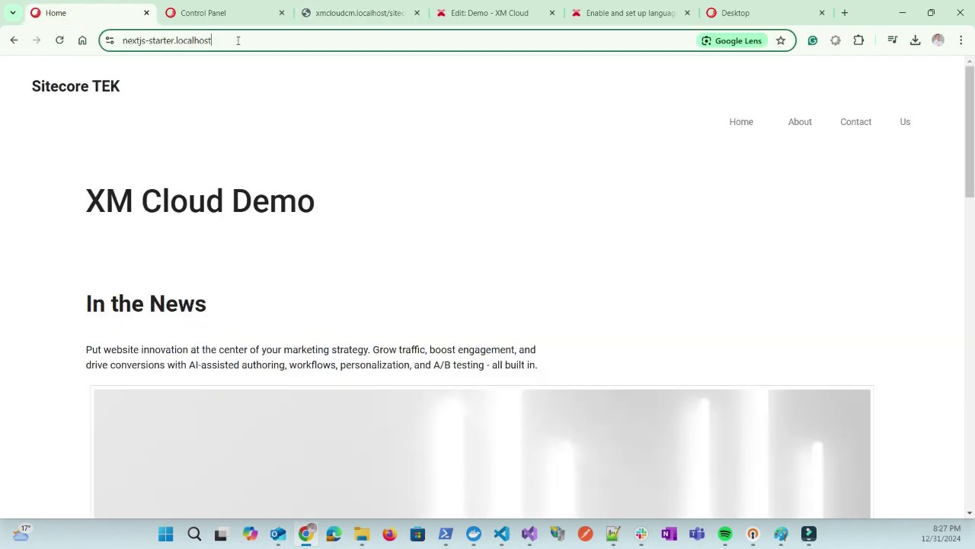
pyautogui.click(238, 40)
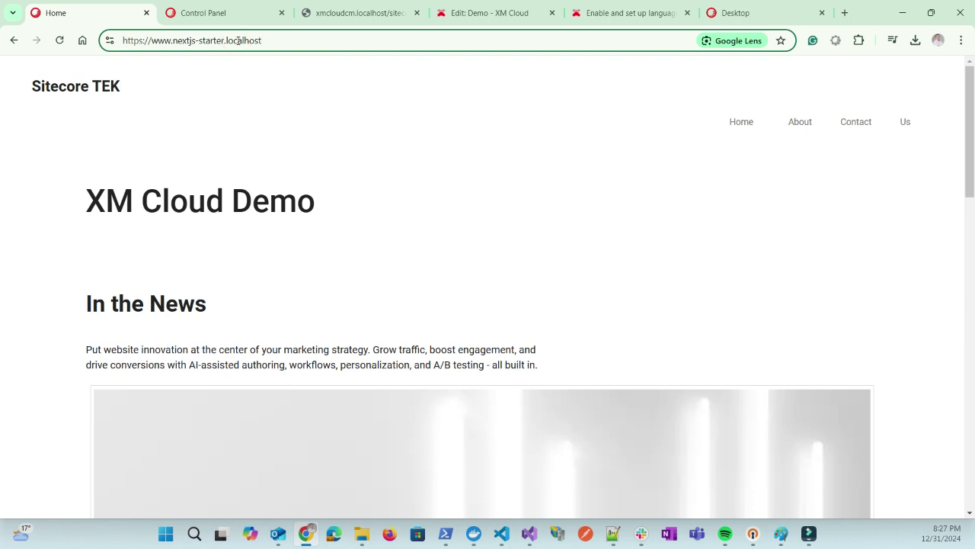
pyautogui.write('/es-ec')
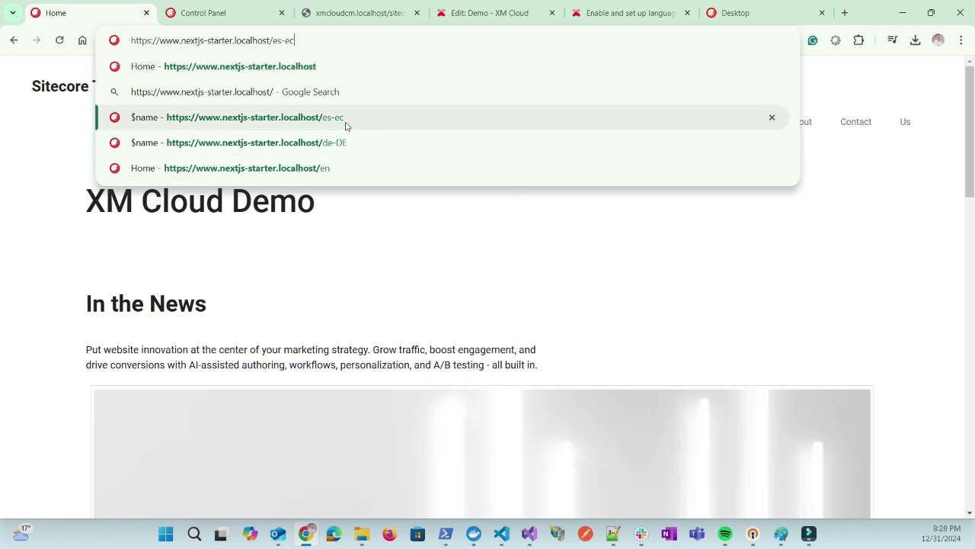
pyautogui.click(346, 125)
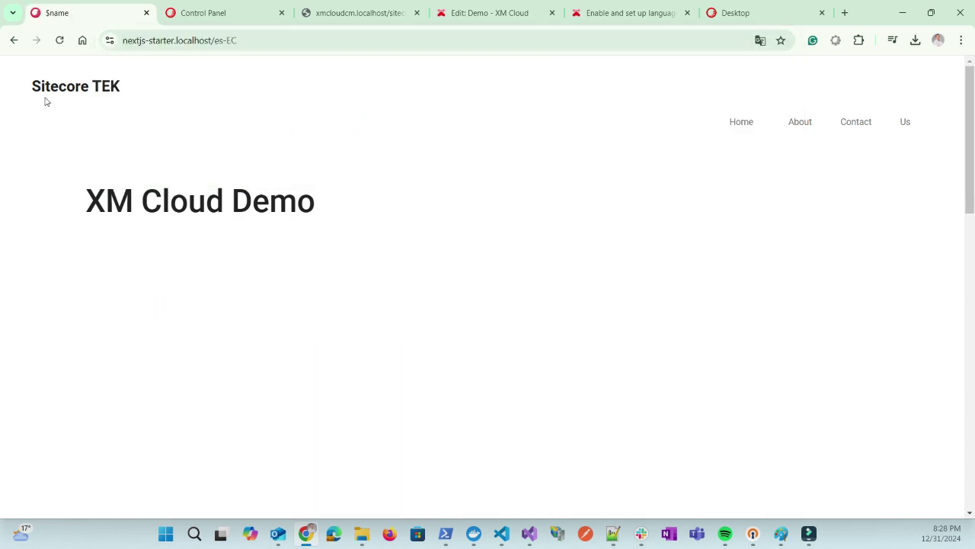
pyautogui.scroll(-10, 287, 231)
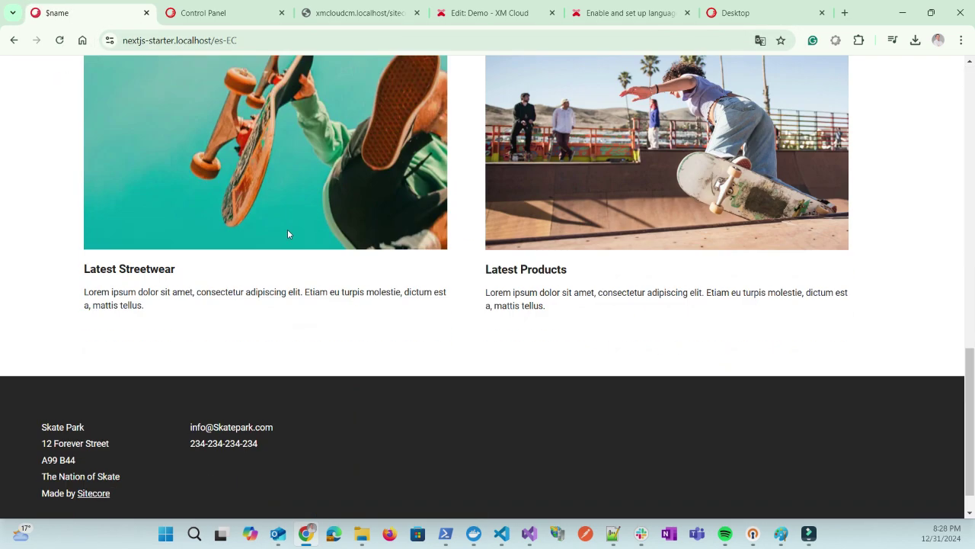
pyautogui.scroll(5, 287, 233)
pyautogui.scroll(-3, 287, 233)
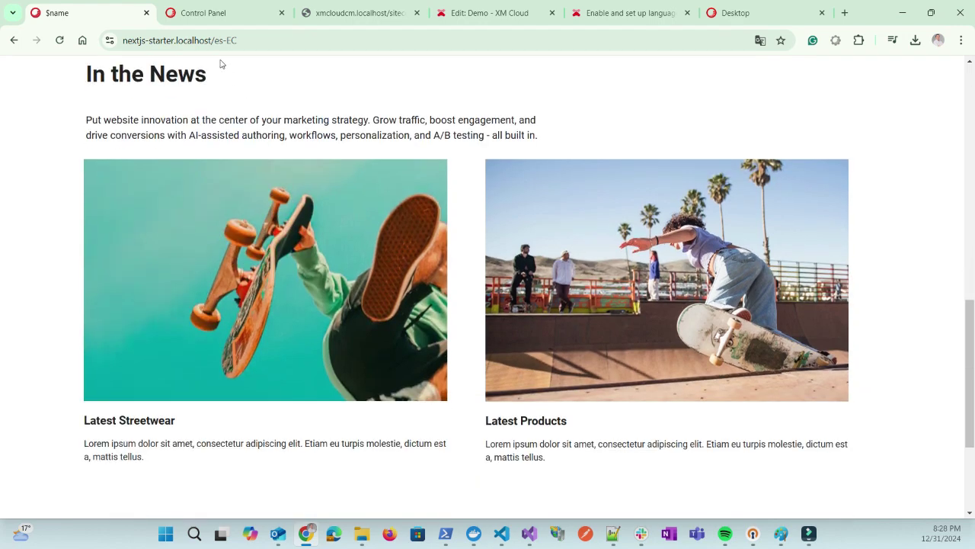
pyautogui.doubleClick(219, 41)
pyautogui.write('d')
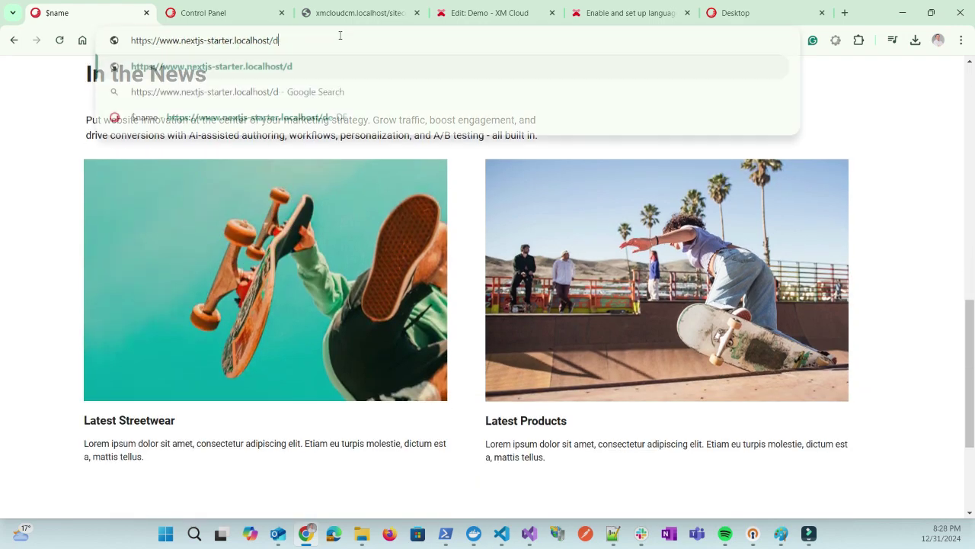
pyautogui.write('e-de')
pyautogui.press('Return')
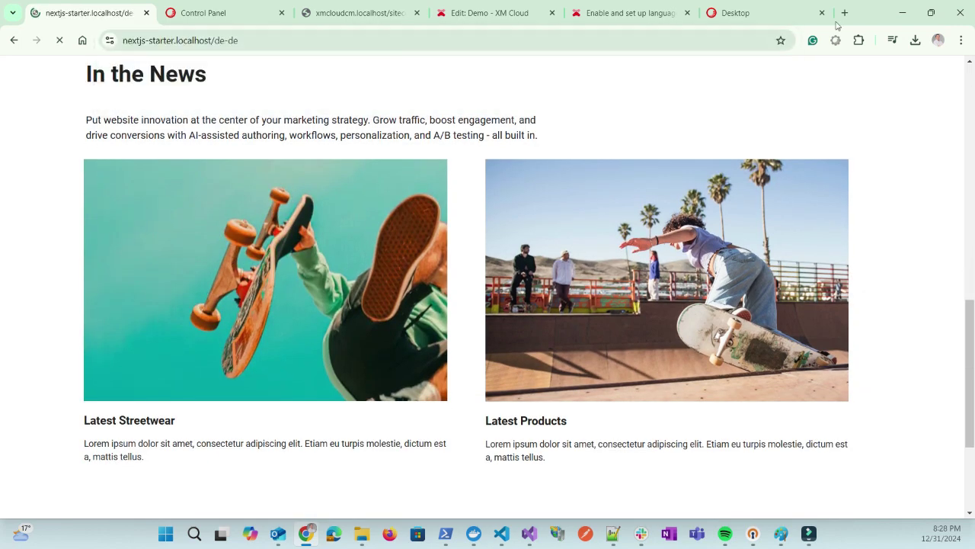
pyautogui.scroll(-6, 417, 293)
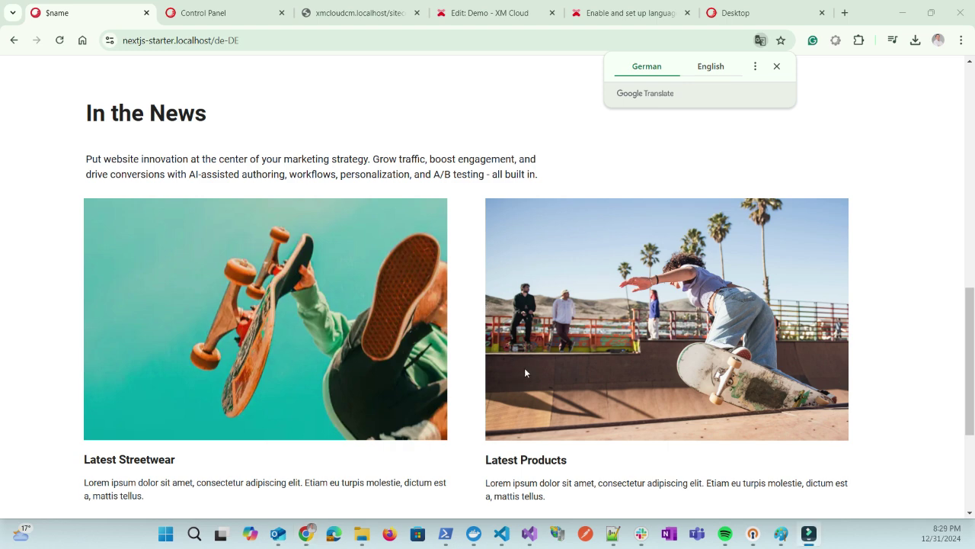
# Step: Switch to Visual Studio and browse the nextjs-starter-cm-1 container's files to inetpub\wwwroot\App_Config\Sitecore
pyautogui.click(529, 542)
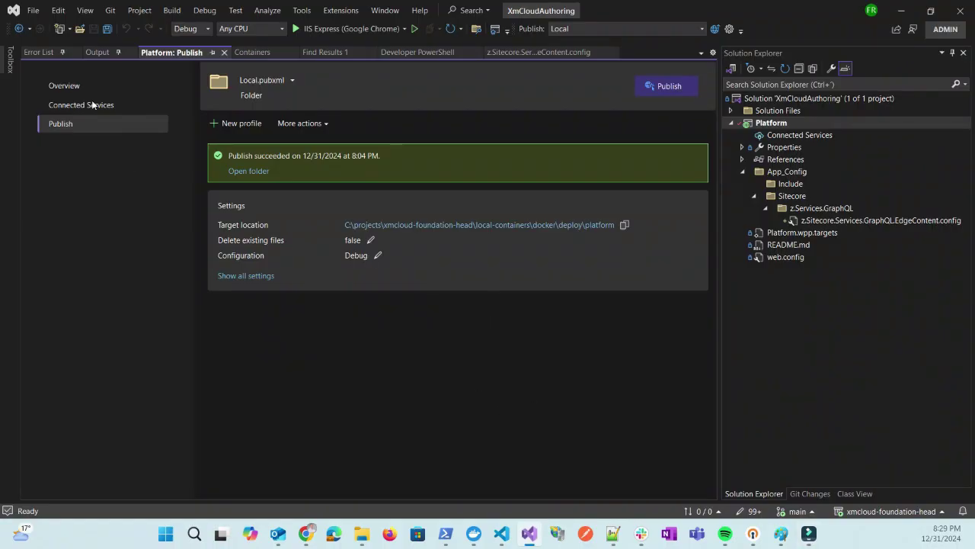
pyautogui.click(256, 53)
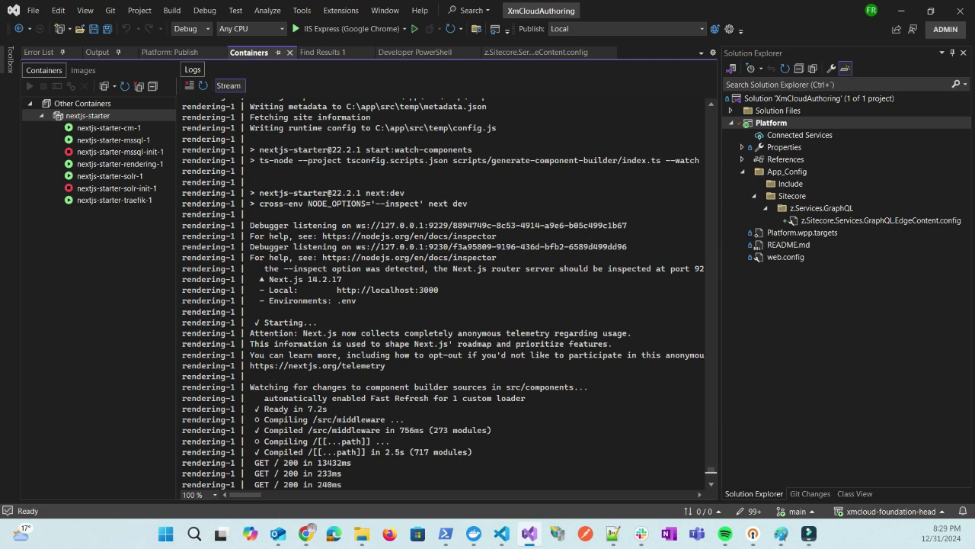
pyautogui.click(110, 128)
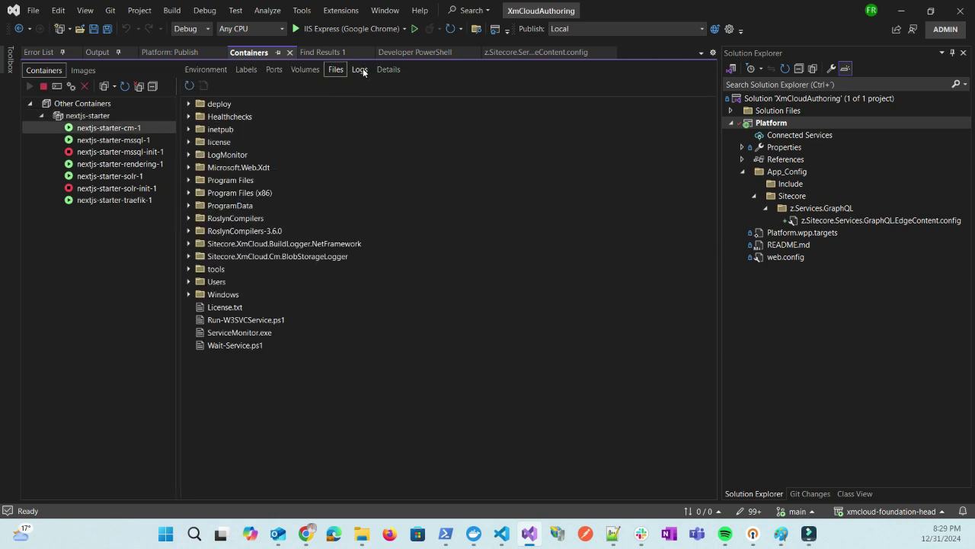
pyautogui.click(189, 130)
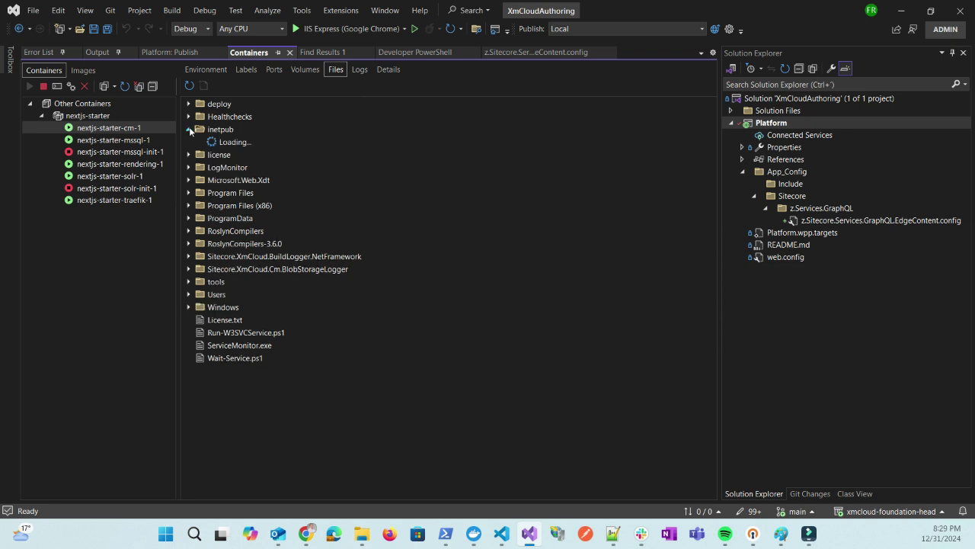
pyautogui.click(201, 193)
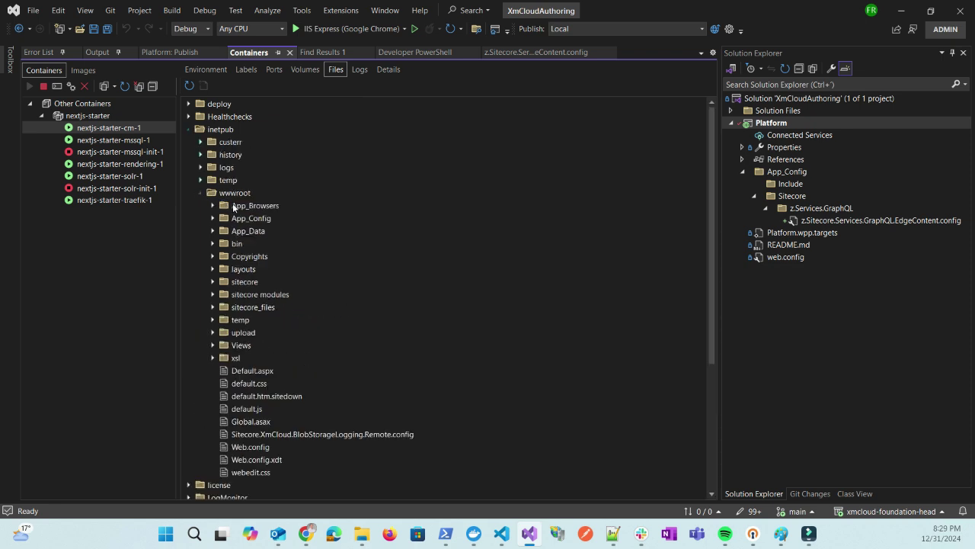
pyautogui.click(213, 218)
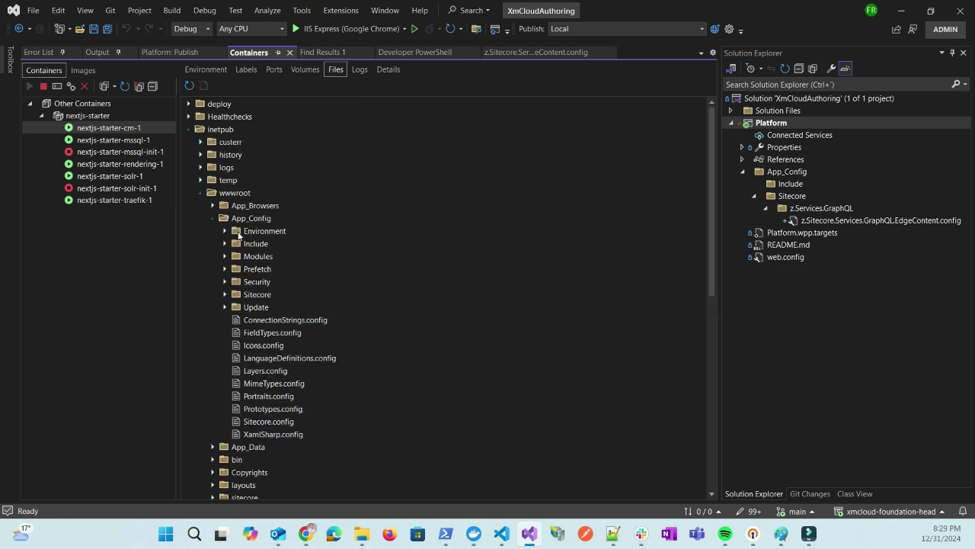
pyautogui.click(225, 294)
pyautogui.scroll(-4, 300, 299)
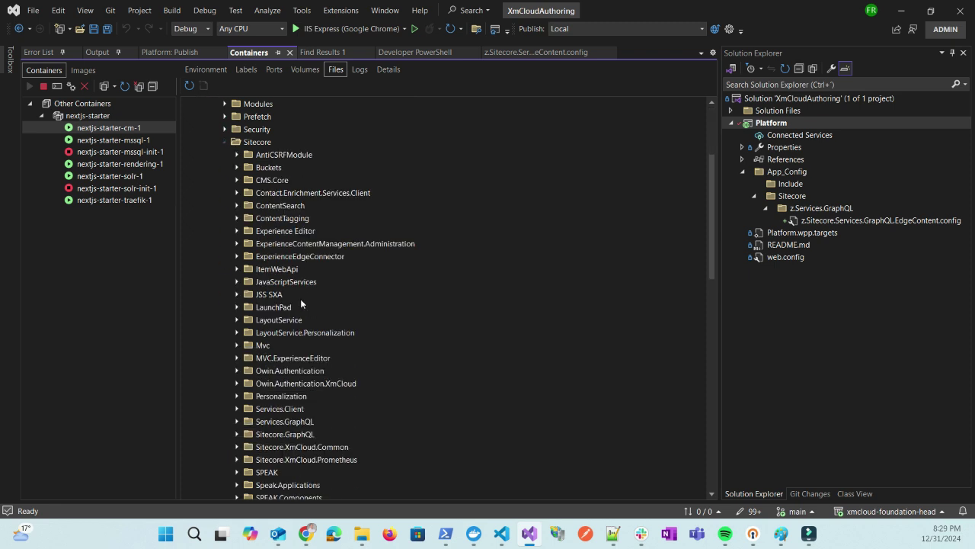
pyautogui.scroll(3, 300, 299)
pyautogui.scroll(-2, 301, 300)
pyautogui.scroll(-3, 300, 300)
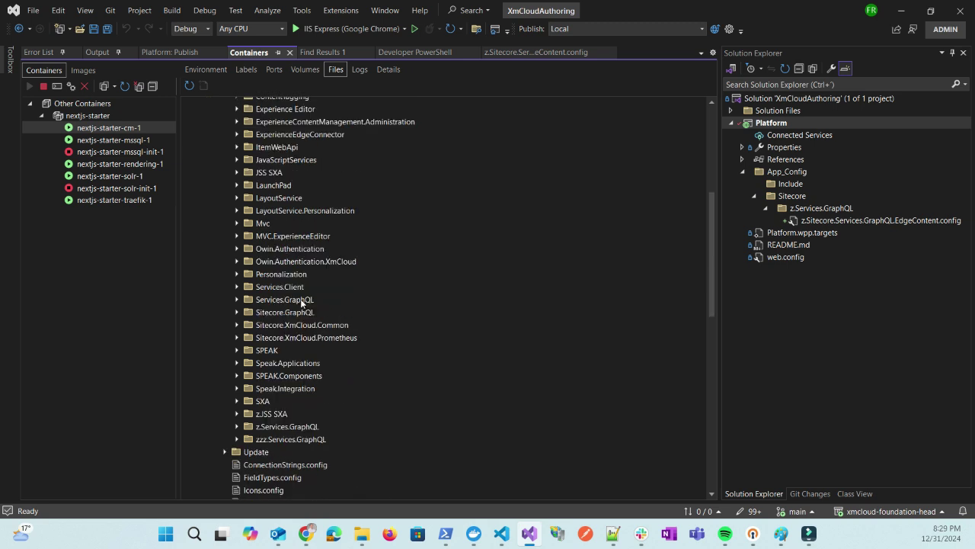
# Step: Open z.Sitecore.Services.GraphQL.EdgeContent.config from the container's z.Services.GraphQL folder and check the item and field language fallback values
pyautogui.click(237, 426)
pyautogui.click(270, 440)
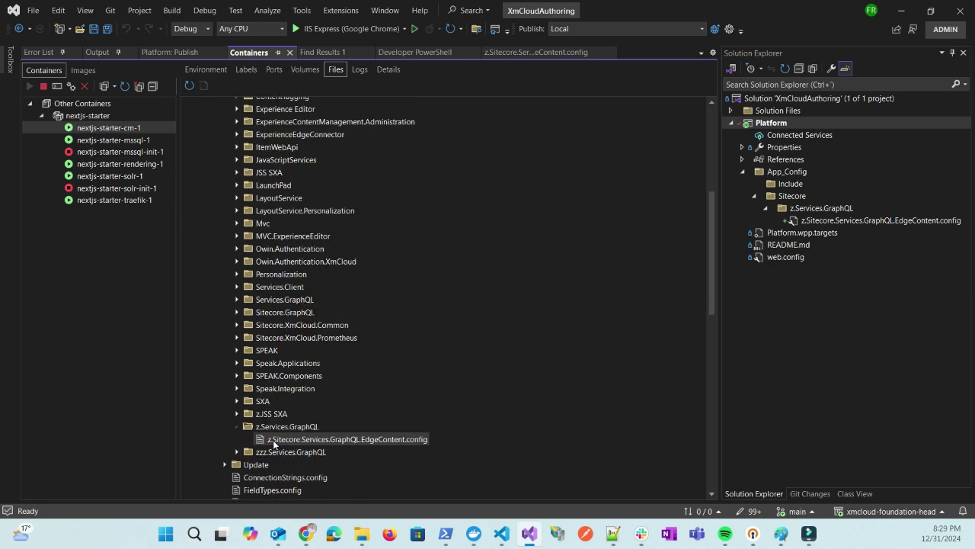
pyautogui.doubleClick(402, 440)
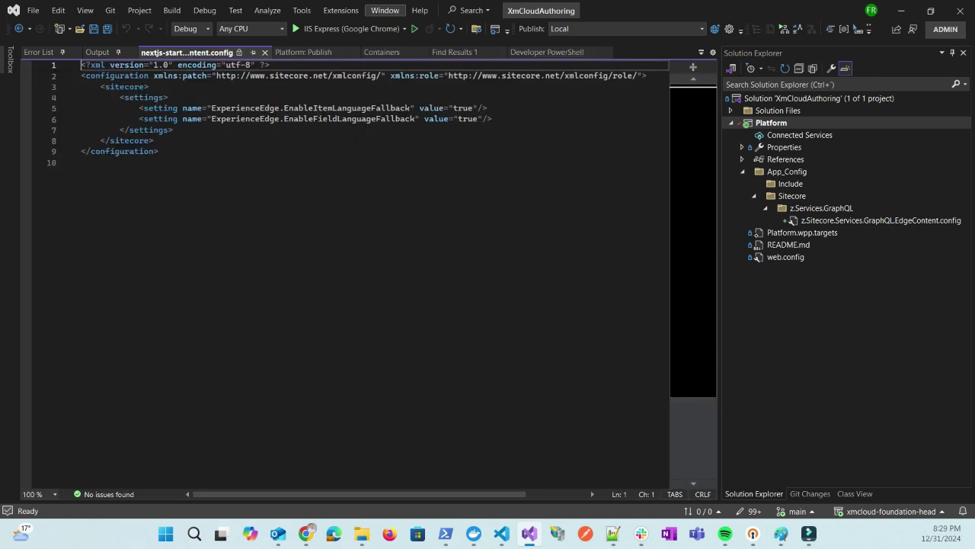
pyautogui.moveTo(445, 107); pyautogui.dragTo(489, 120)
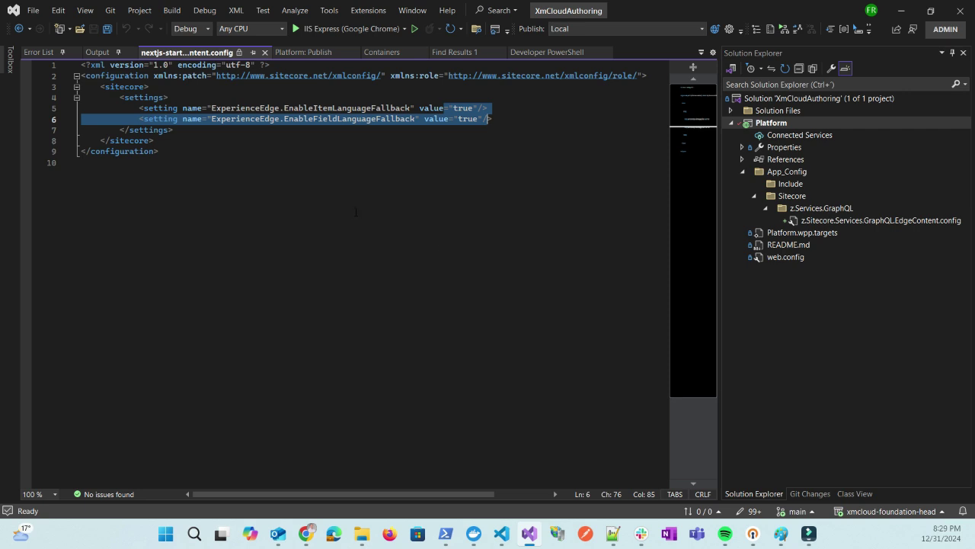
pyautogui.hotkey('alt', 'Tab')
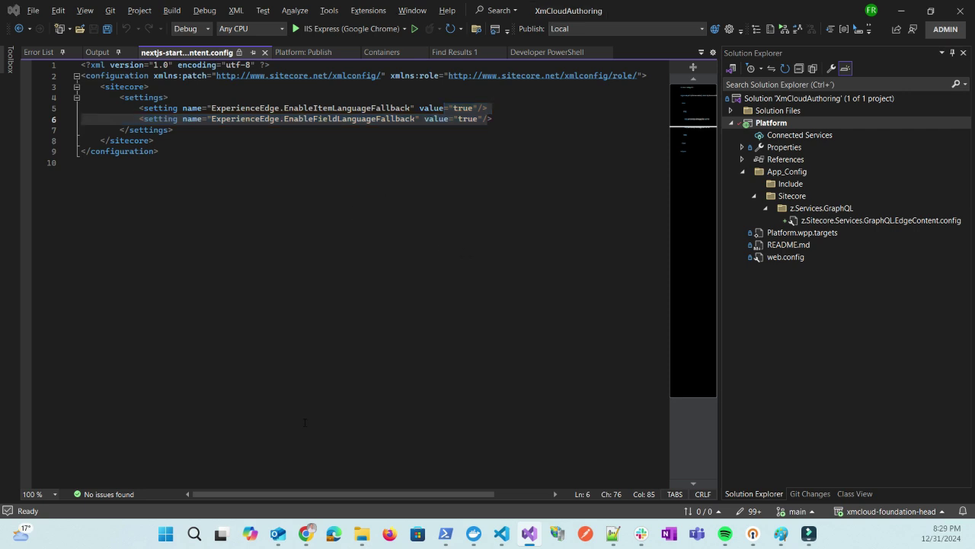